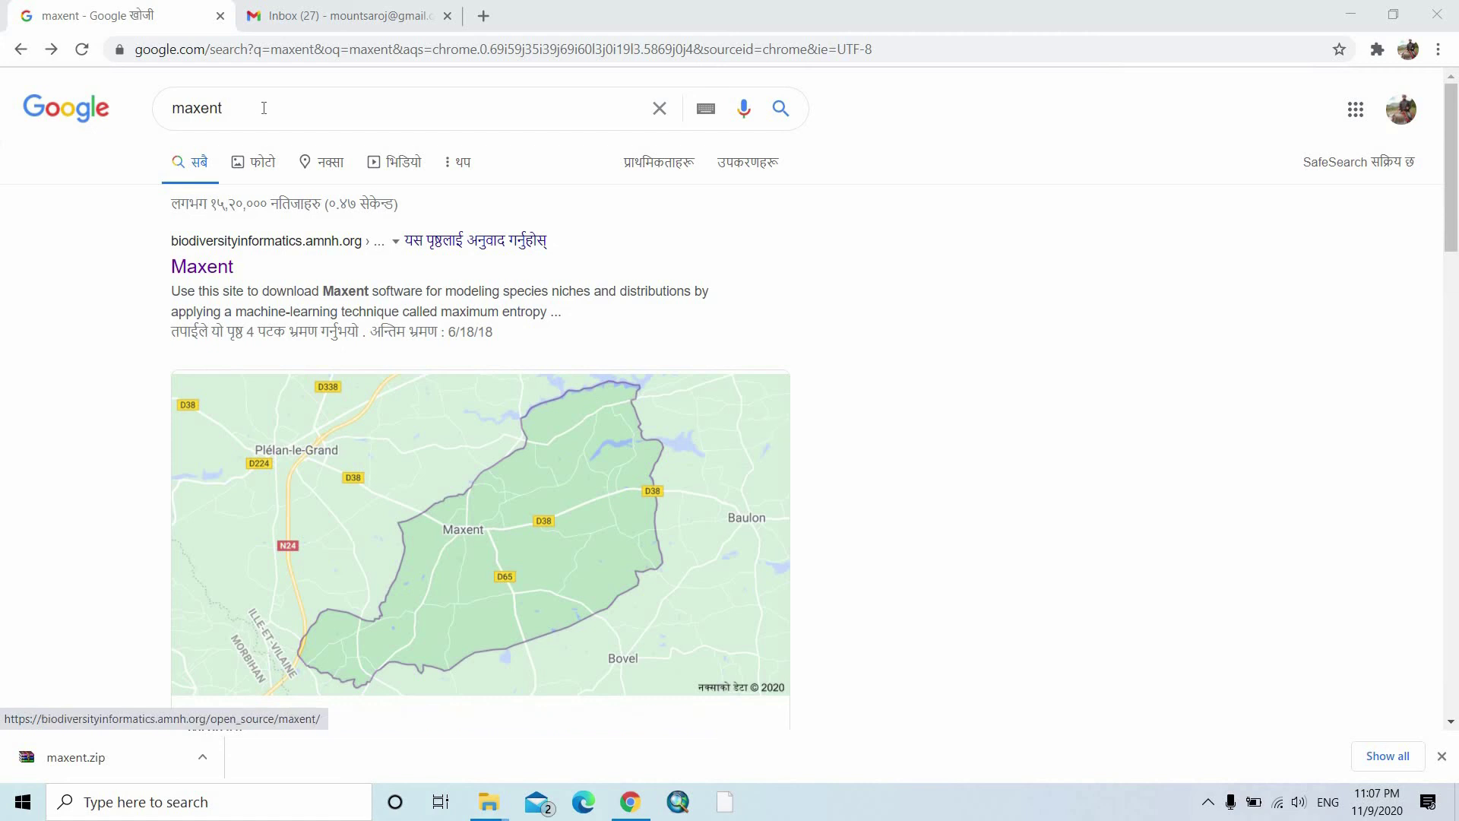
Search Google for 'maxent download' and open the AMNH Maxent software result
{"action": "left_click_drag", "start_coordinate": [261, 107], "coordinate": [2, 112]}
{"action": "type", "text": "maxent"}
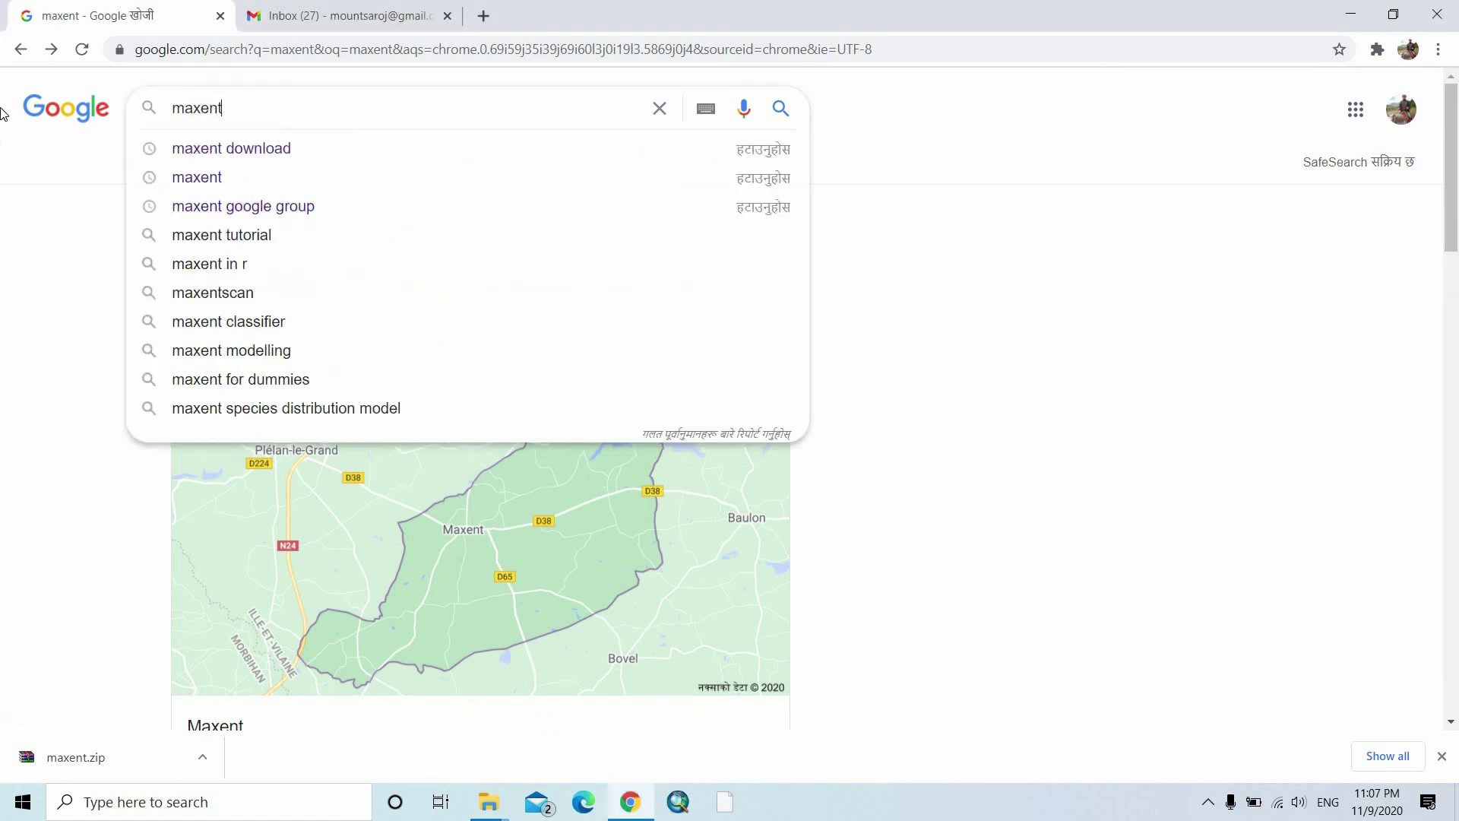
{"action": "left_click", "coordinate": [225, 148]}
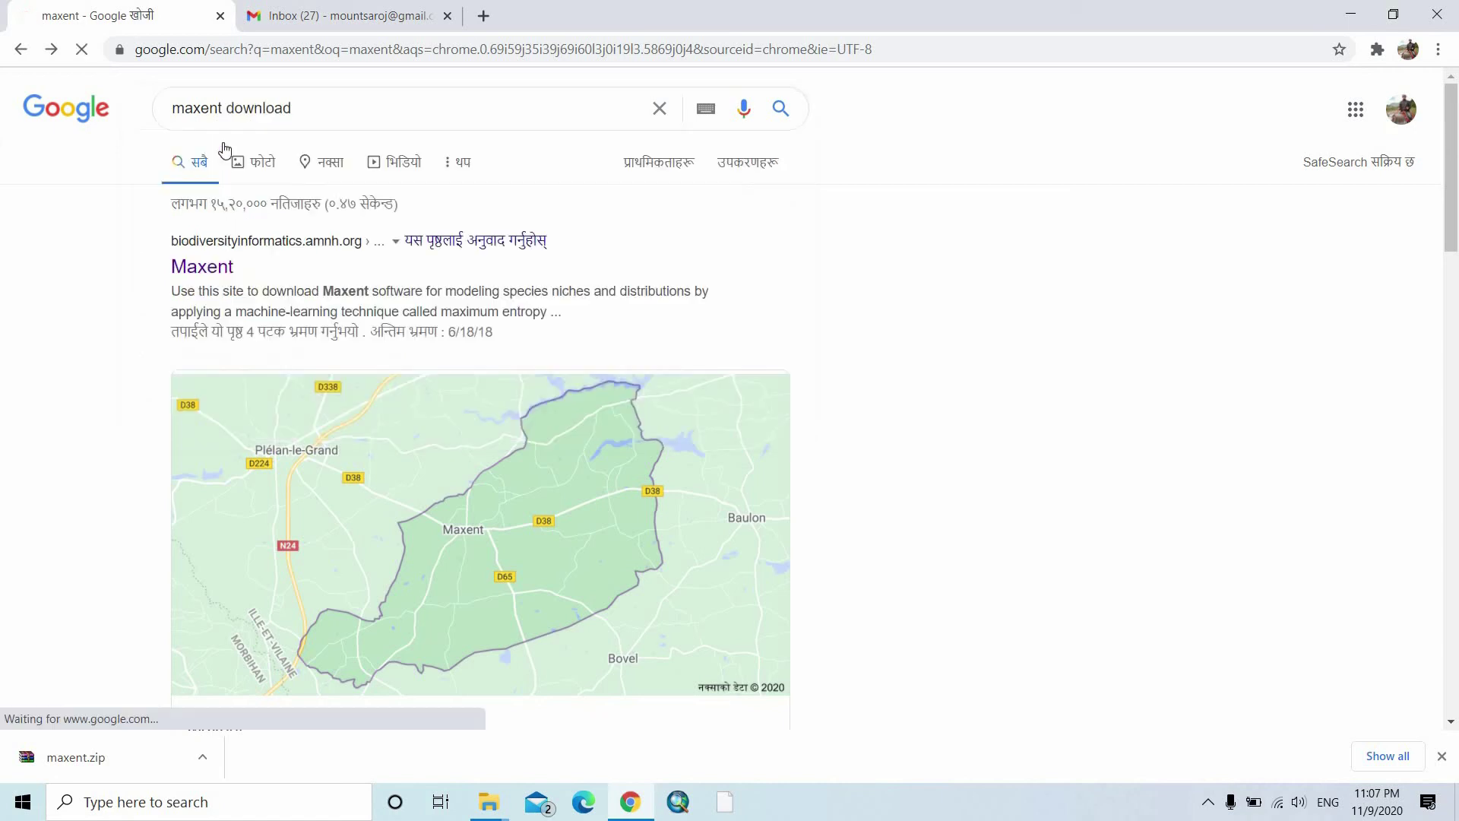
{"action": "left_click", "coordinate": [218, 273]}
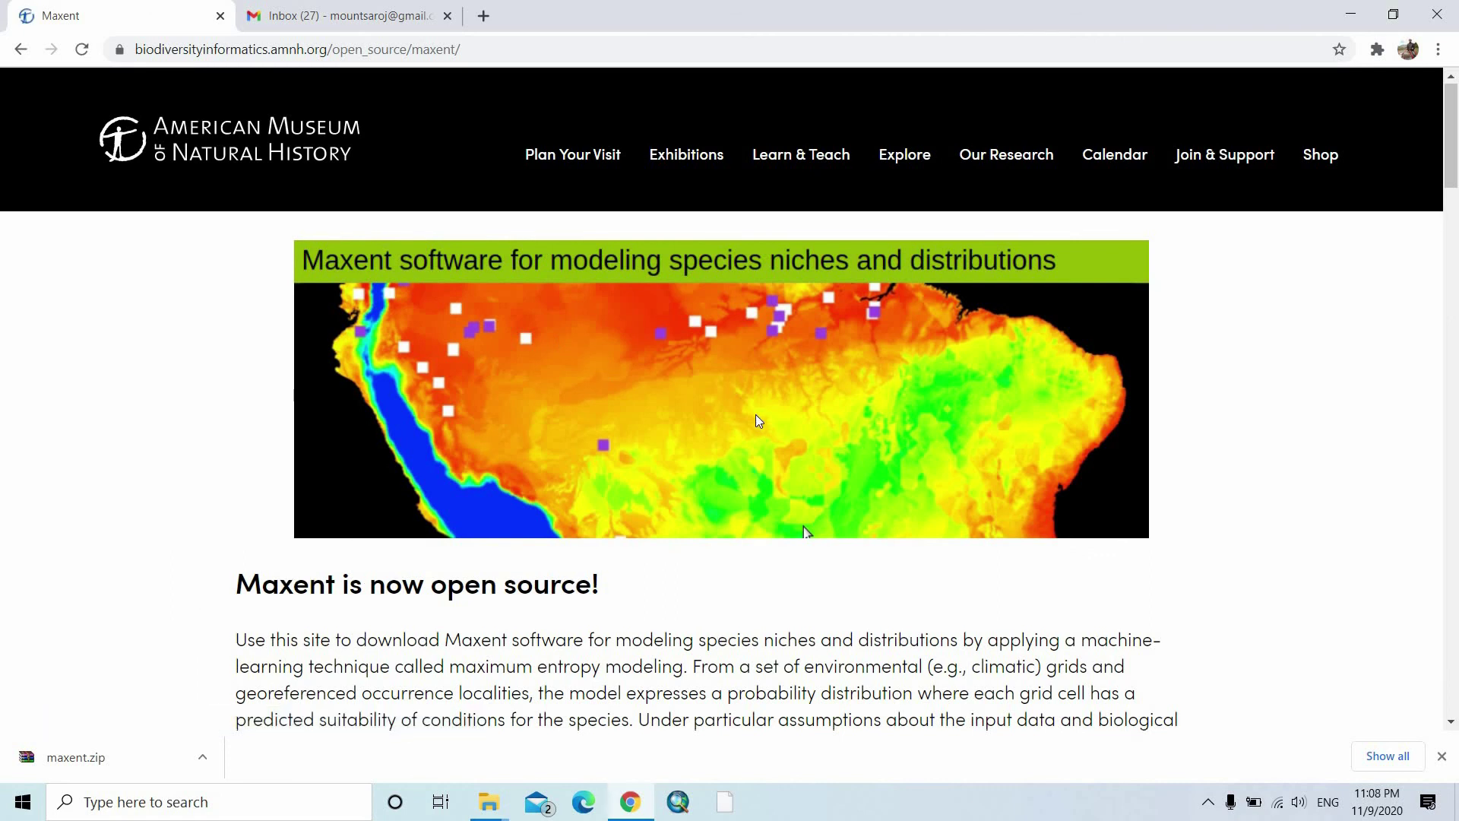
Fill in the download form's name, institution and e-mail fields
{"action": "scroll", "coordinate": [755, 414], "scroll_direction": "down", "scroll_amount": 15}
{"action": "scroll", "coordinate": [752, 419], "scroll_direction": "down", "scroll_amount": 5}
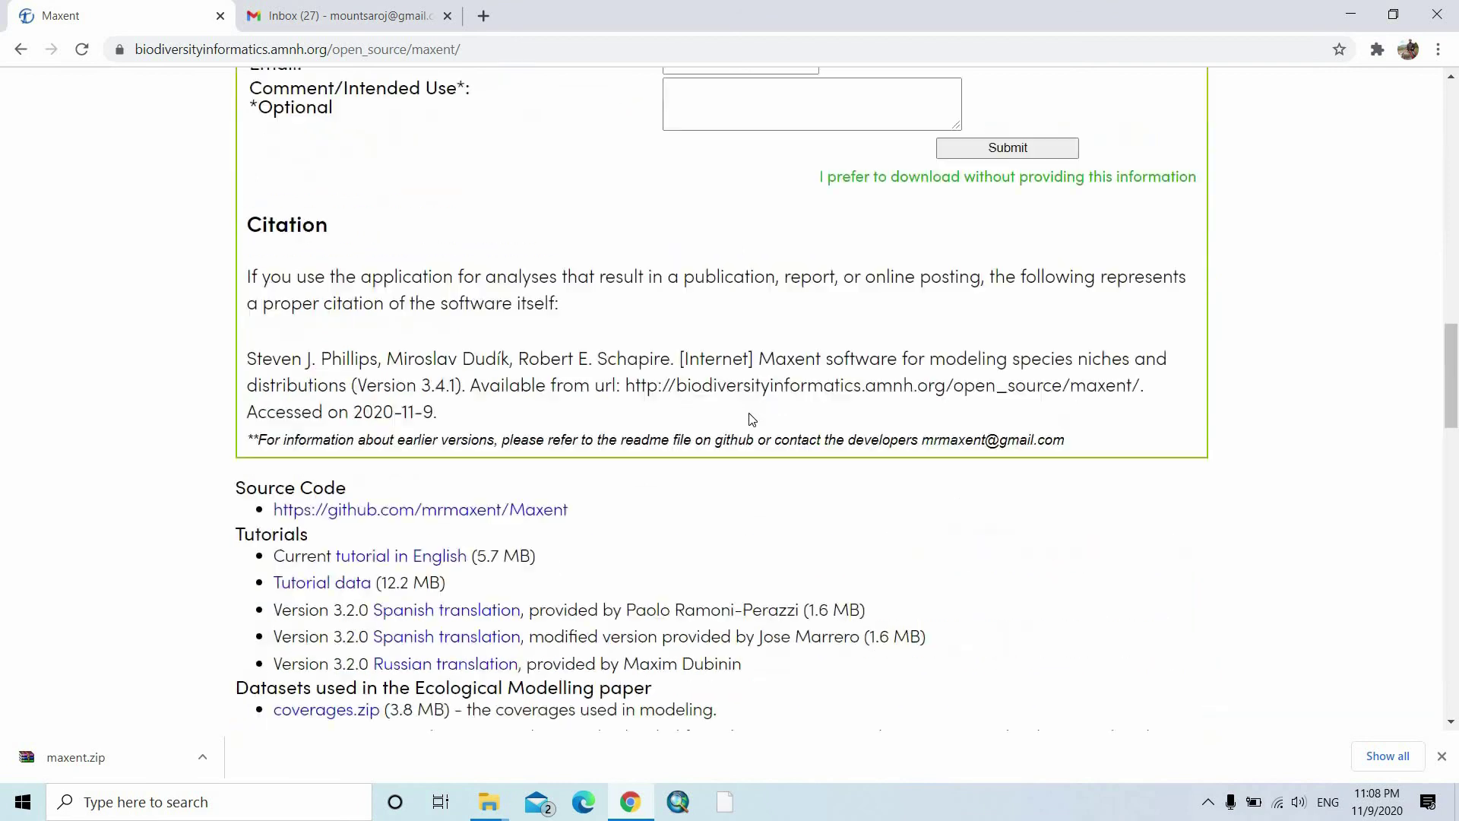
{"action": "scroll", "coordinate": [751, 419], "scroll_direction": "up", "scroll_amount": 5}
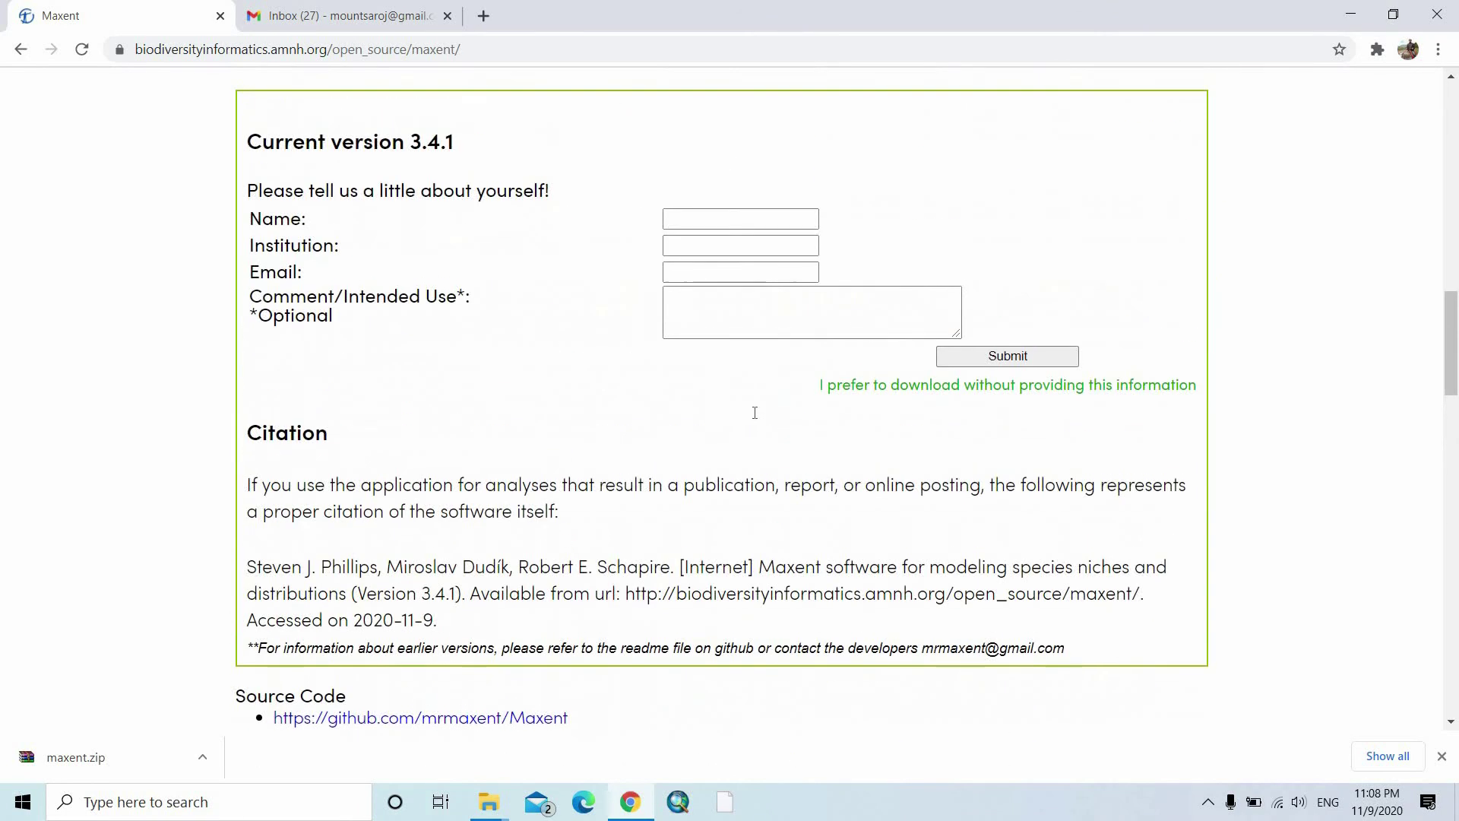
{"action": "left_click", "coordinate": [746, 312]}
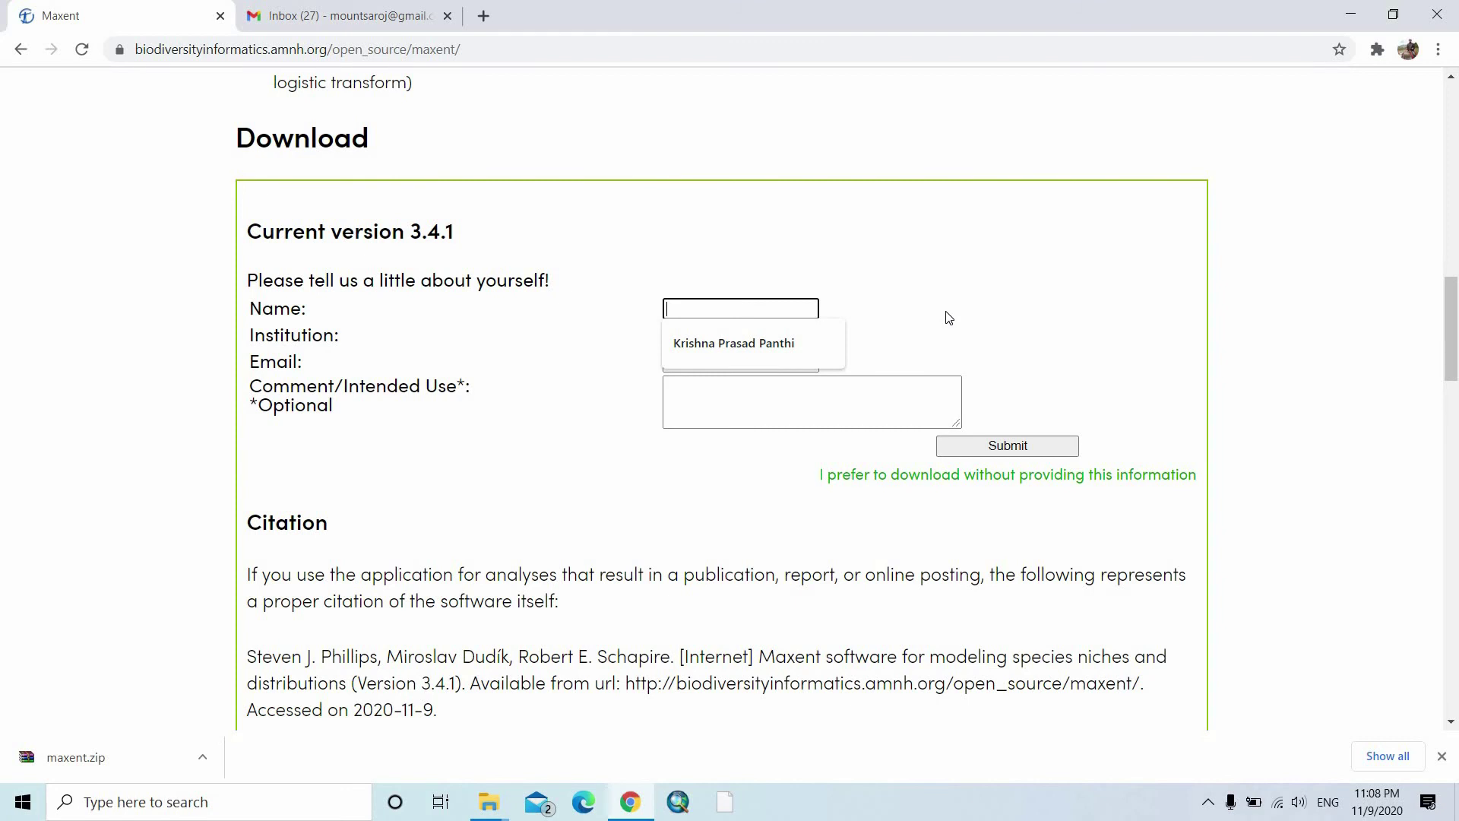
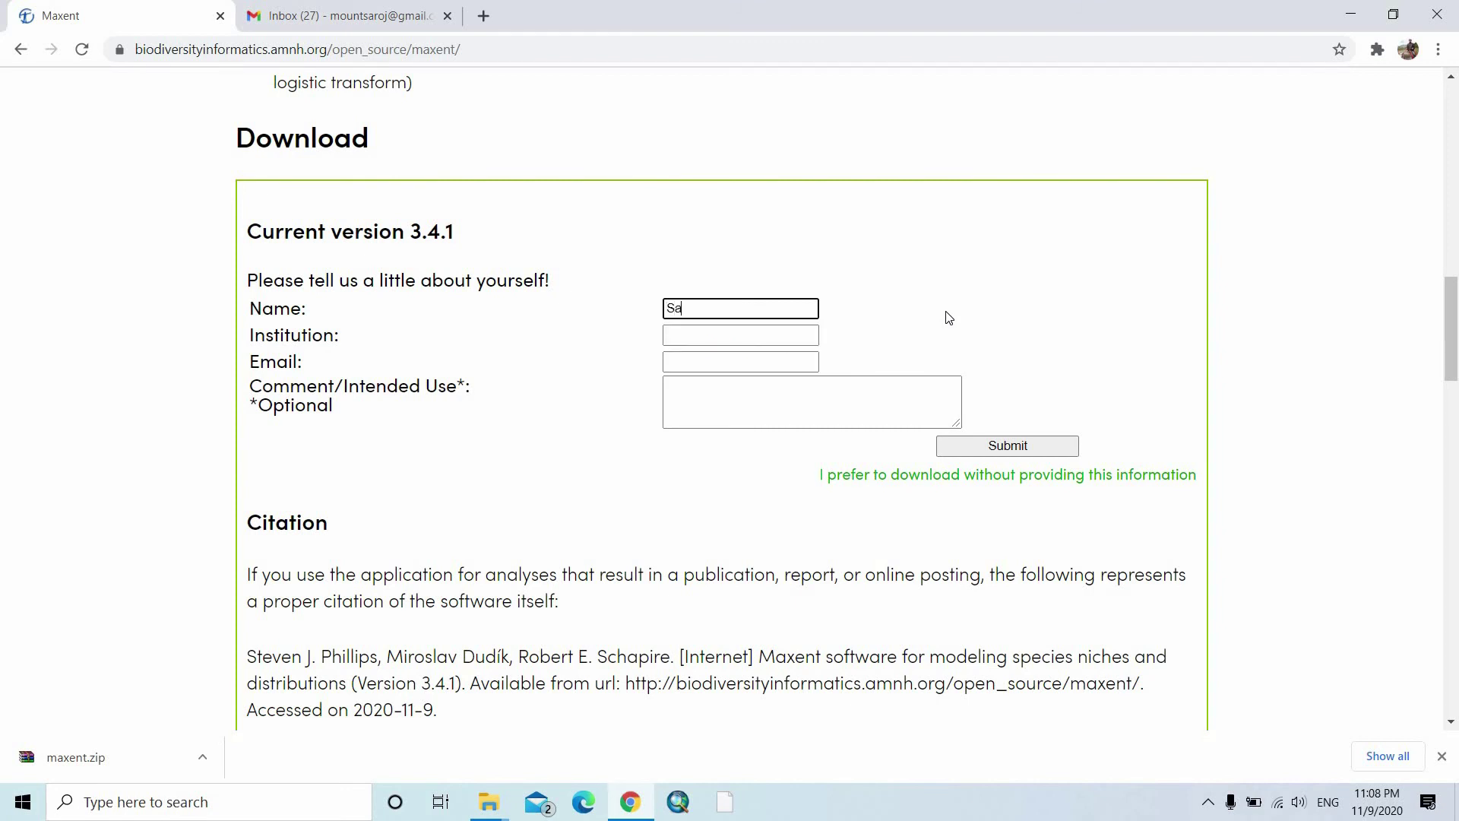
{"action": "left_click", "coordinate": [701, 339]}
{"action": "type", "text": "MOITFE"}
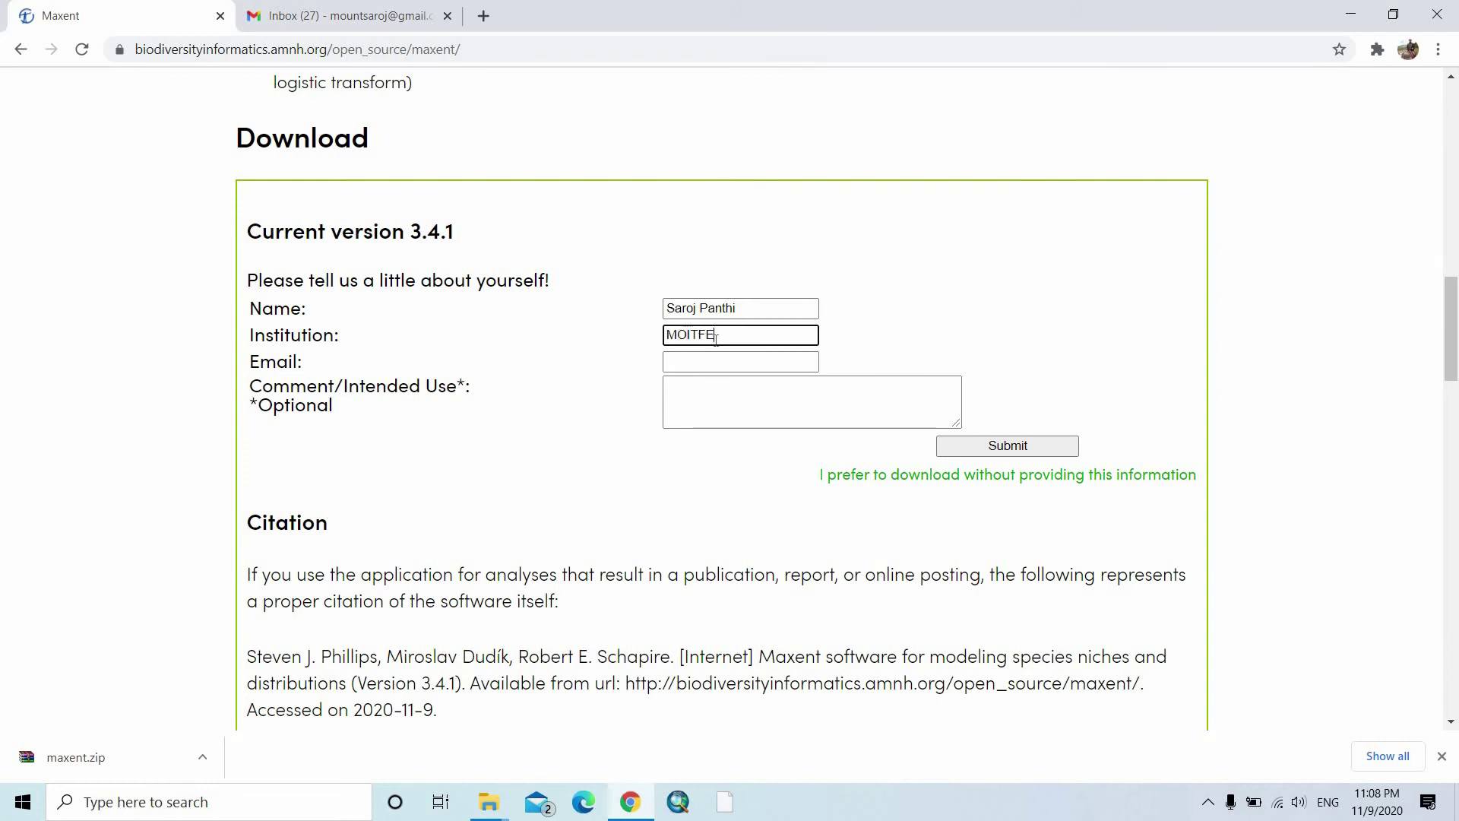
{"action": "left_click", "coordinate": [715, 359]}
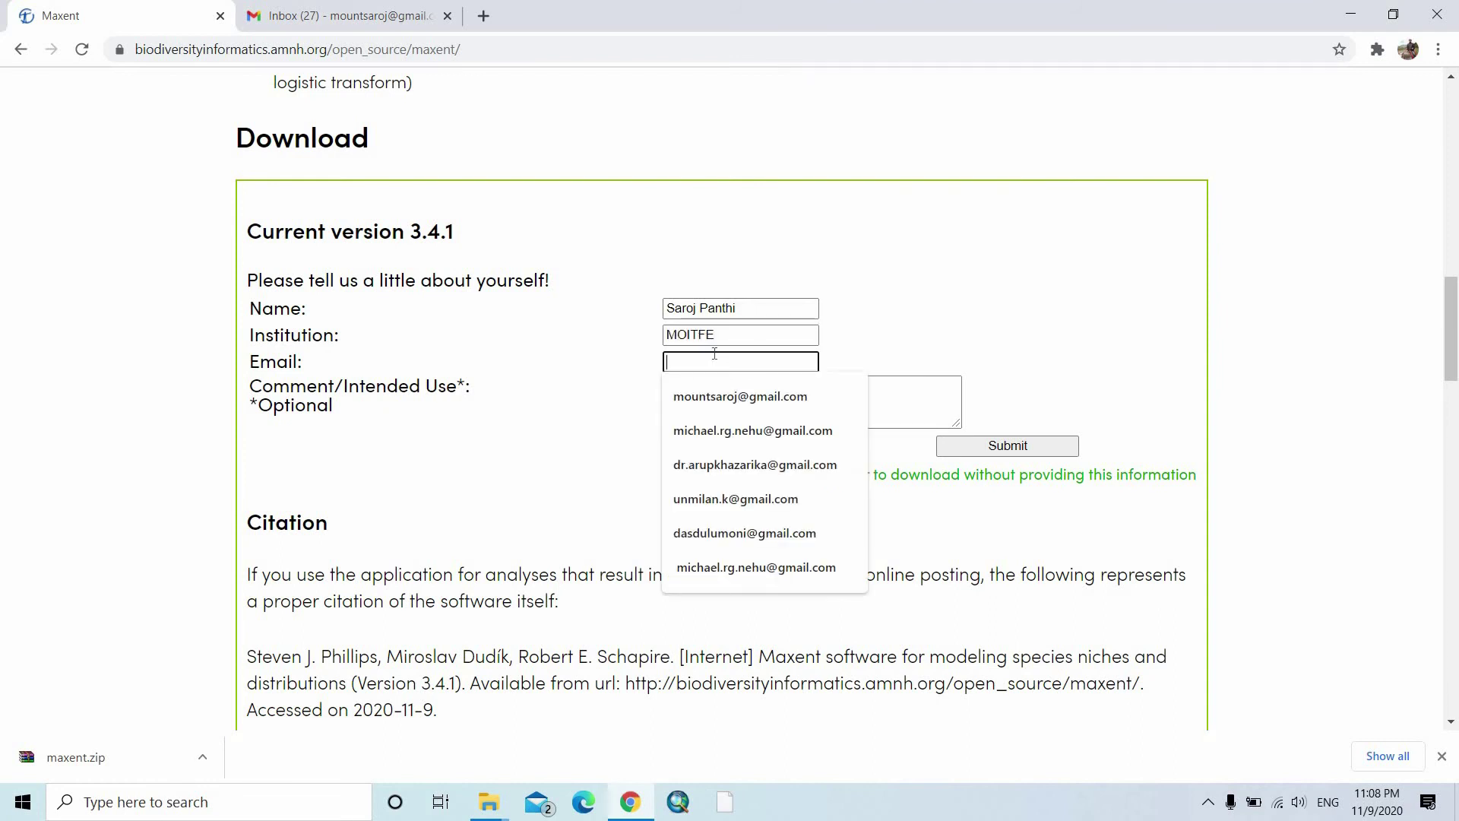
{"action": "left_click", "coordinate": [733, 398]}
Enter 'Academic' as the intended use and submit the download form
{"action": "left_click", "coordinate": [733, 403]}
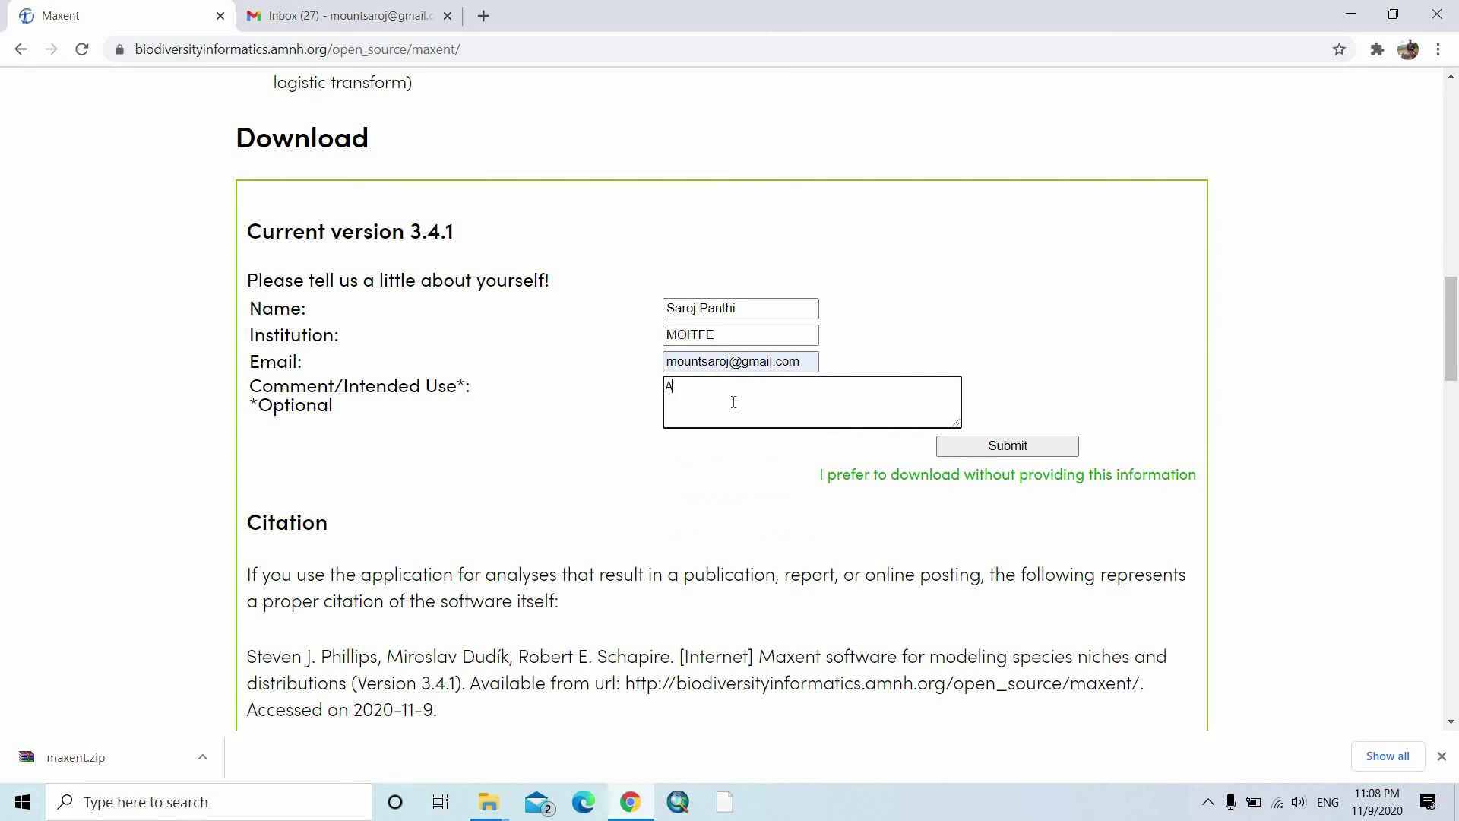
{"action": "type", "text": "Academic"}
{"action": "left_click", "coordinate": [972, 446]}
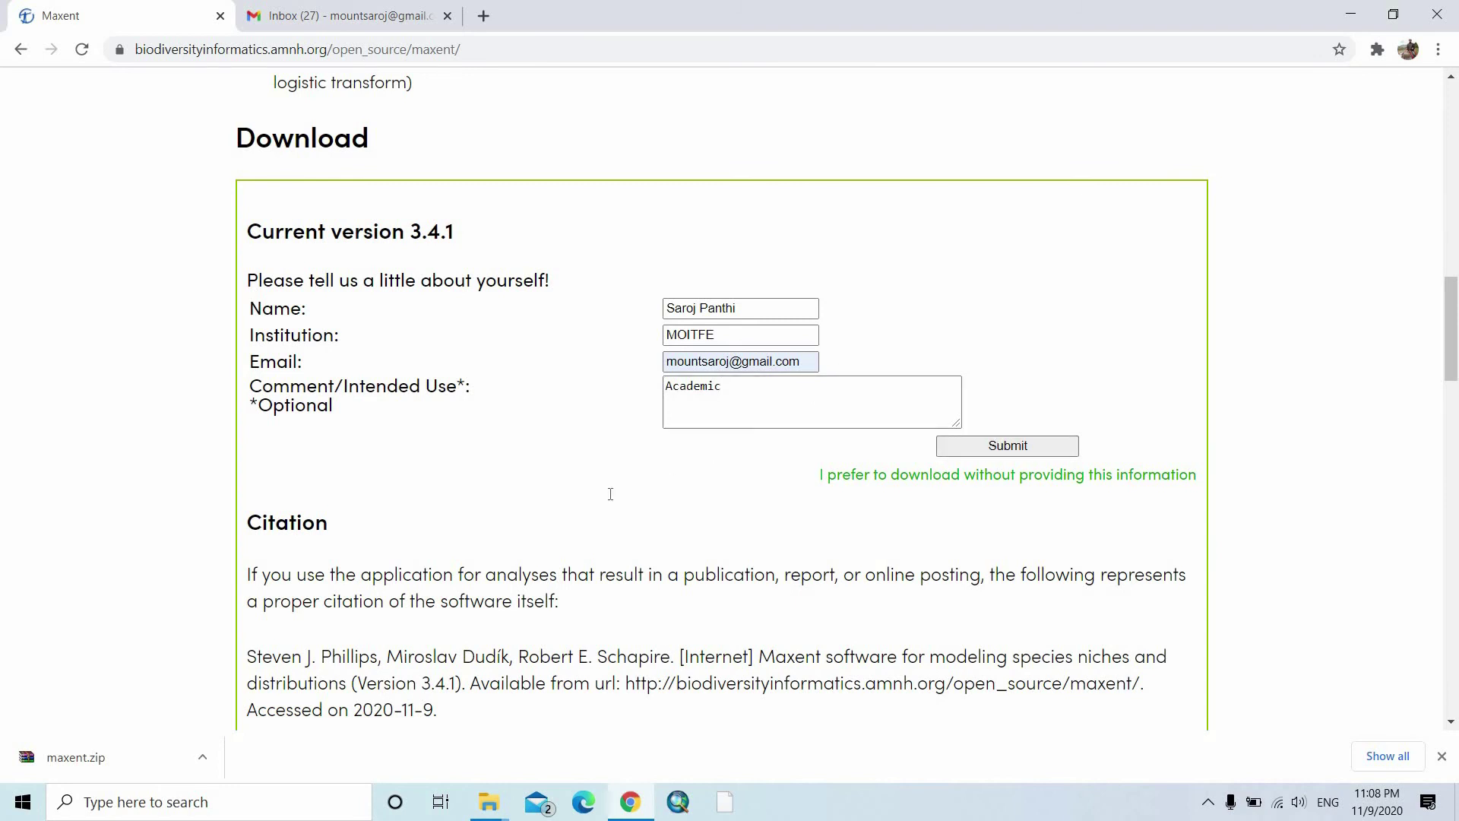
Download the current Maxent version 3.4.1, saved as maxent (1).zip
{"action": "scroll", "coordinate": [619, 506], "scroll_direction": "down", "scroll_amount": 3}
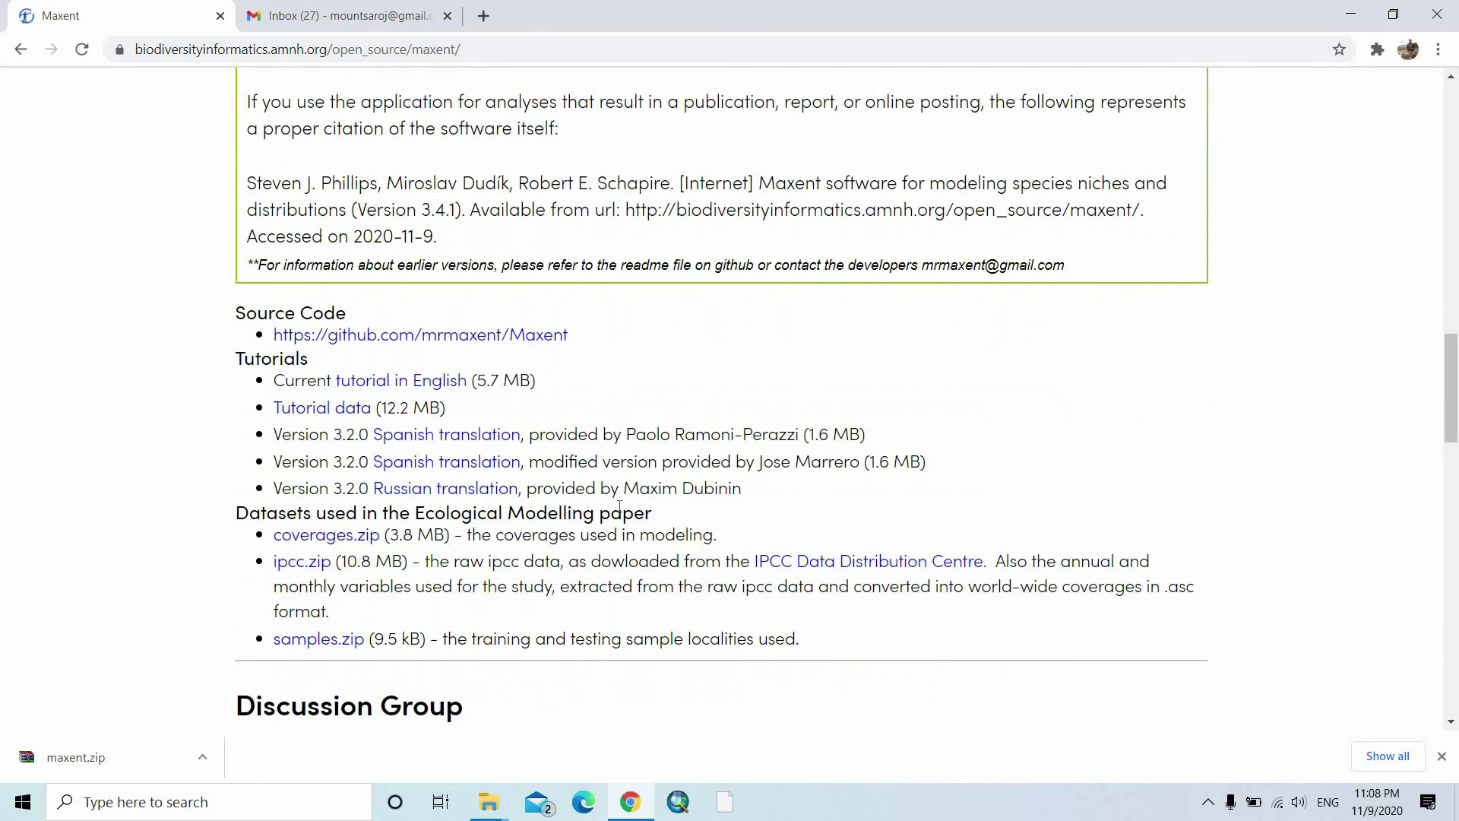
{"action": "scroll", "coordinate": [619, 506], "scroll_direction": "down", "scroll_amount": 3}
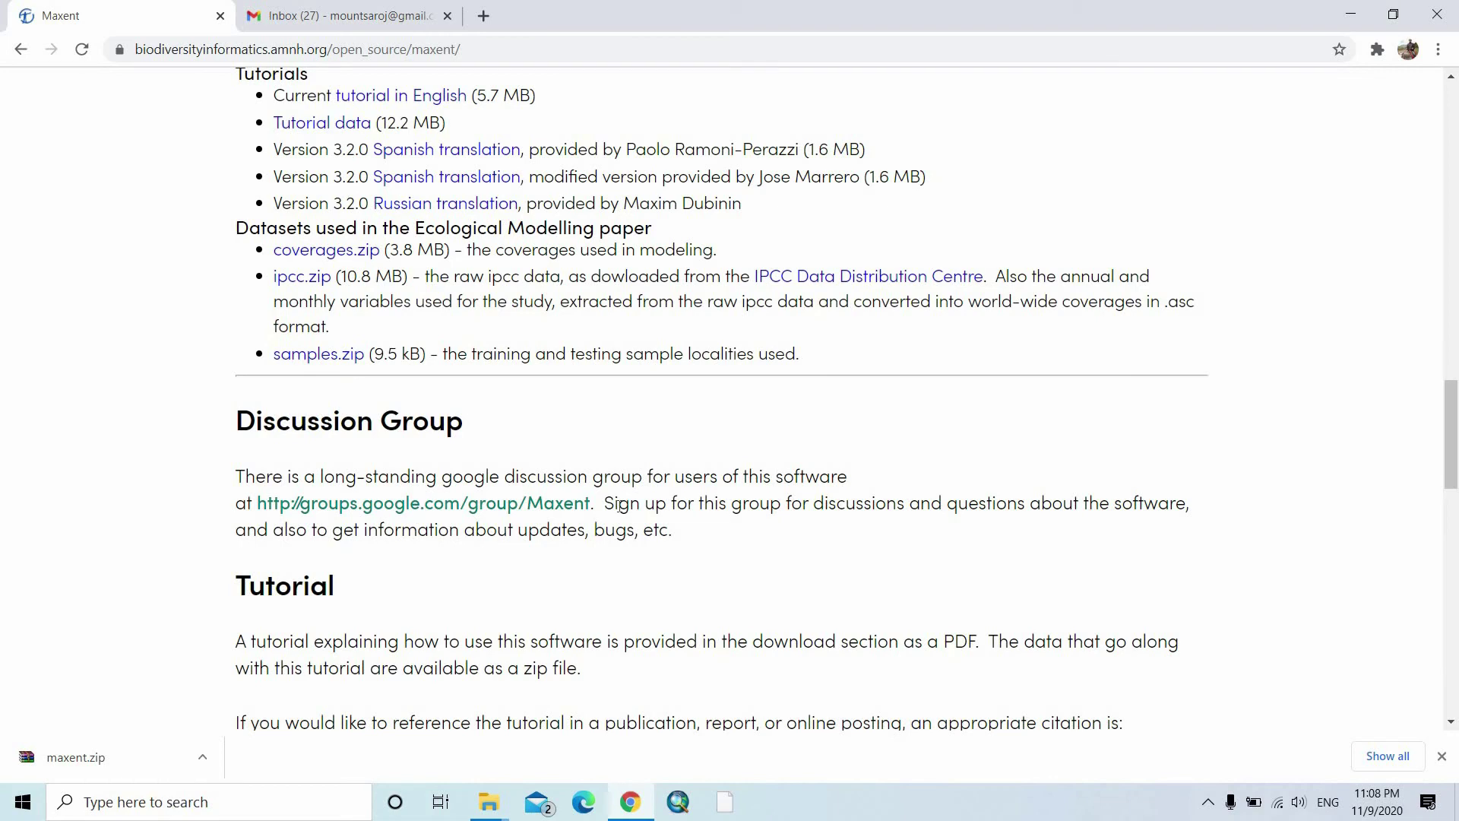
{"action": "scroll", "coordinate": [619, 506], "scroll_direction": "down", "scroll_amount": 3}
{"action": "scroll", "coordinate": [619, 506], "scroll_direction": "down", "scroll_amount": 4}
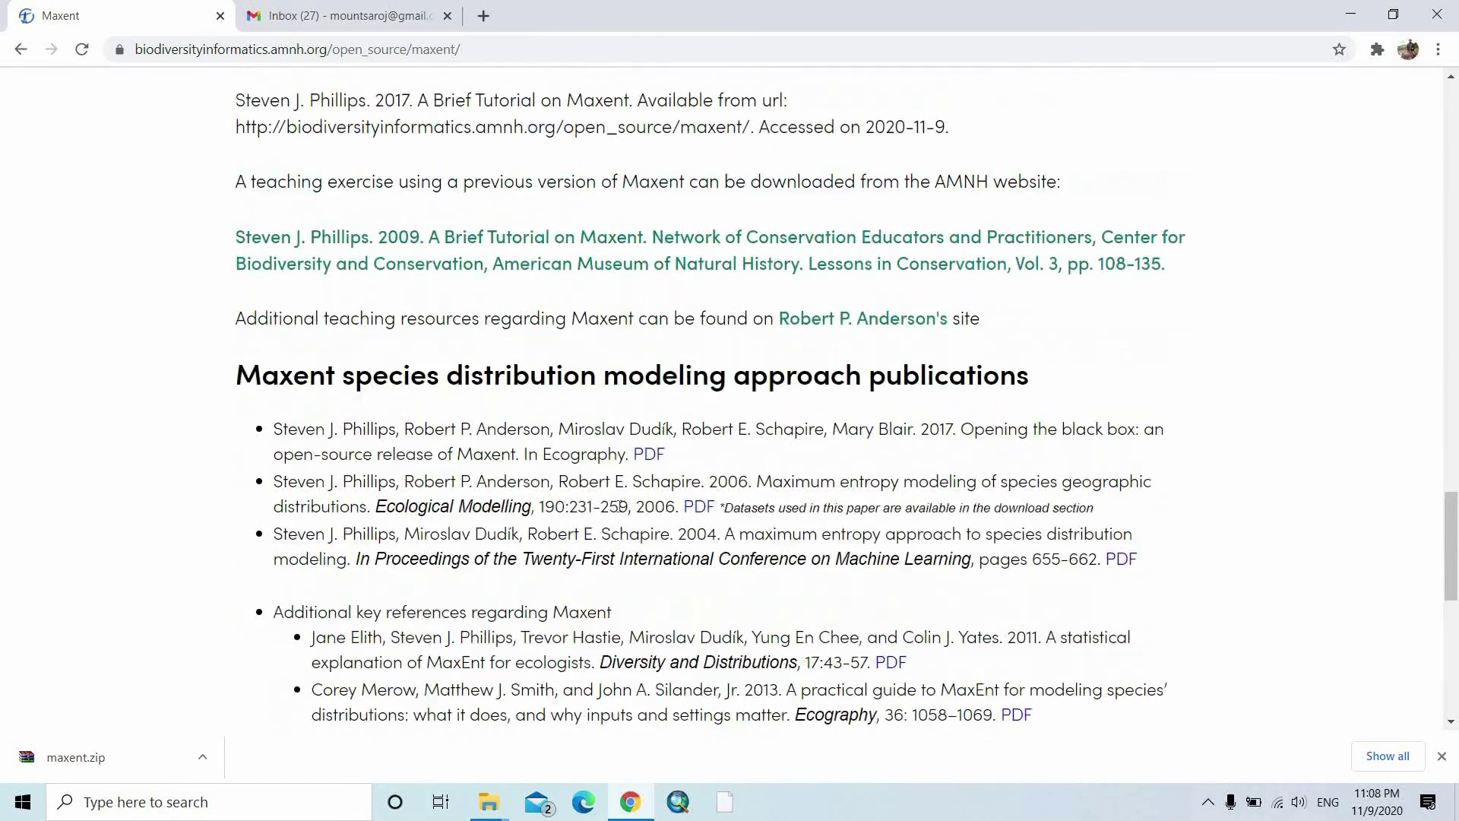
{"action": "scroll", "coordinate": [616, 510], "scroll_direction": "up", "scroll_amount": 9}
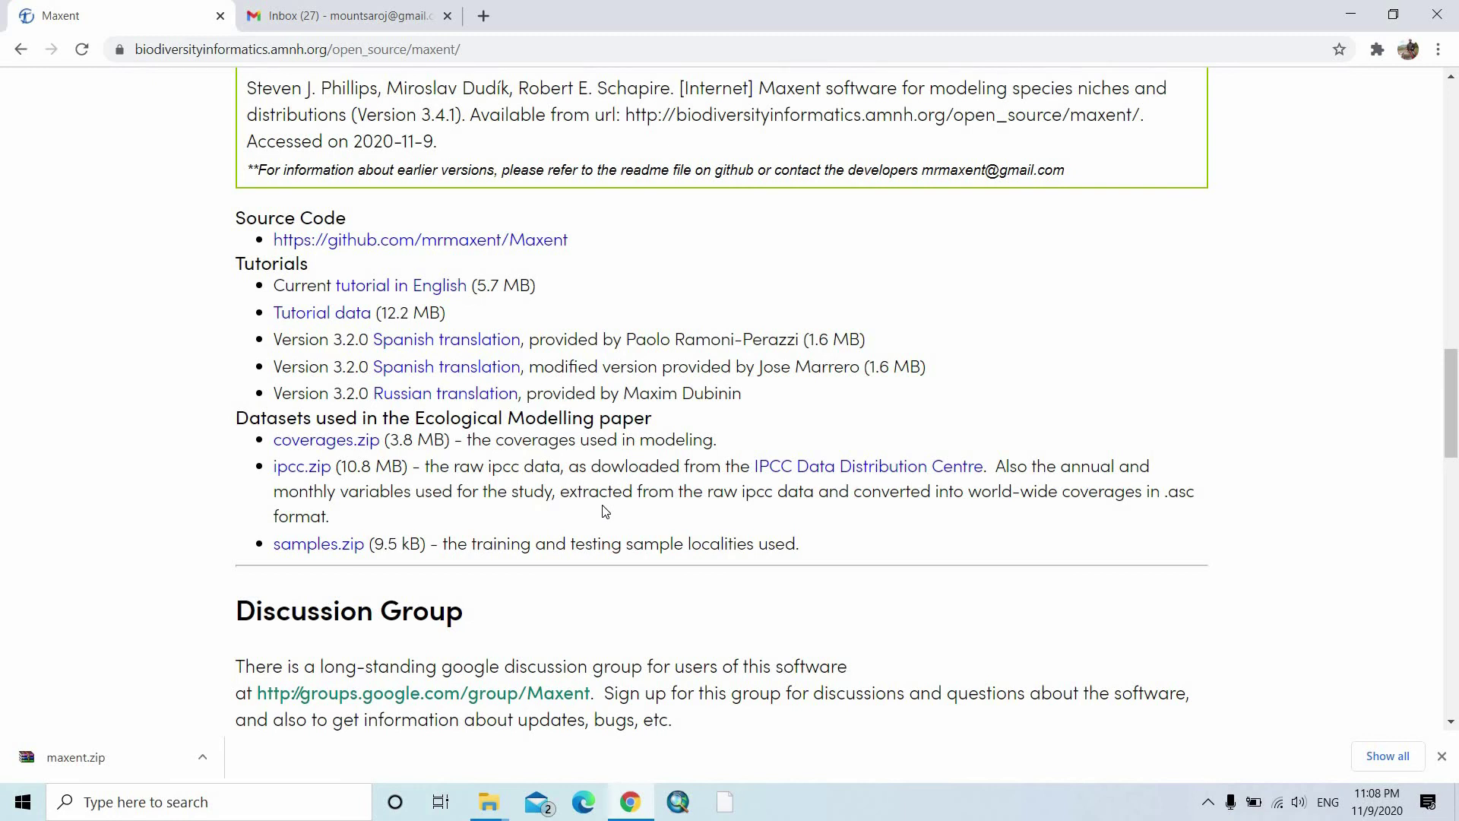
{"action": "scroll", "coordinate": [605, 511], "scroll_direction": "up", "scroll_amount": 4}
{"action": "scroll", "coordinate": [601, 509], "scroll_direction": "up", "scroll_amount": 3}
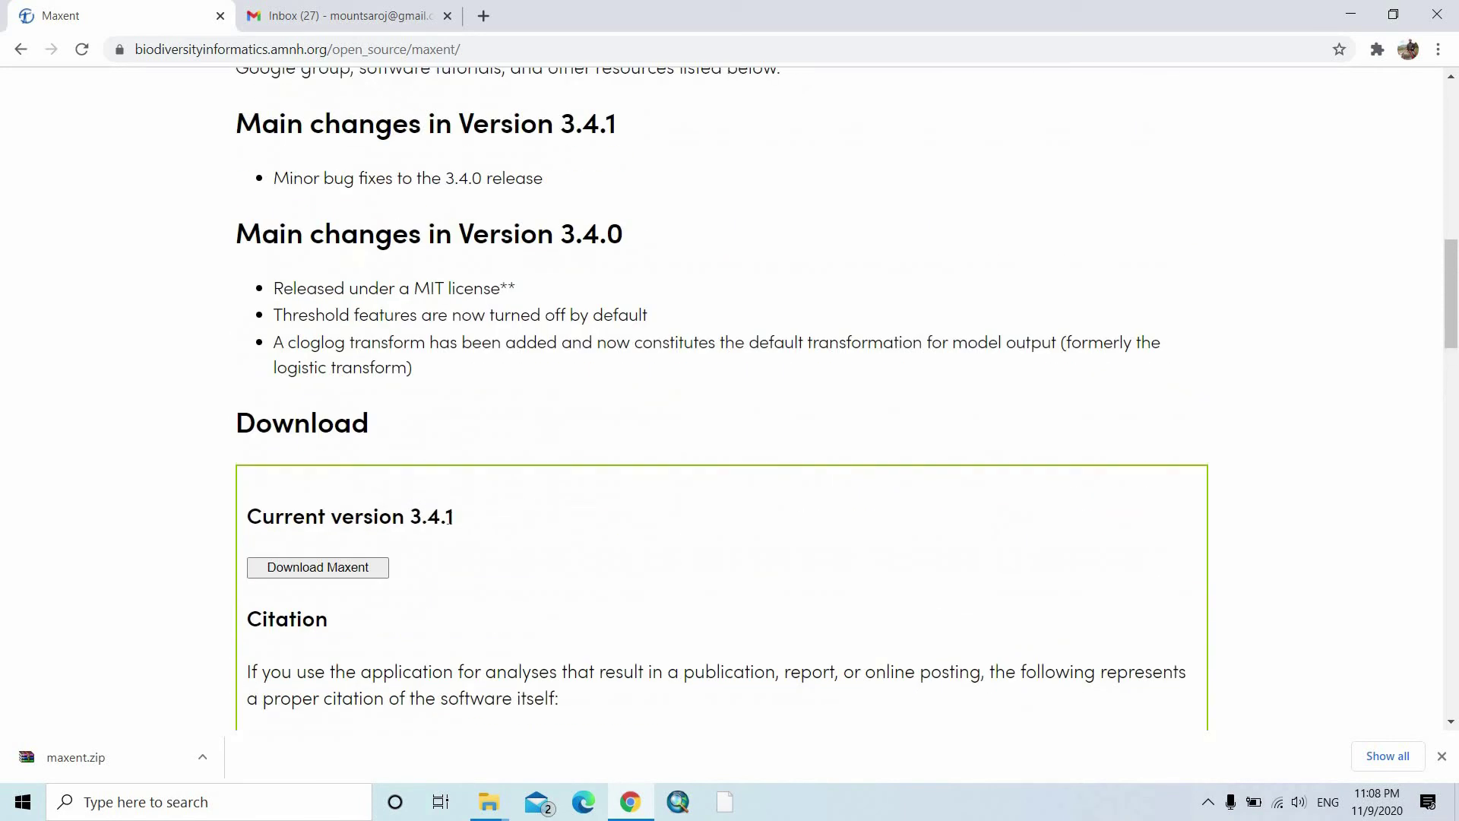
{"action": "scroll", "coordinate": [391, 502], "scroll_direction": "down", "scroll_amount": 1}
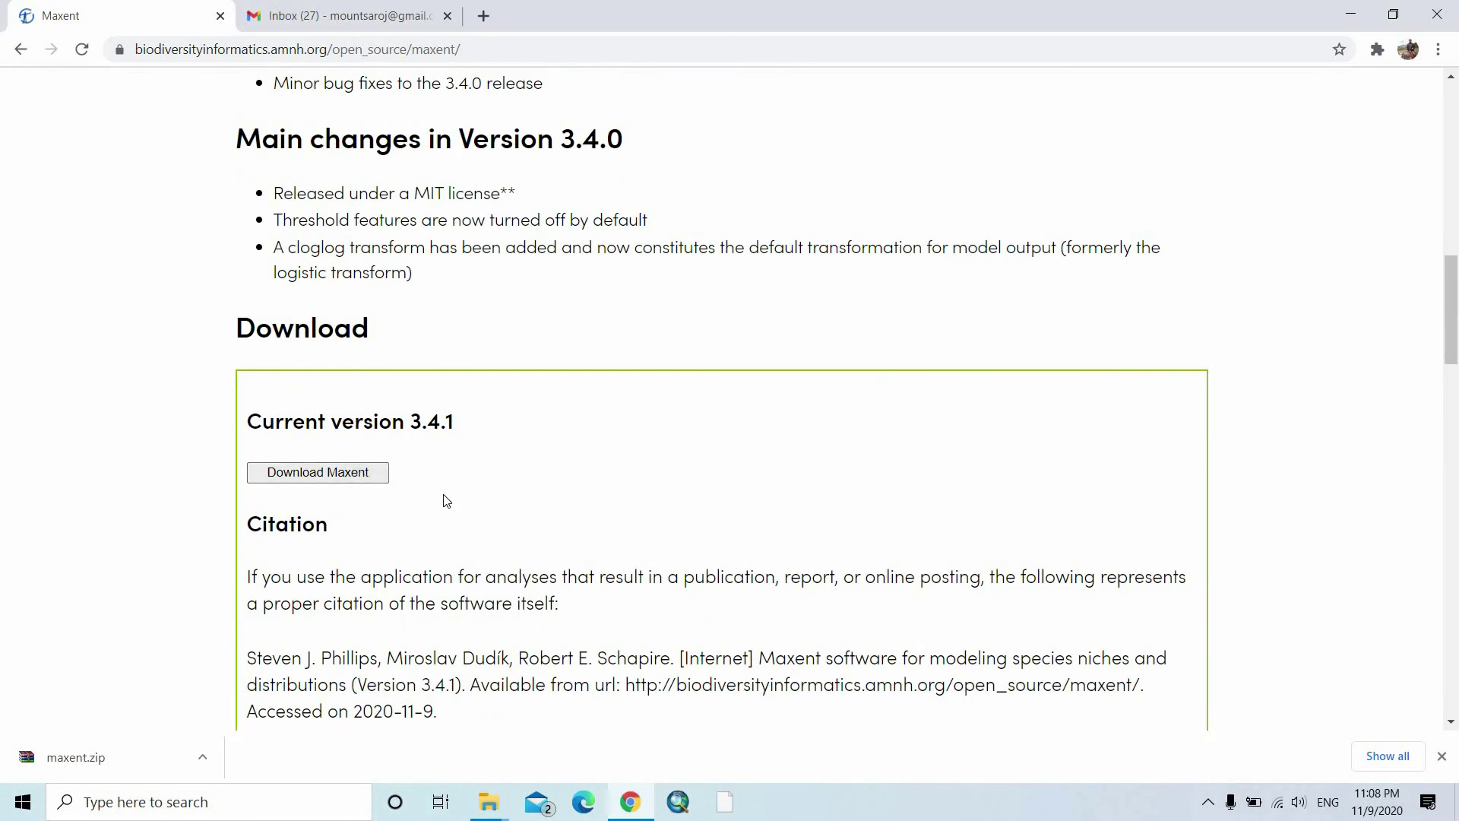
{"action": "scroll", "coordinate": [446, 498], "scroll_direction": "down", "scroll_amount": 4}
{"action": "scroll", "coordinate": [446, 498], "scroll_direction": "up", "scroll_amount": 4}
{"action": "left_click", "coordinate": [351, 378]}
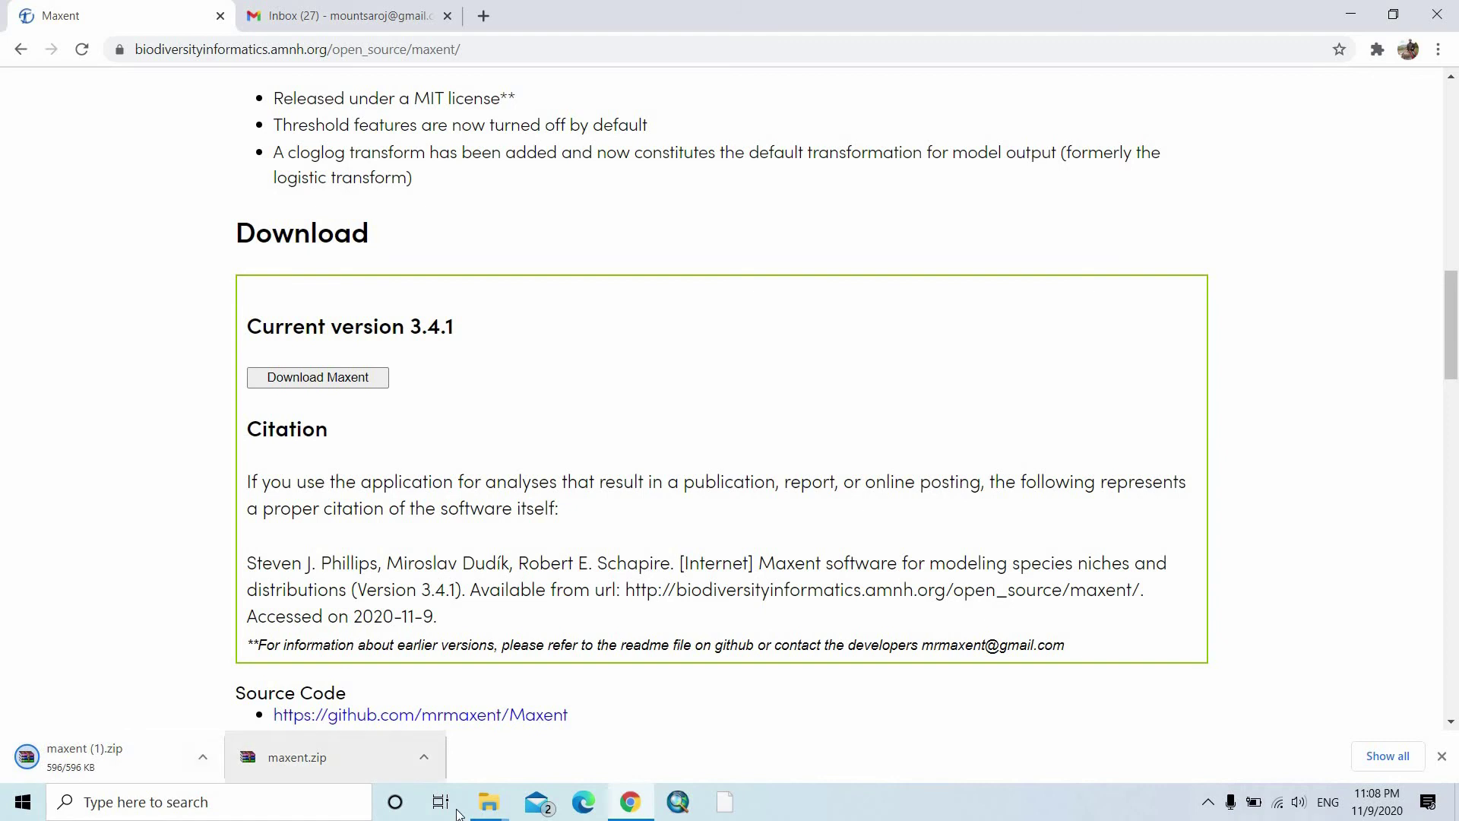
Copy the maxent zip from the Downloads folder, then minimise Explorer and Chrome to show the desktop
{"action": "left_click", "coordinate": [491, 806]}
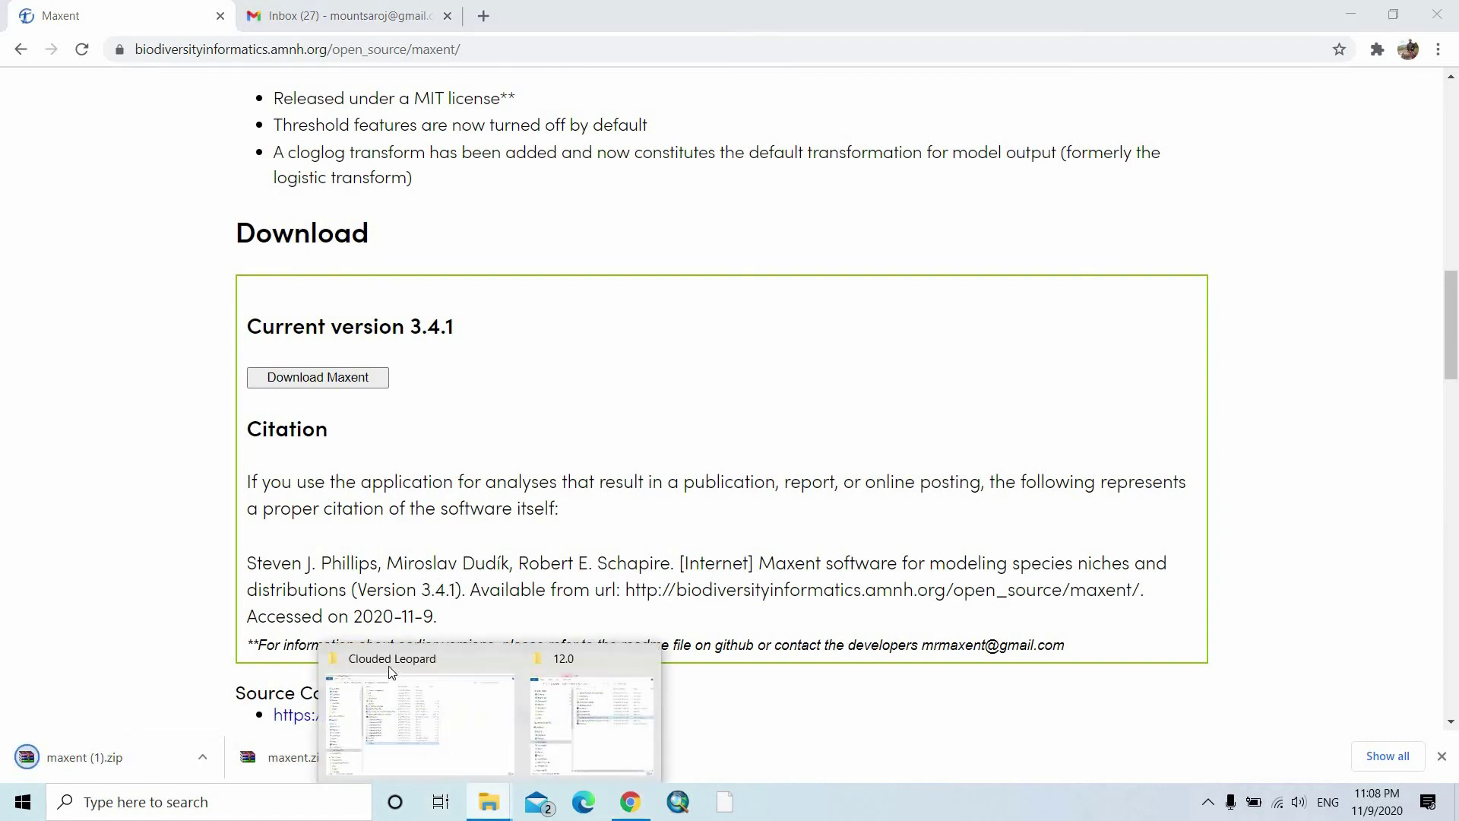
{"action": "left_click", "coordinate": [391, 665]}
{"action": "scroll", "coordinate": [122, 199], "scroll_direction": "down", "scroll_amount": 10}
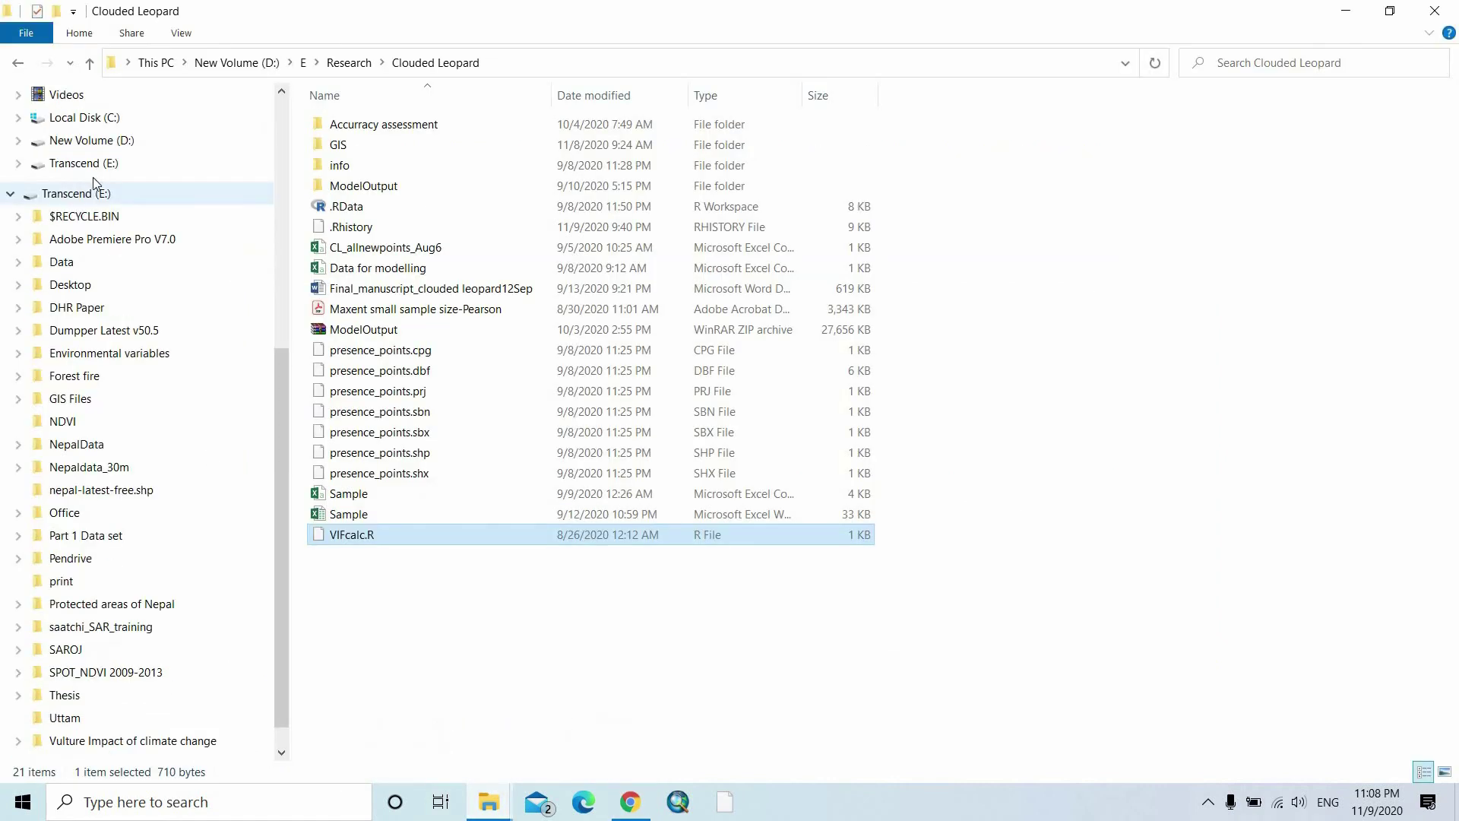
{"action": "scroll", "coordinate": [107, 156], "scroll_direction": "up", "scroll_amount": 2}
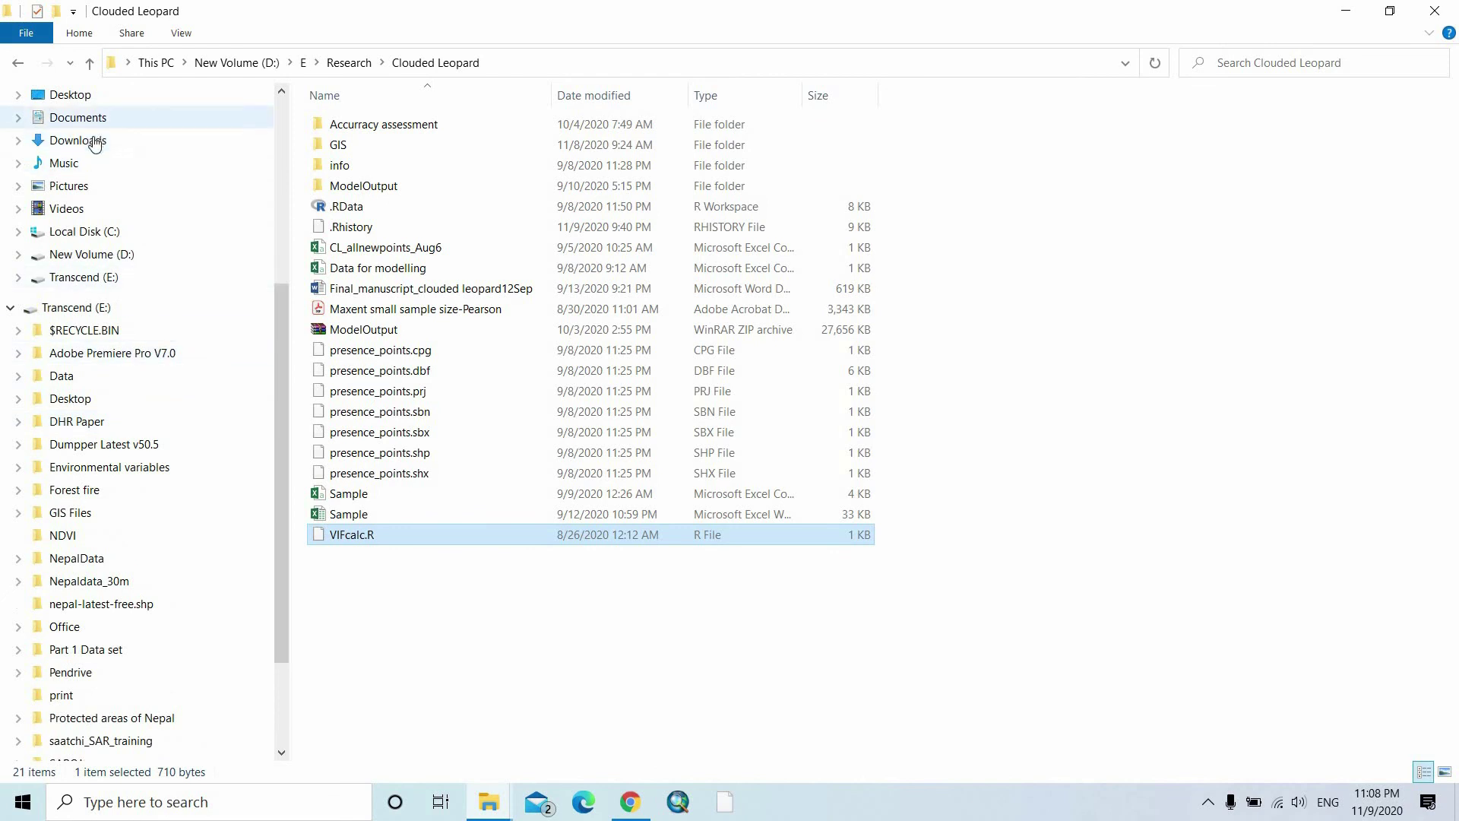
{"action": "left_click", "coordinate": [78, 140]}
{"action": "right_click", "coordinate": [380, 170]}
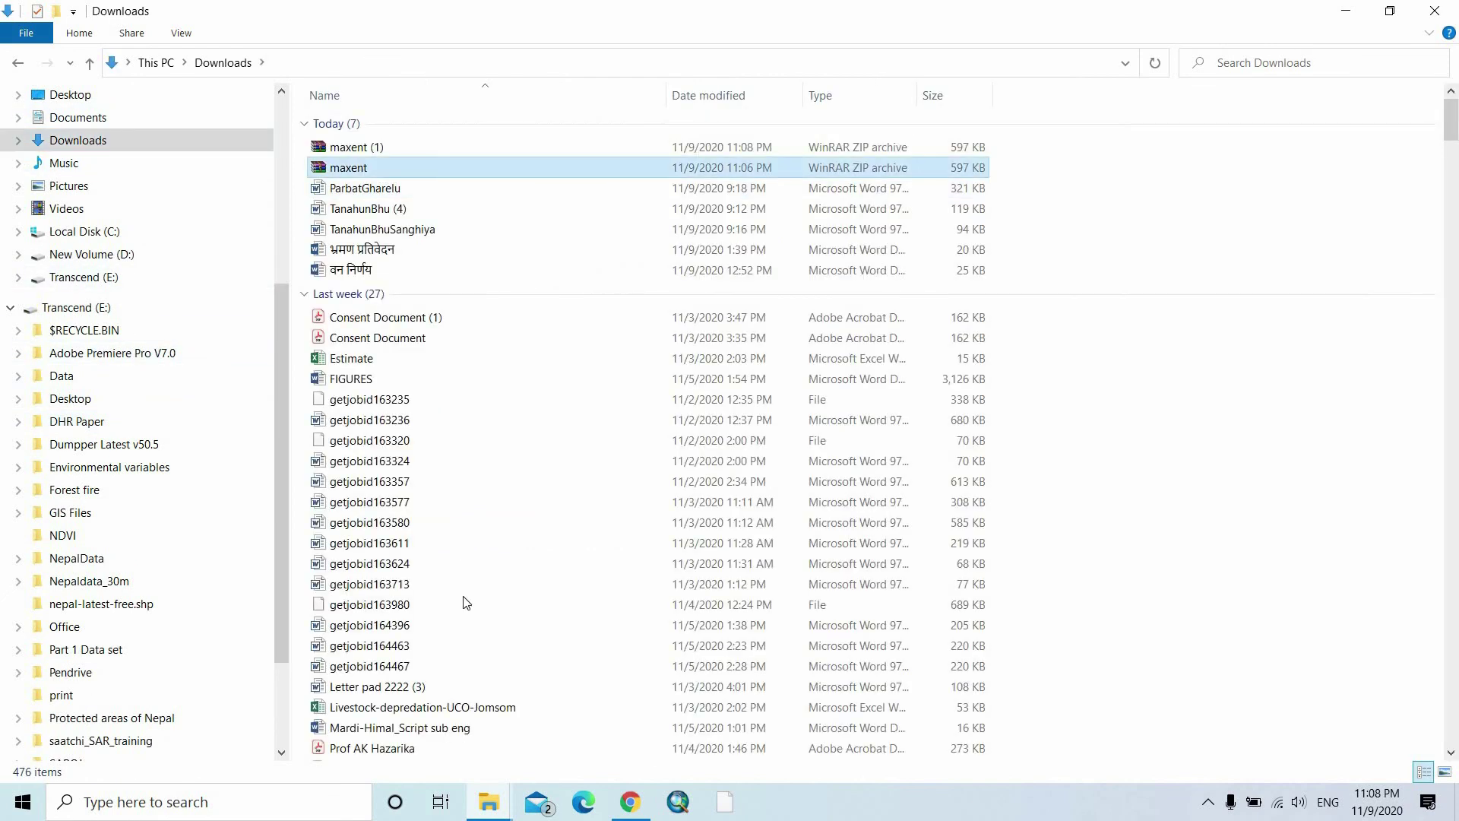
{"action": "left_click", "coordinate": [426, 526]}
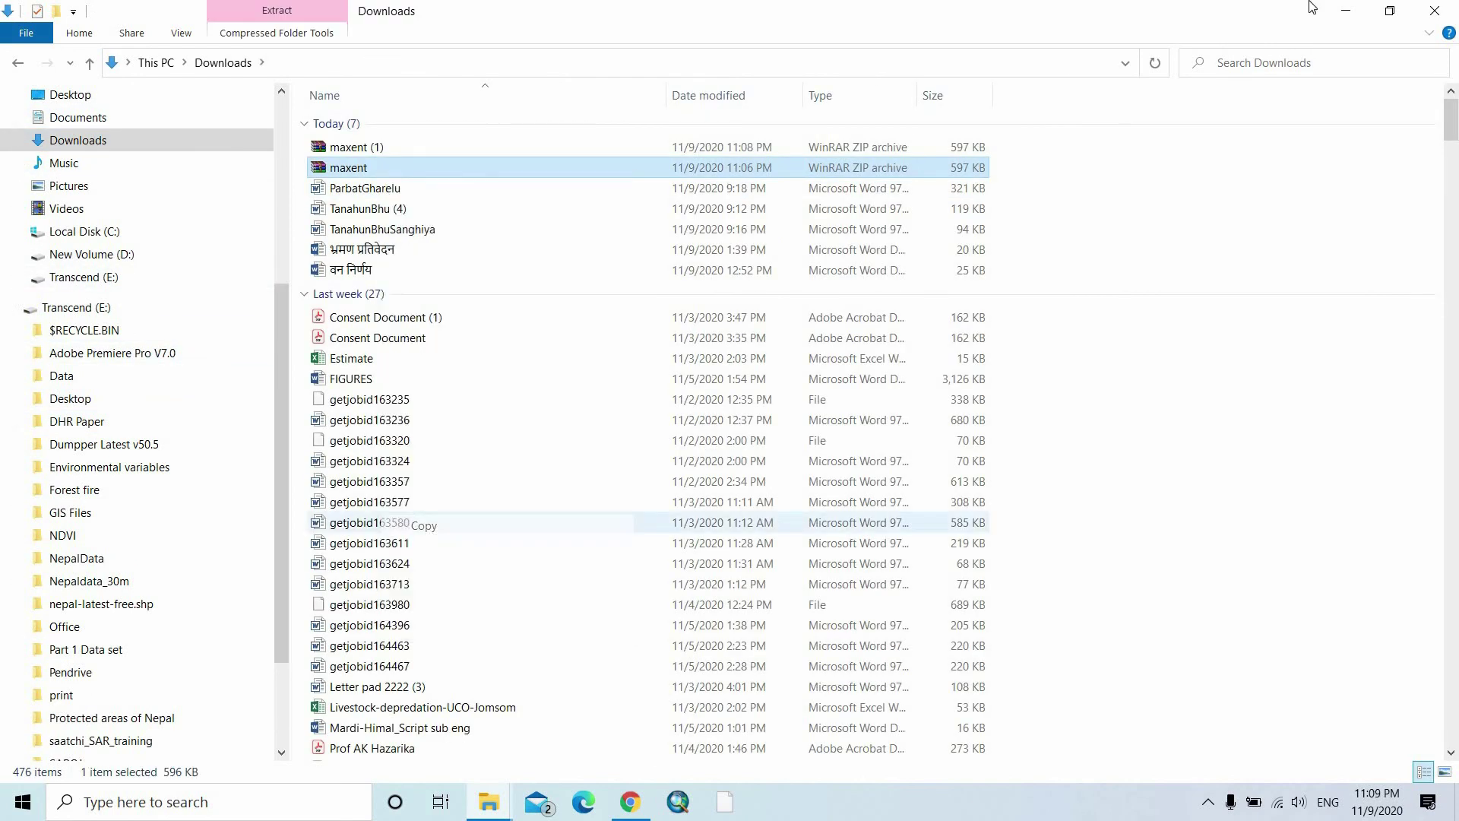
{"action": "left_click", "coordinate": [1341, 12]}
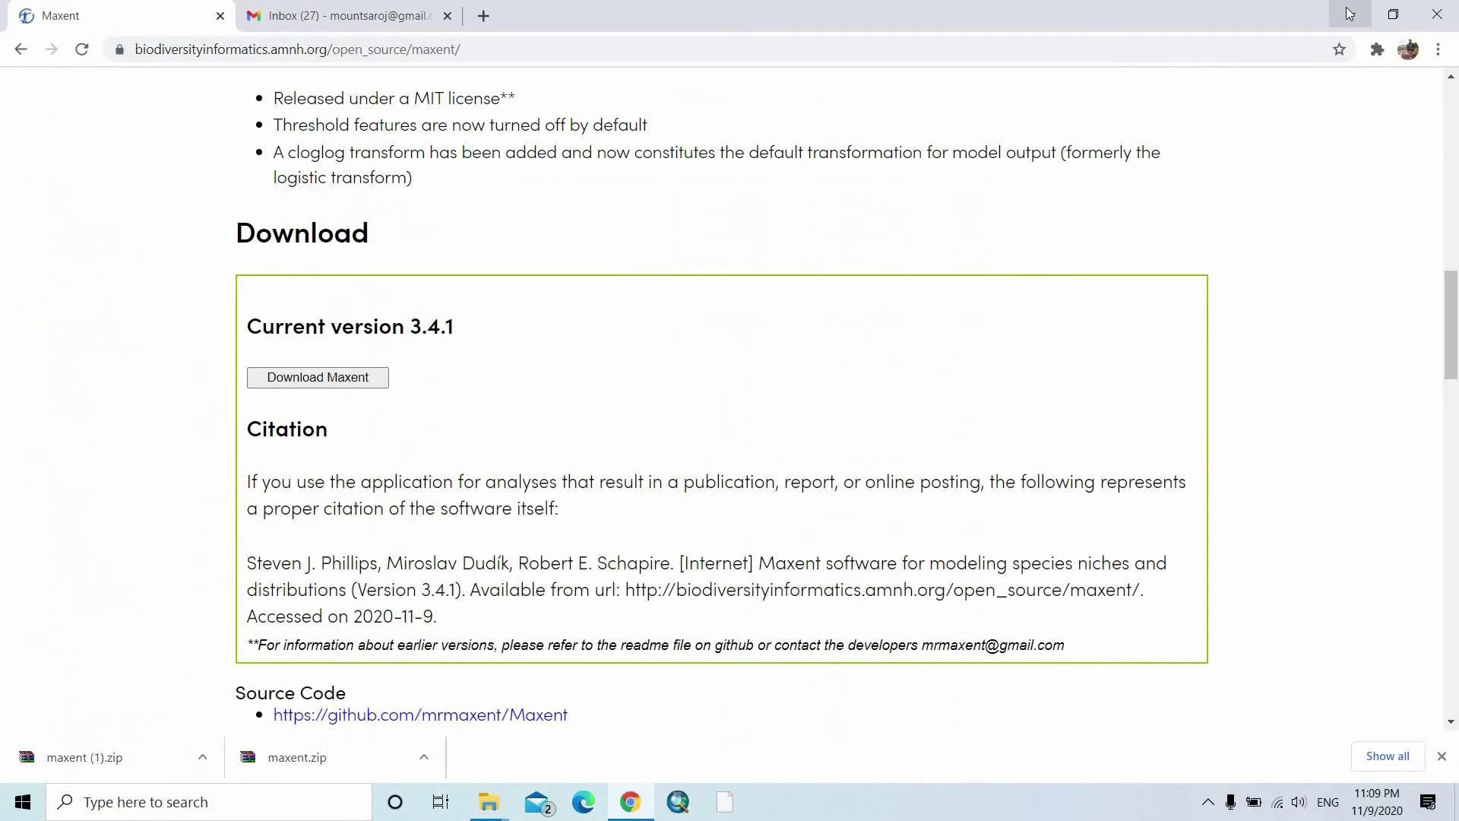
{"action": "left_click", "coordinate": [1372, 12]}
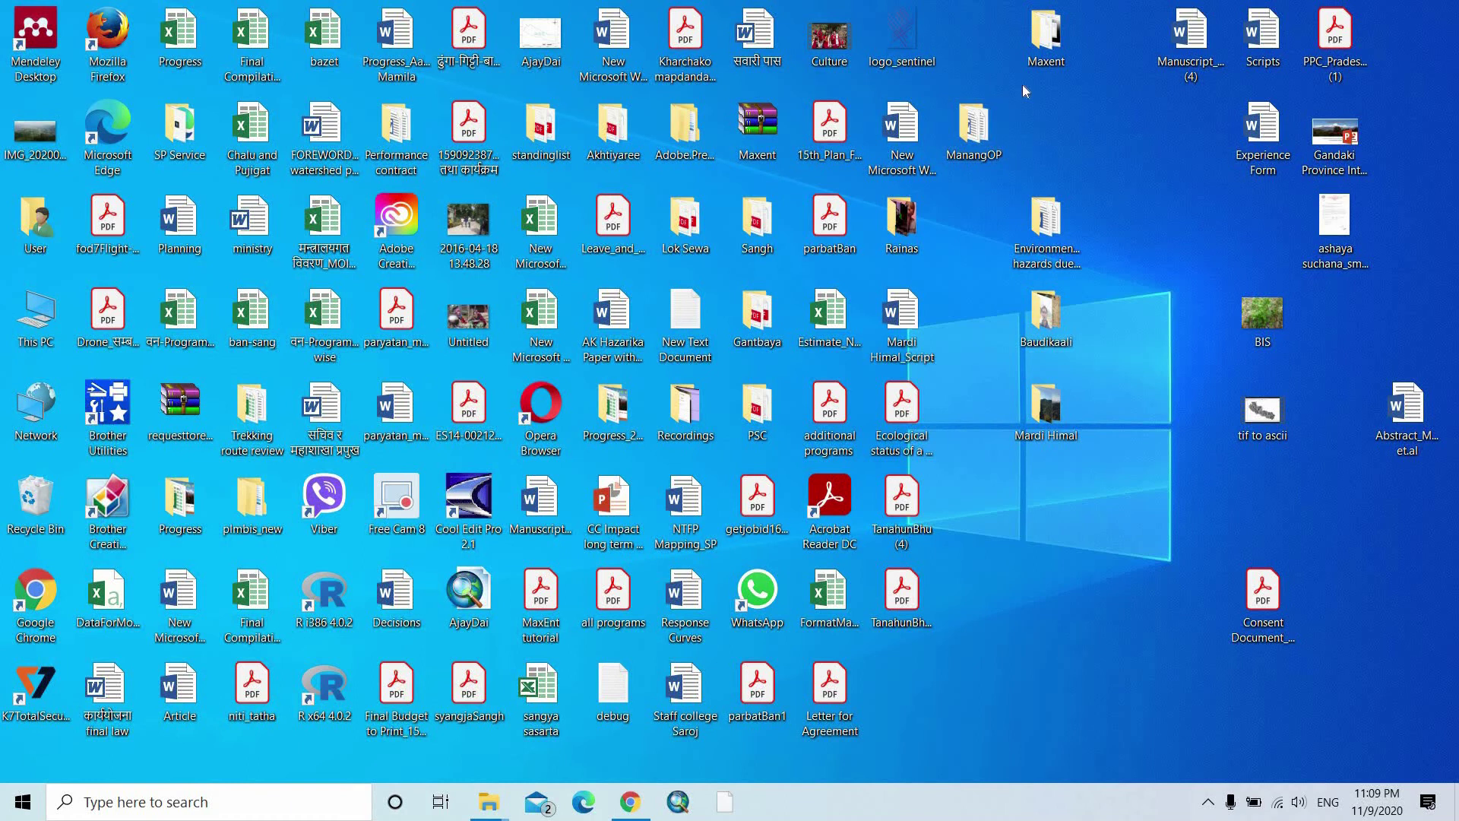
Paste the maxent archive into the desktop Maxent folder and launch the Maxent jar from its maxent subfolder
{"action": "double_click", "coordinate": [1045, 35]}
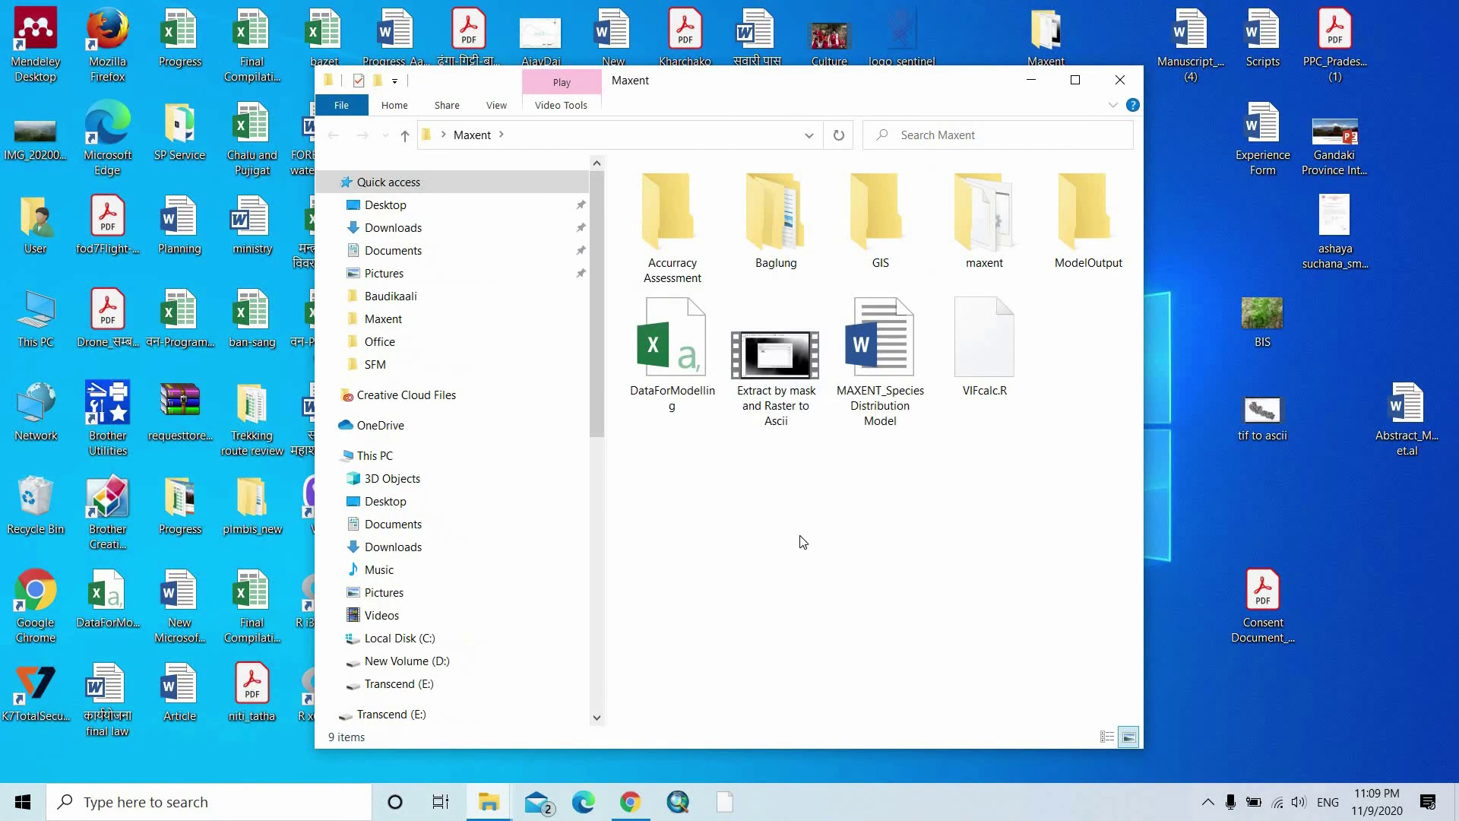
{"action": "right_click", "coordinate": [801, 540]}
{"action": "left_click", "coordinate": [876, 546]}
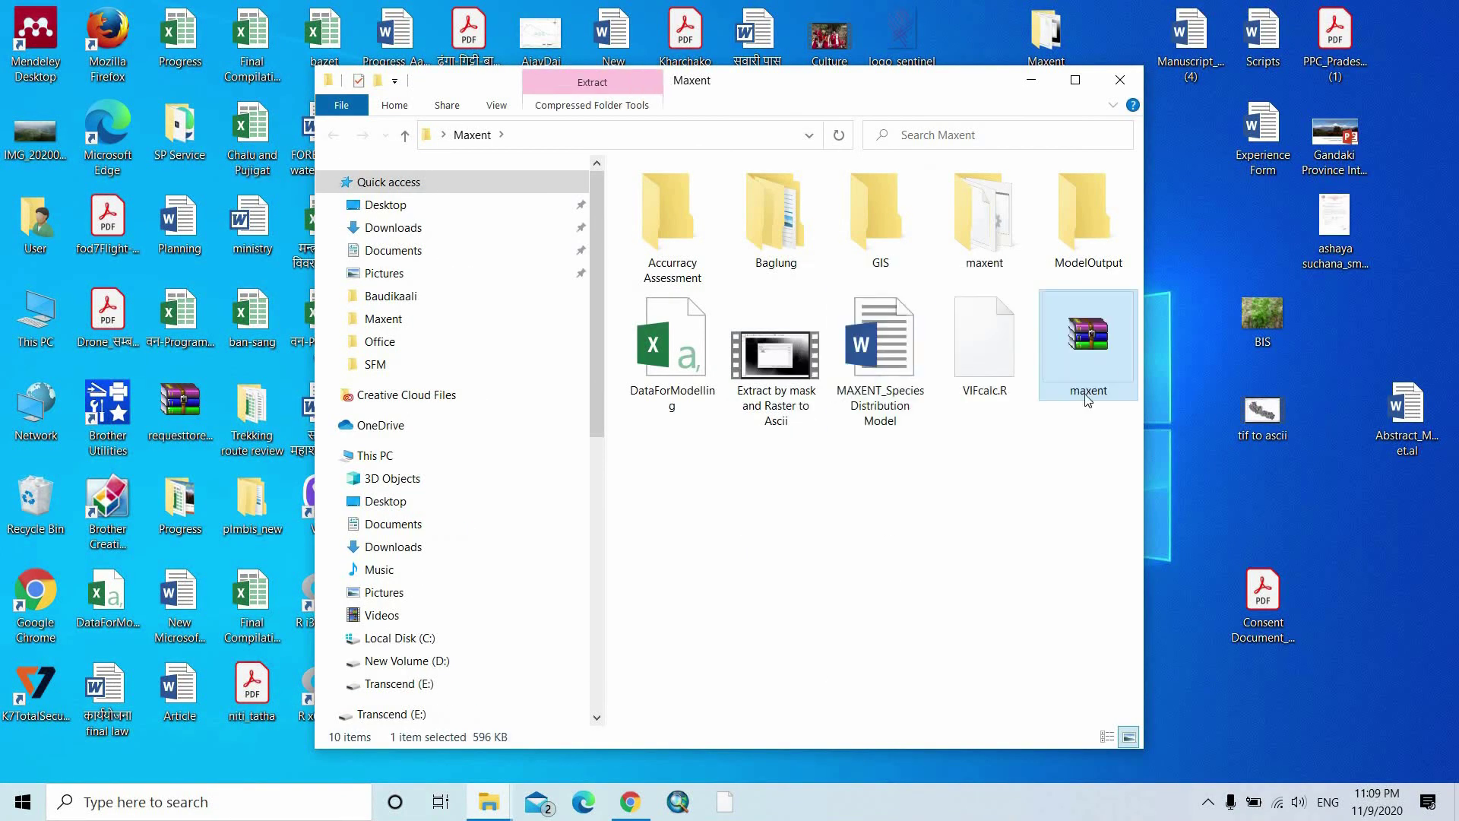
{"action": "double_click", "coordinate": [987, 242]}
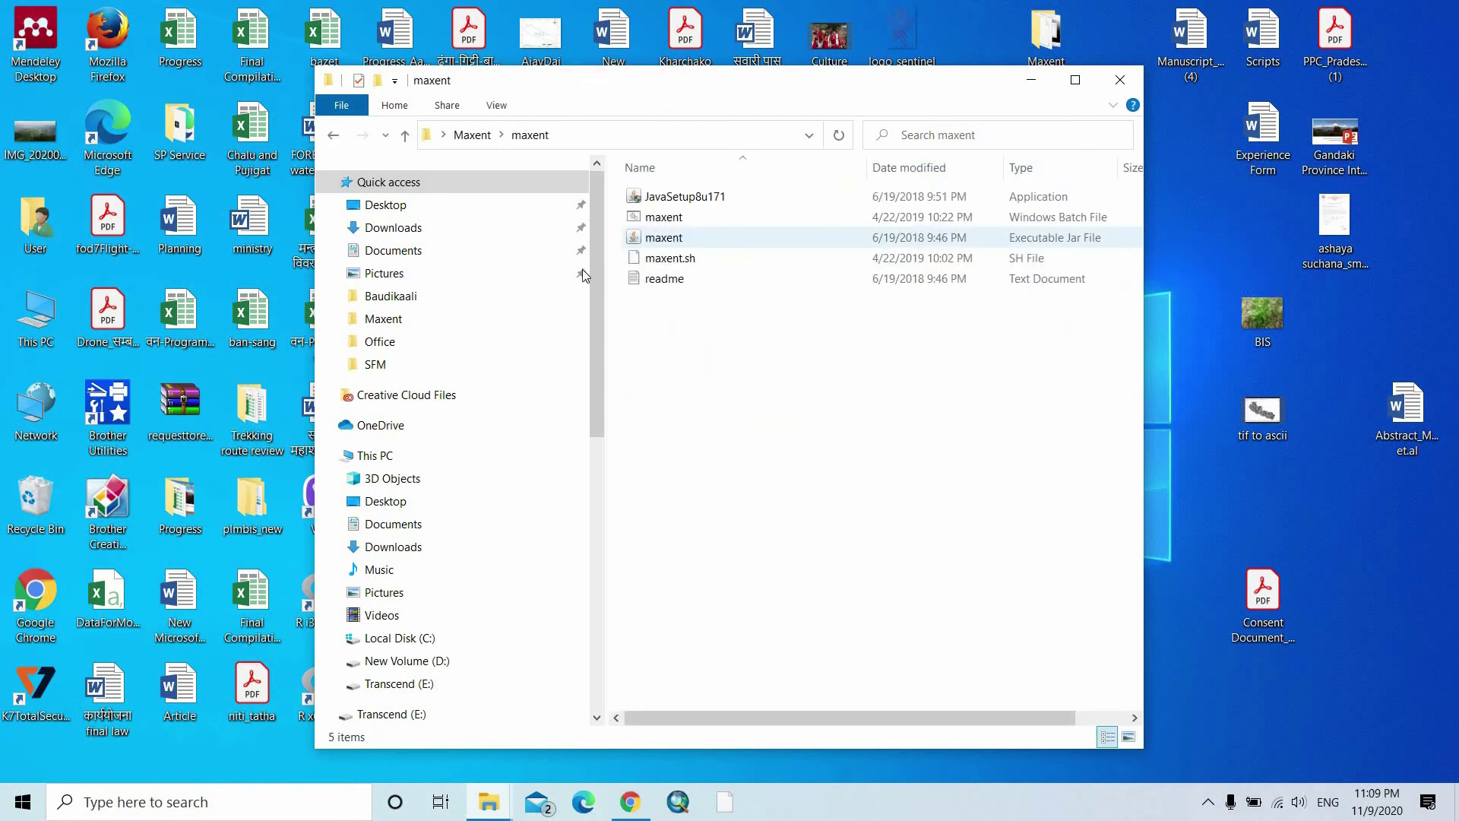
{"action": "left_click", "coordinate": [677, 240]}
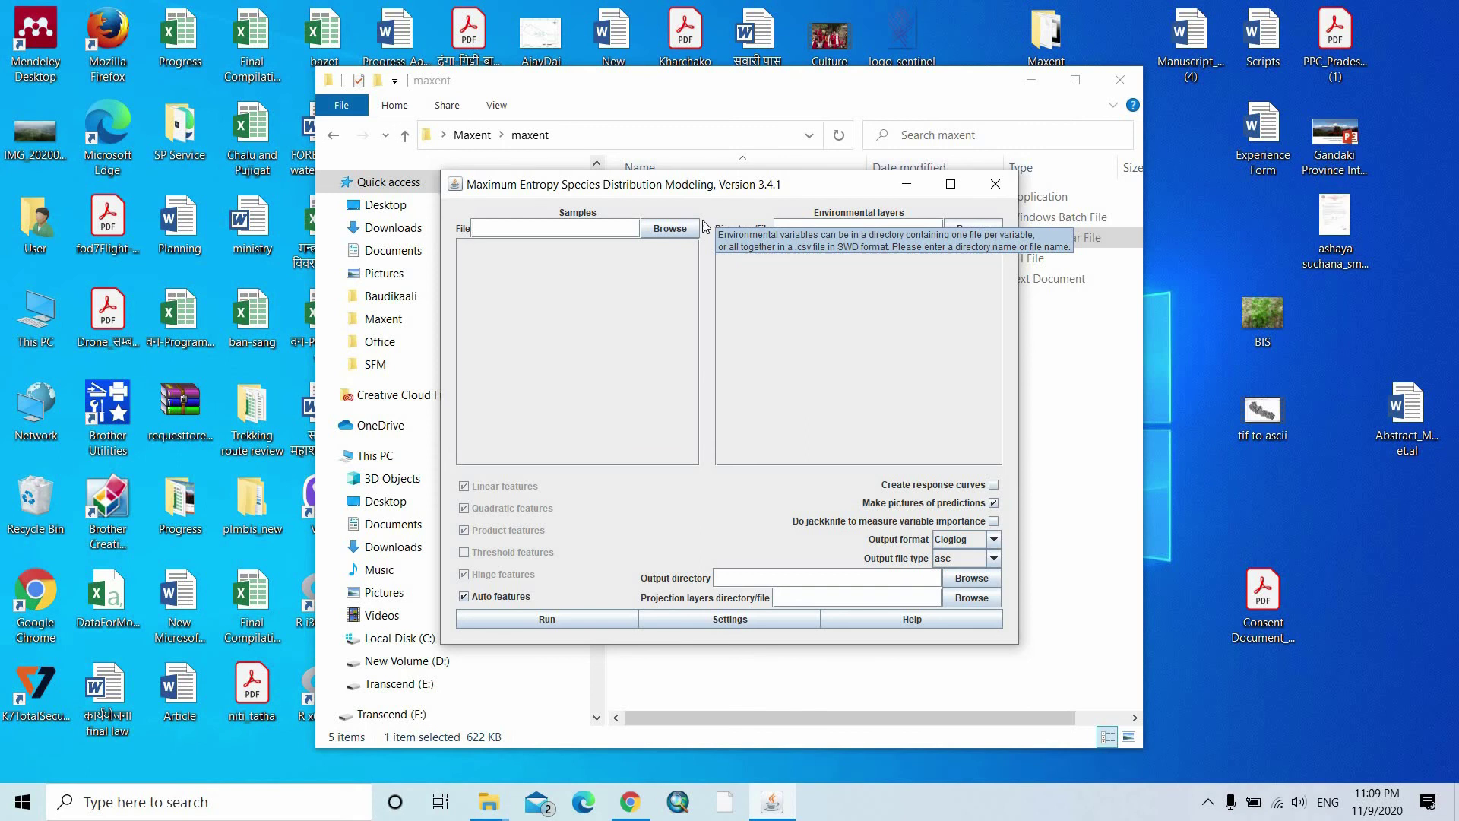
Load DataForModelling.csv from Desktop\Maxent as the samples file, listing Common_Leopard
{"action": "left_click", "coordinate": [672, 228]}
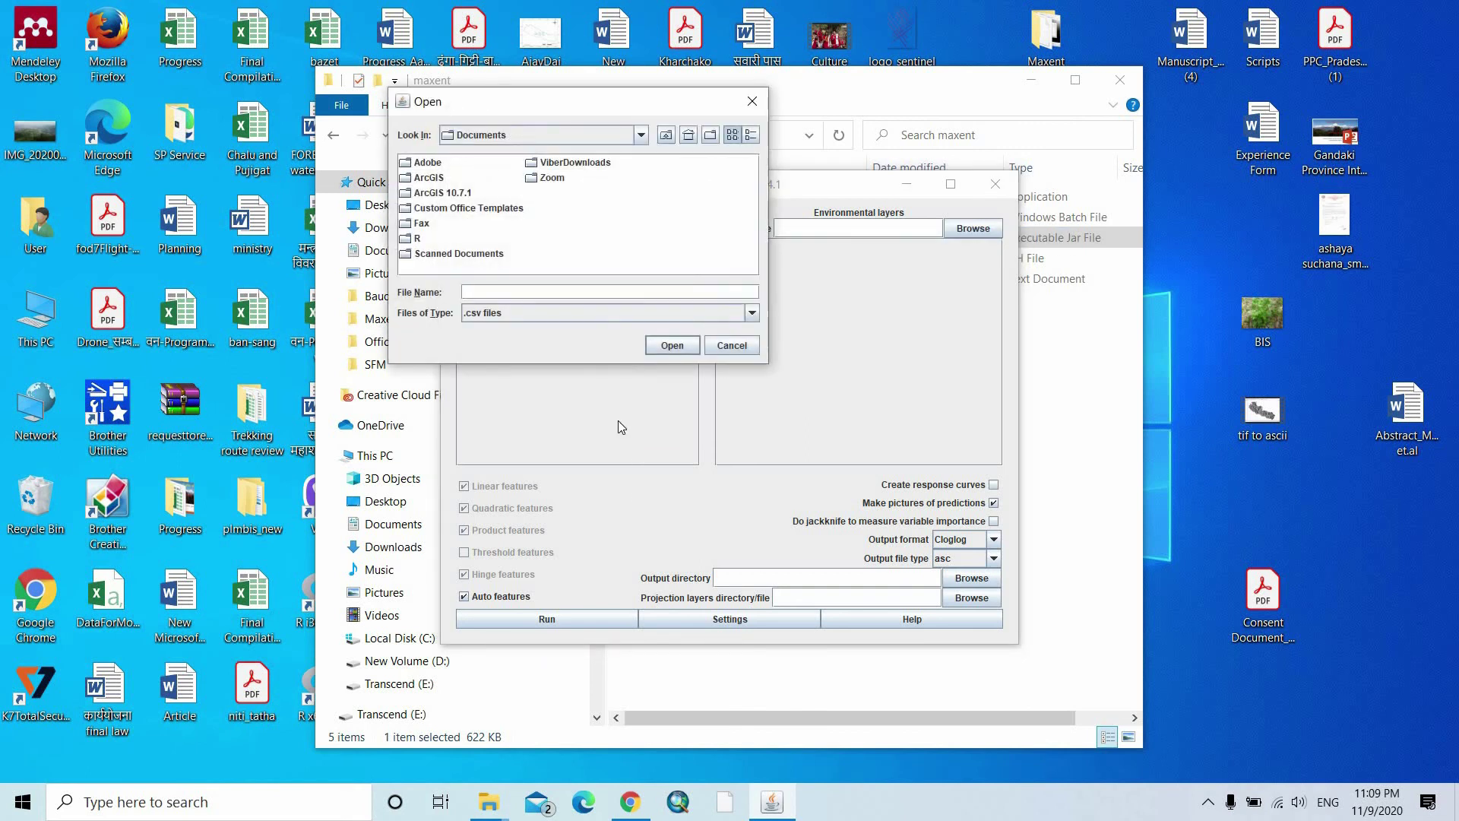
{"action": "left_click_drag", "start_coordinate": [426, 101], "coordinate": [17, 173]}
{"action": "left_click_drag", "start_coordinate": [587, 286], "coordinate": [716, 283]}
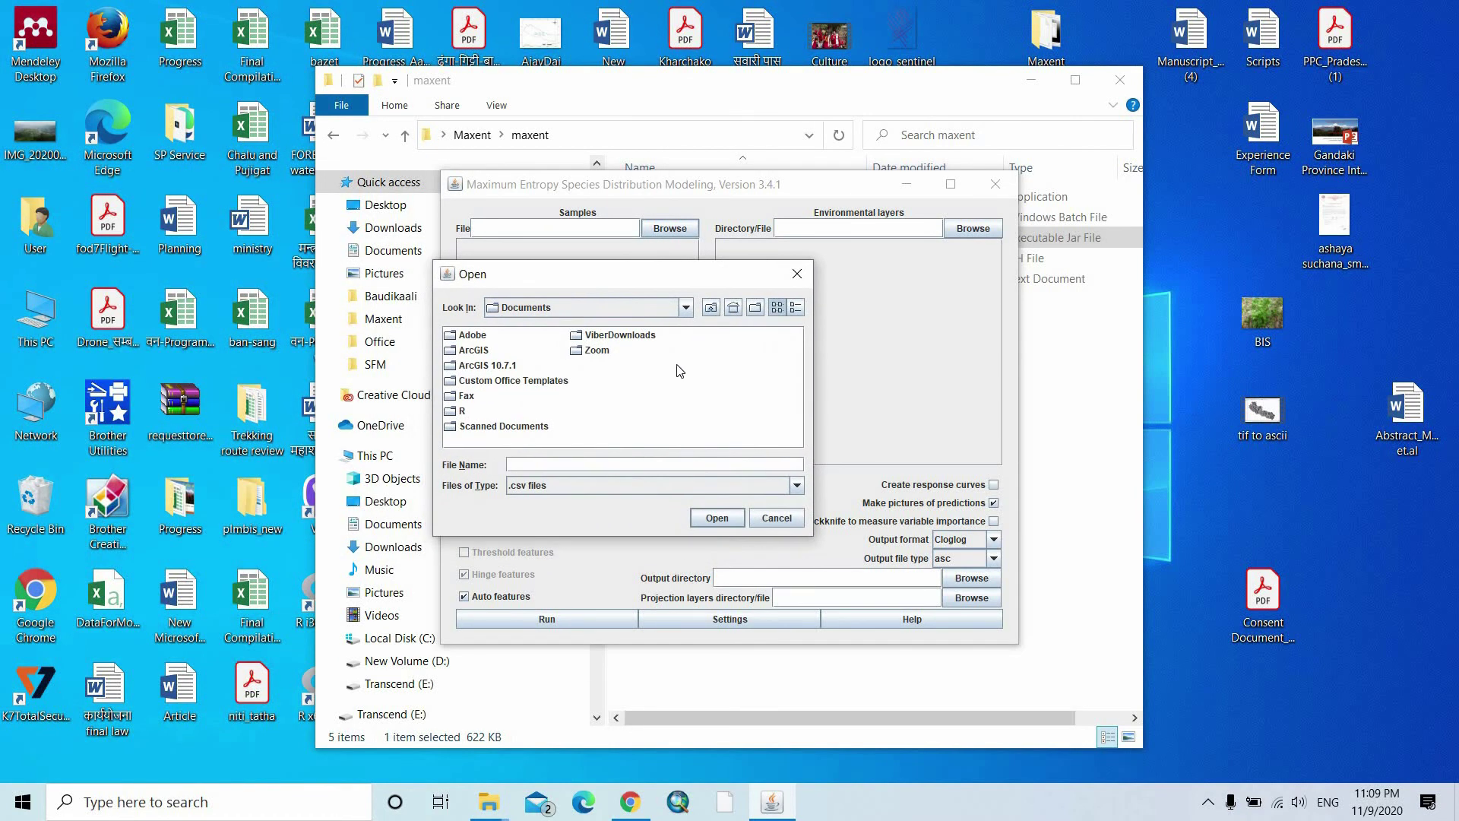
{"action": "left_click", "coordinate": [687, 307]}
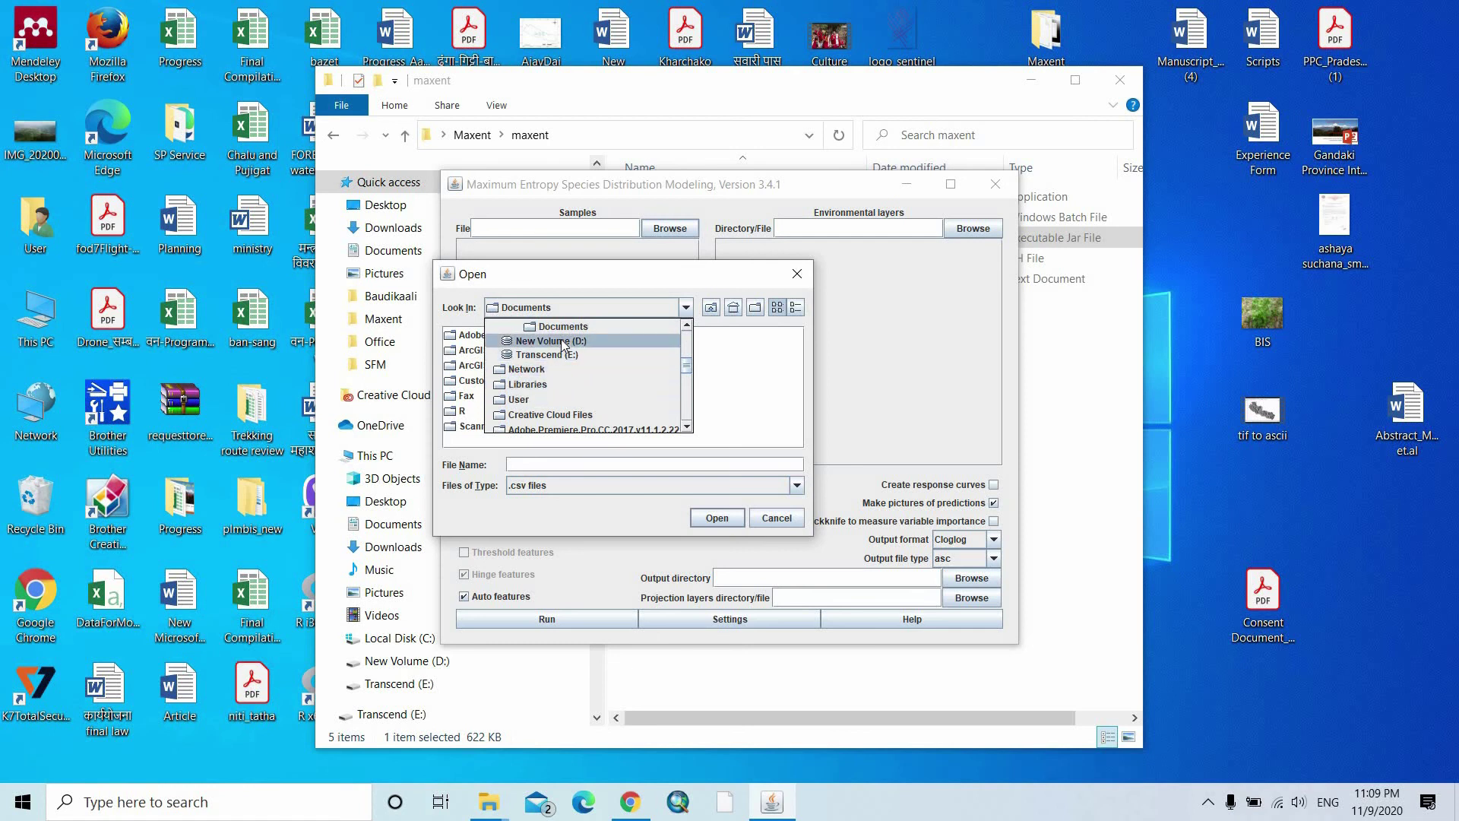
{"action": "scroll", "coordinate": [554, 372], "scroll_direction": "up", "scroll_amount": 1}
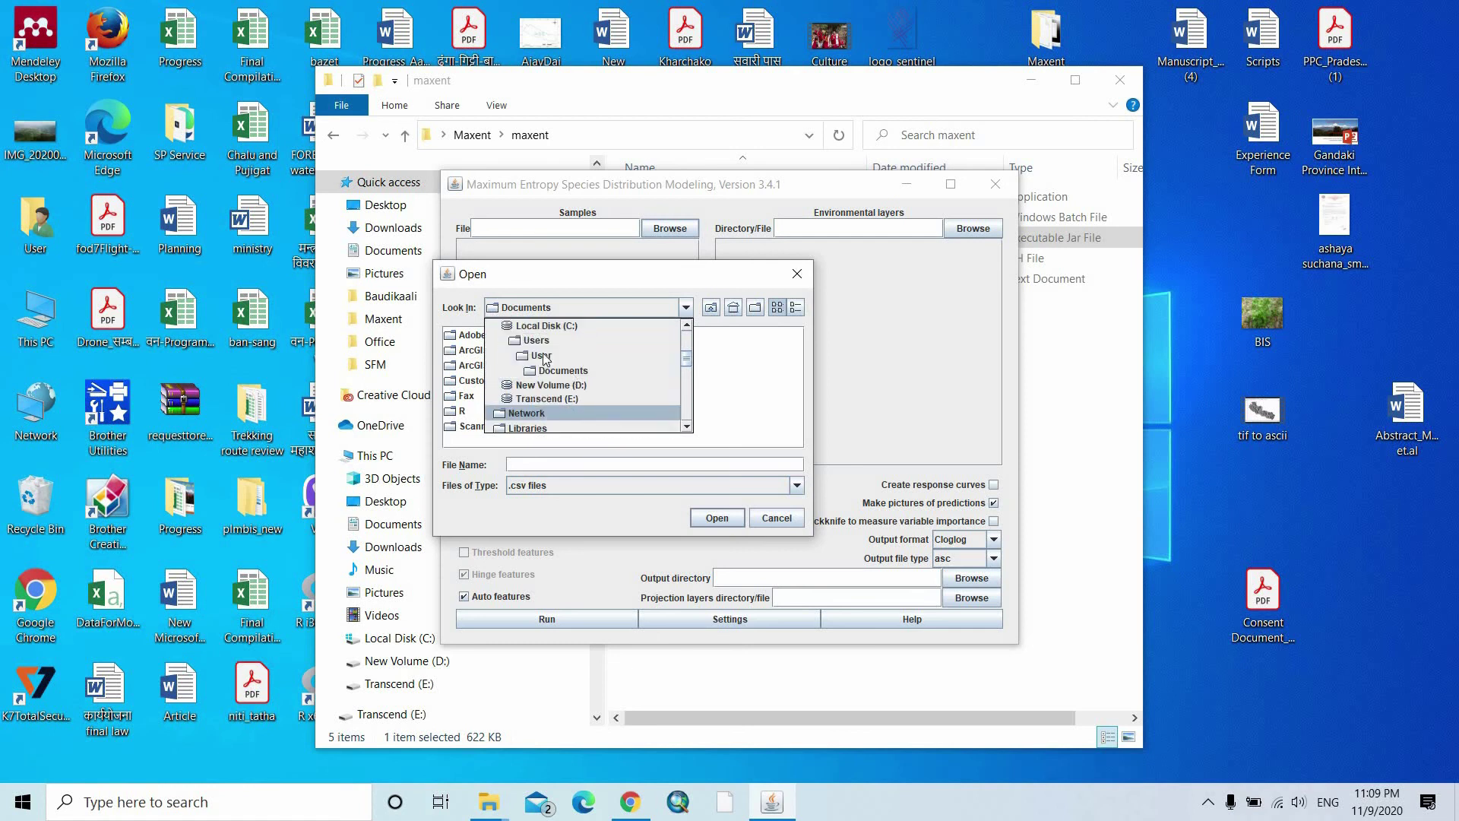
{"action": "left_click", "coordinate": [538, 325]}
{"action": "left_click", "coordinate": [711, 307]}
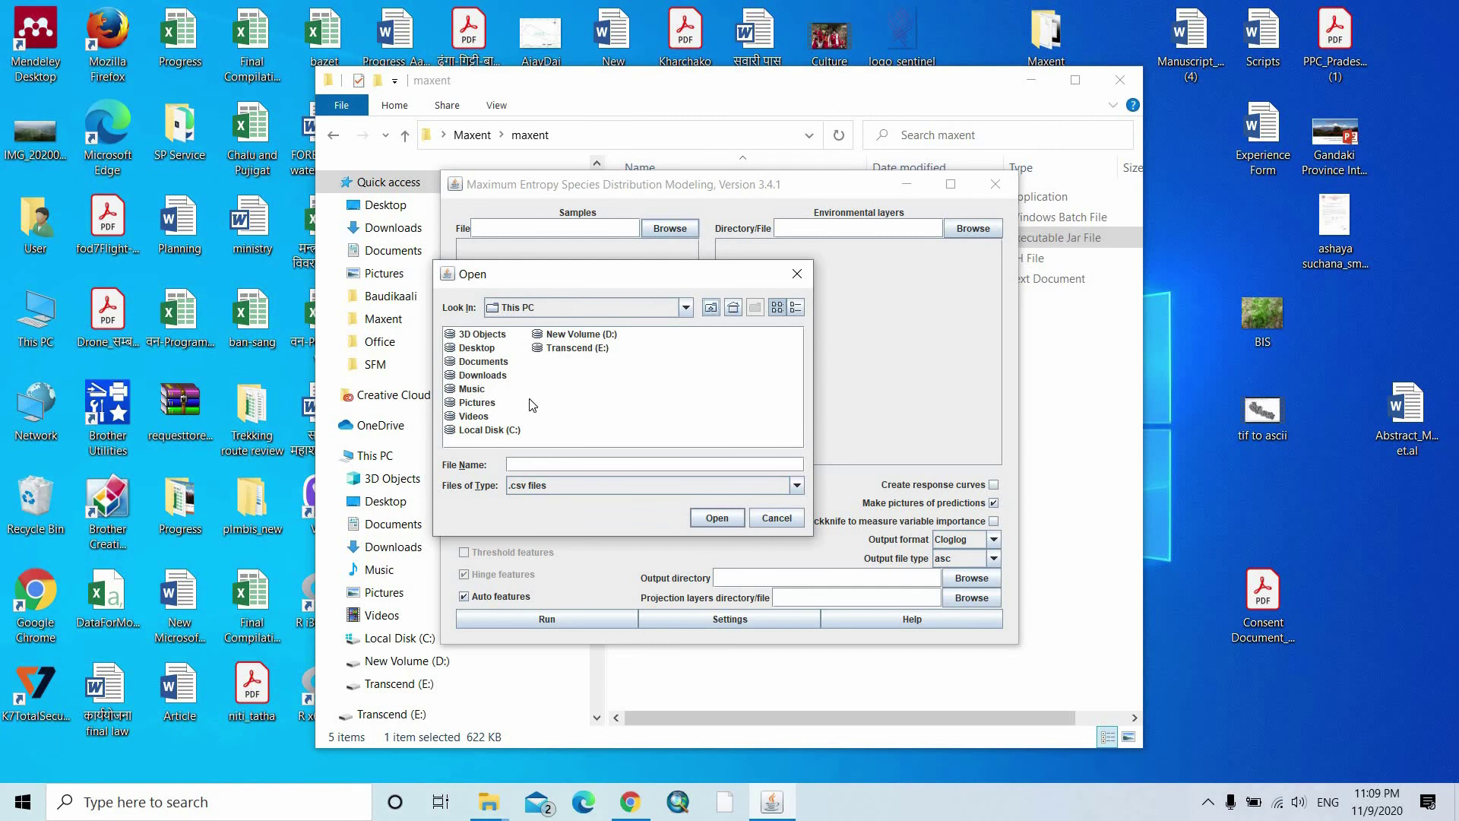
{"action": "double_click", "coordinate": [477, 348]}
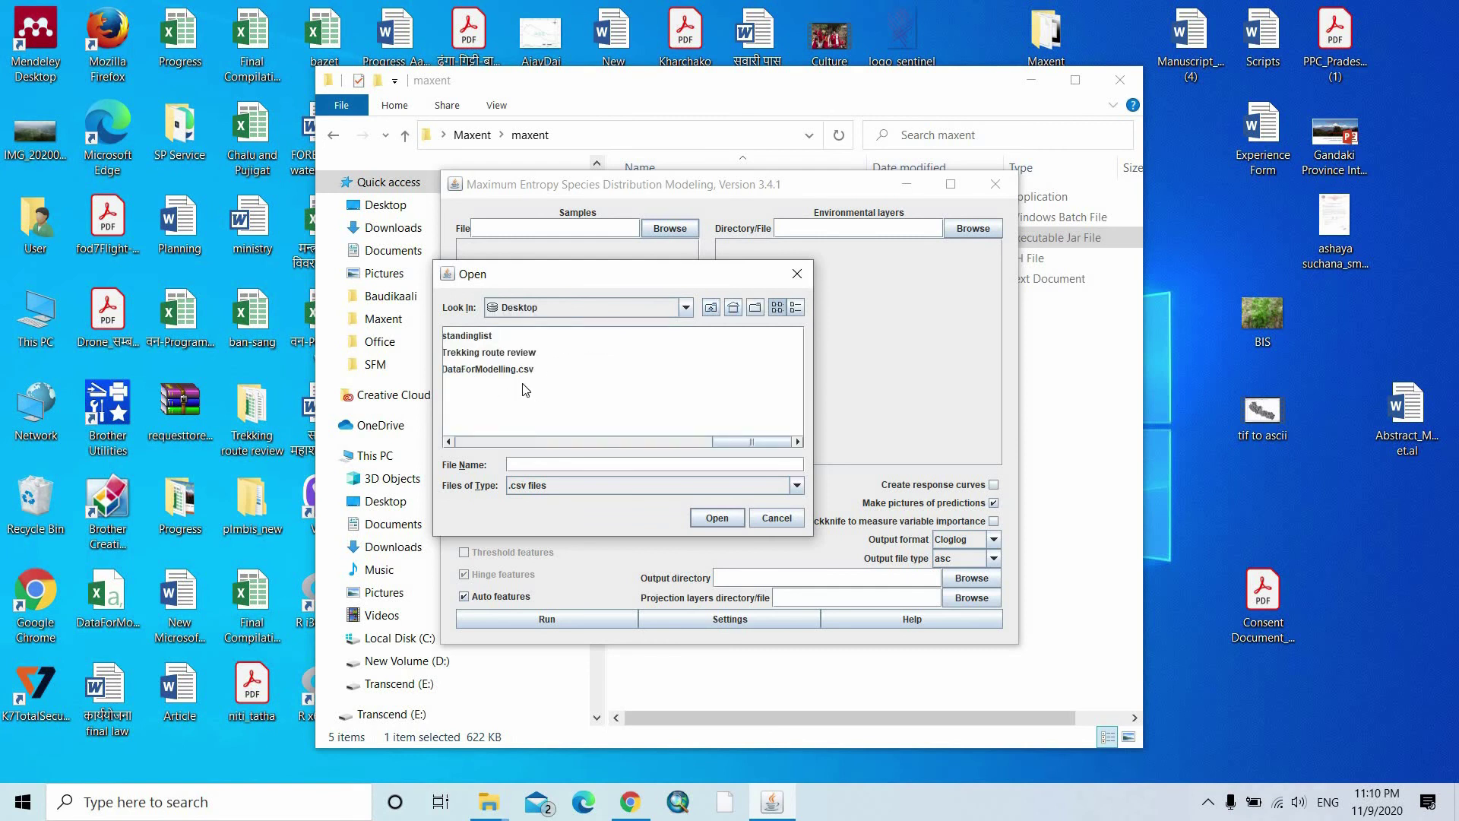
{"action": "scroll", "coordinate": [526, 390], "scroll_direction": "up", "scroll_amount": 3}
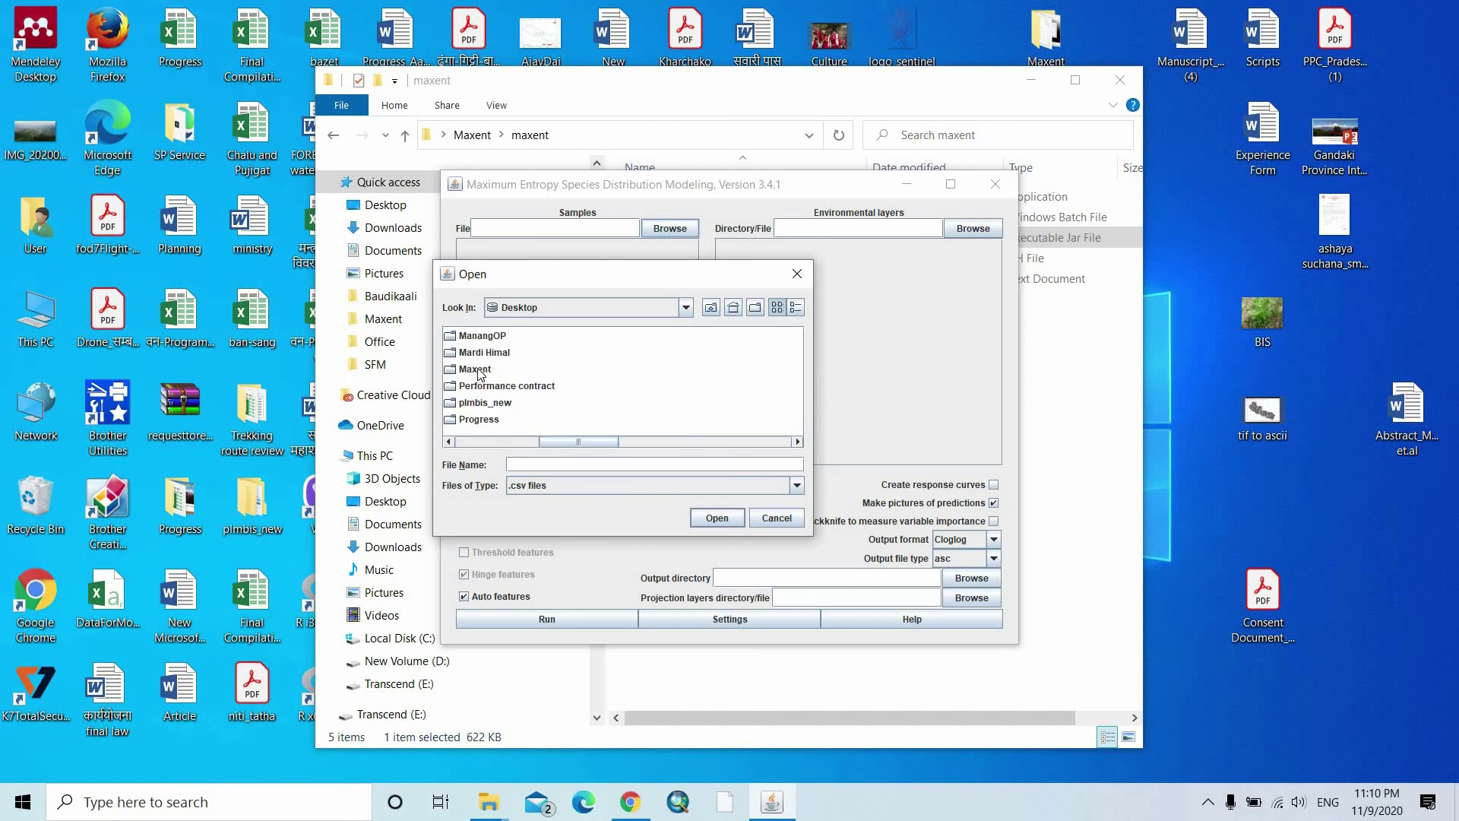
{"action": "left_click", "coordinate": [481, 370]}
{"action": "double_click", "coordinate": [480, 370]}
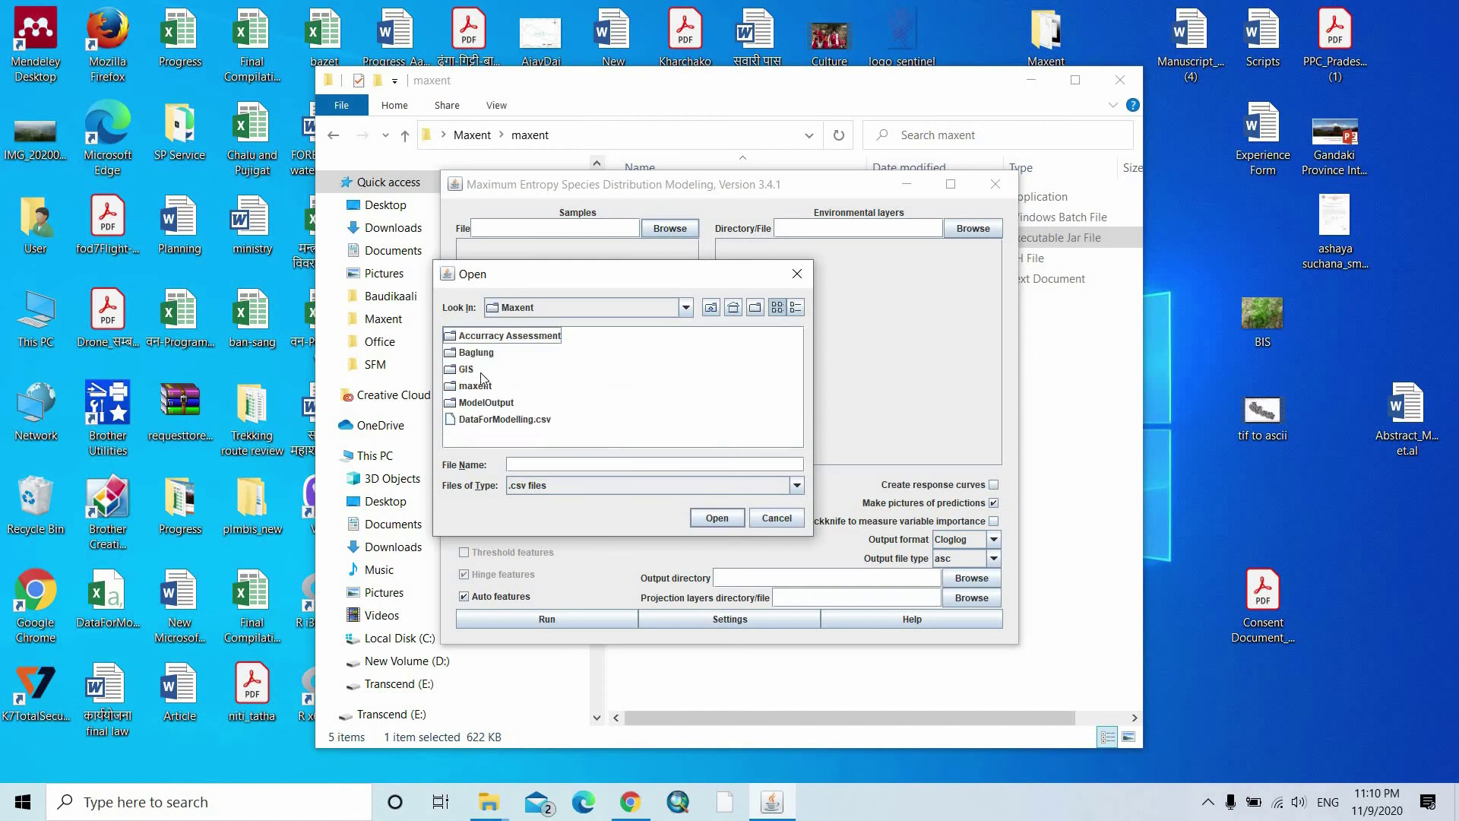
{"action": "left_click", "coordinate": [494, 421]}
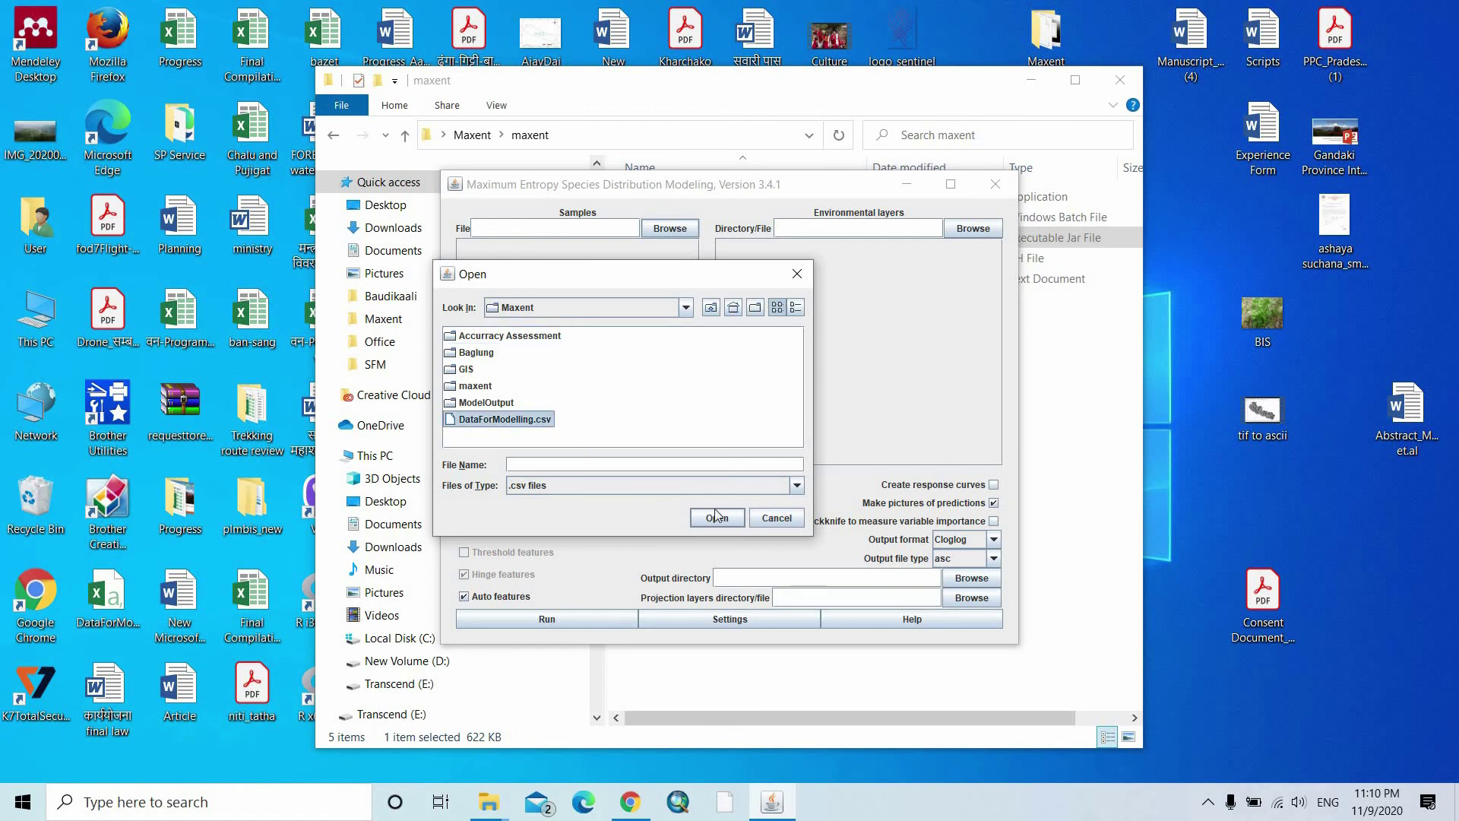
{"action": "left_click", "coordinate": [716, 516]}
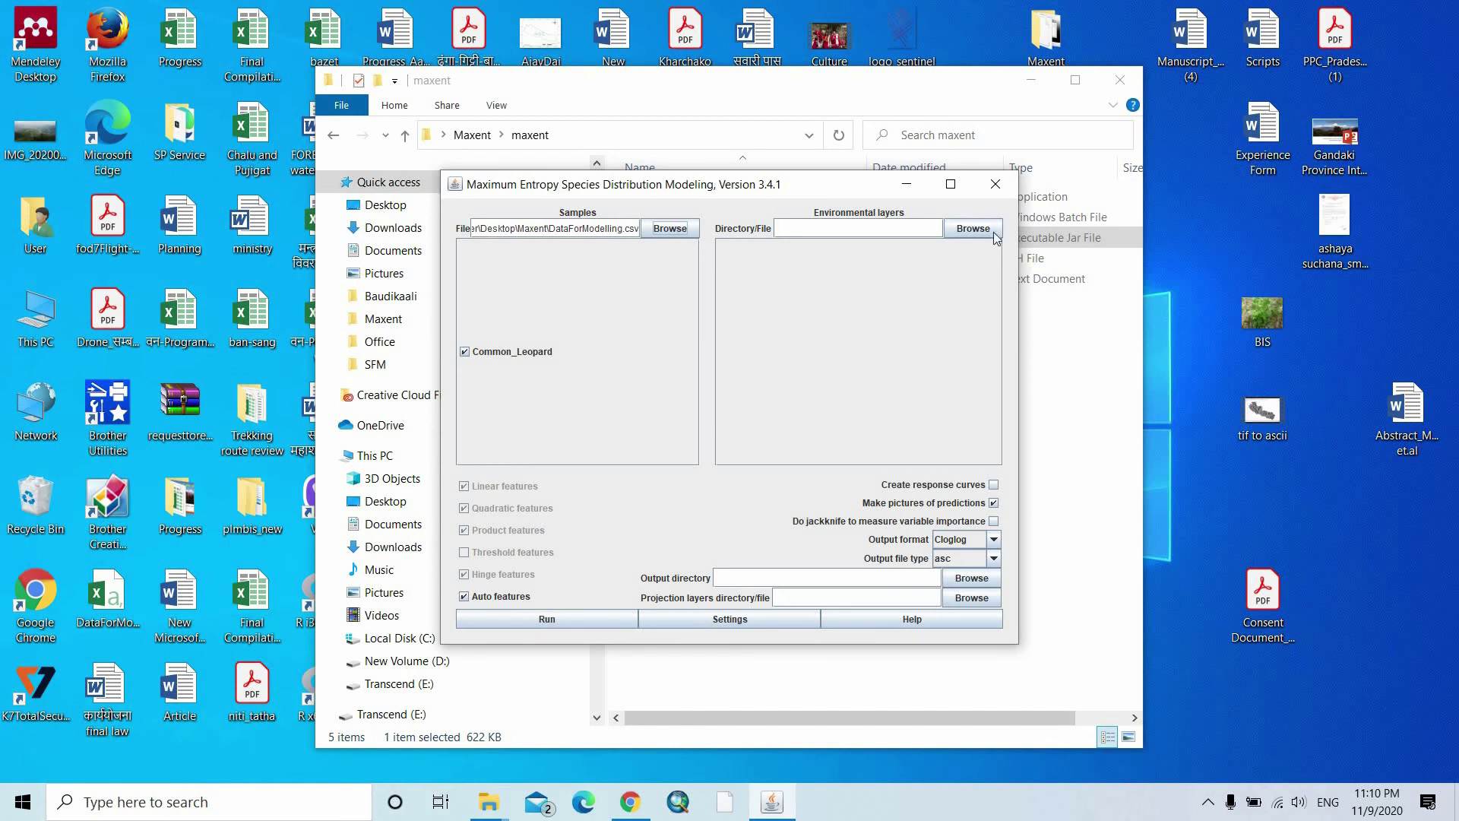
Point the environmental layers to the ASCII folder inside Baglung
{"action": "left_click", "coordinate": [968, 232]}
{"action": "left_click", "coordinate": [972, 228]}
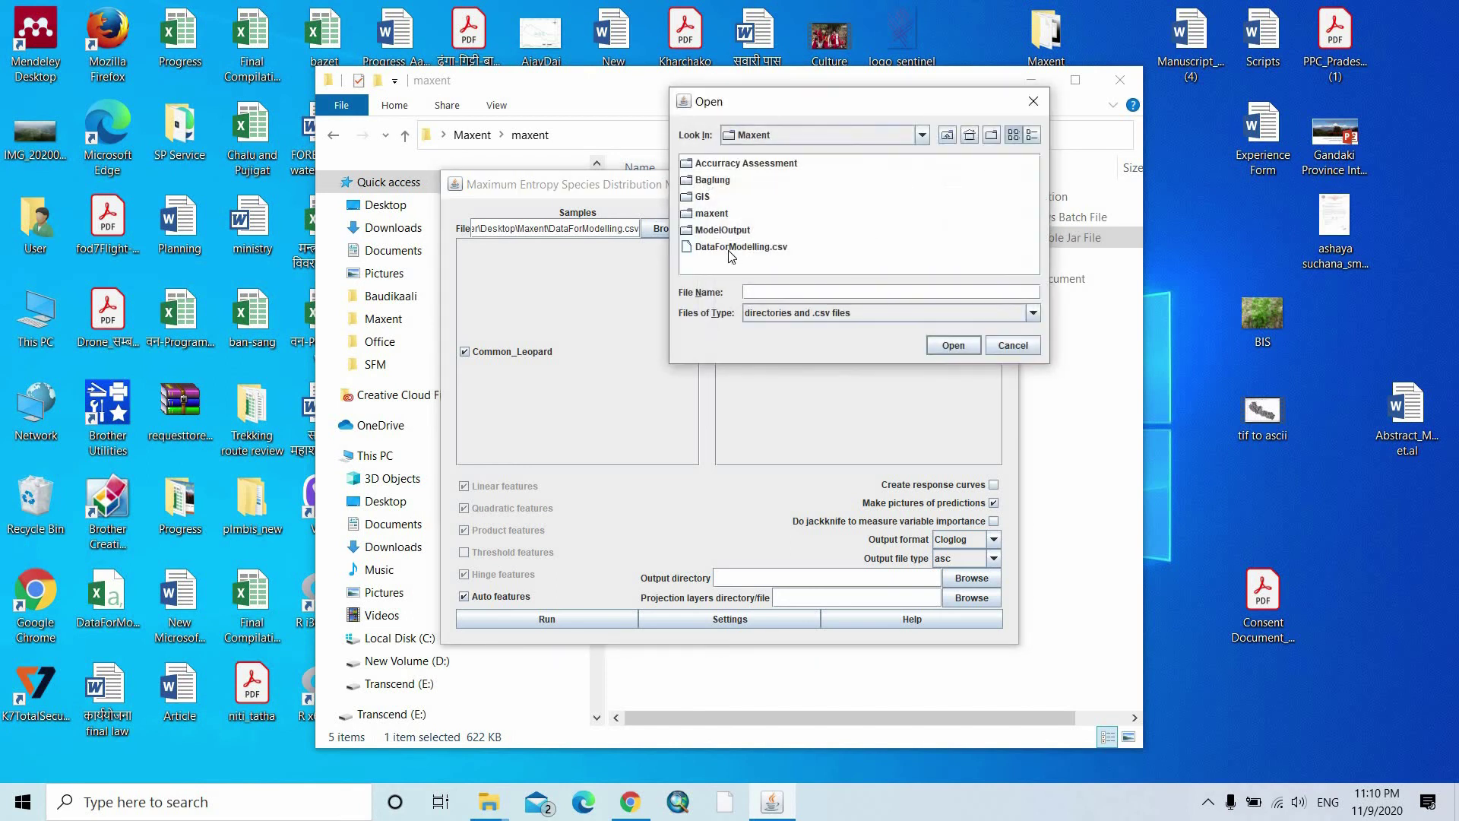
{"action": "double_click", "coordinate": [690, 180]}
{"action": "left_click", "coordinate": [706, 162]}
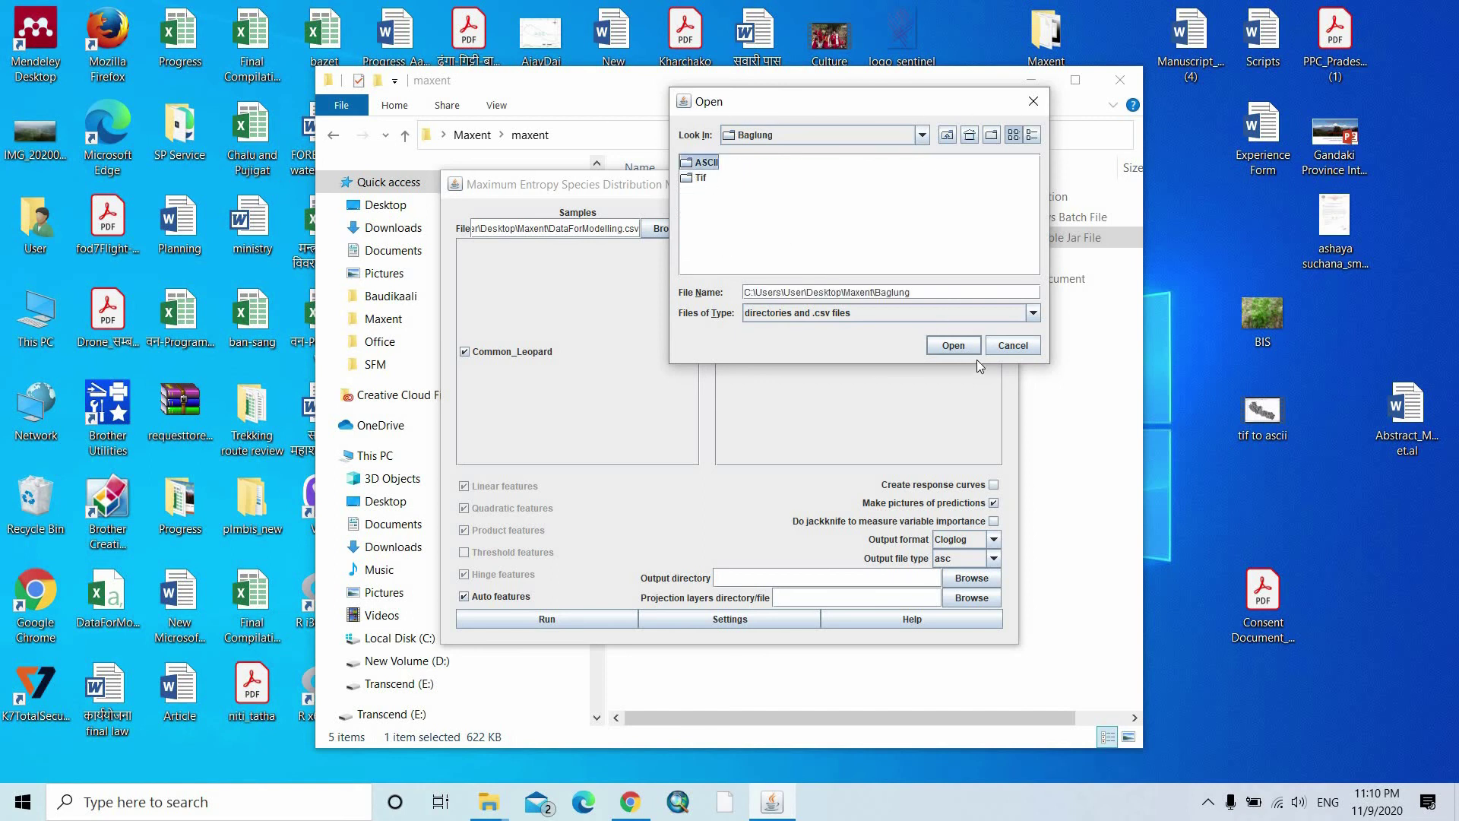
{"action": "left_click", "coordinate": [954, 345]}
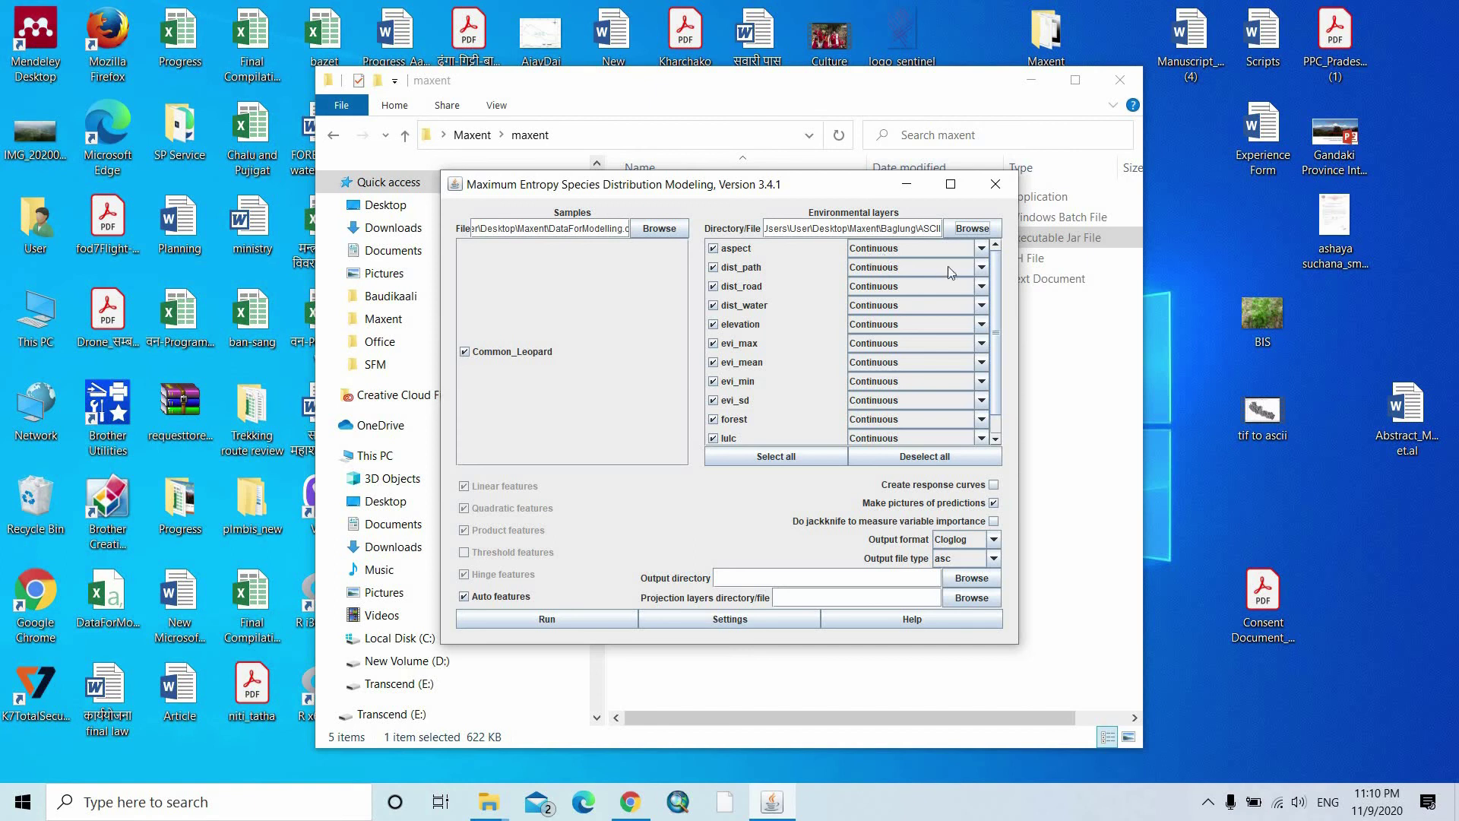
Set the lulc layer's type to Categorical
{"action": "left_click_drag", "start_coordinate": [998, 308], "coordinate": [995, 375]}
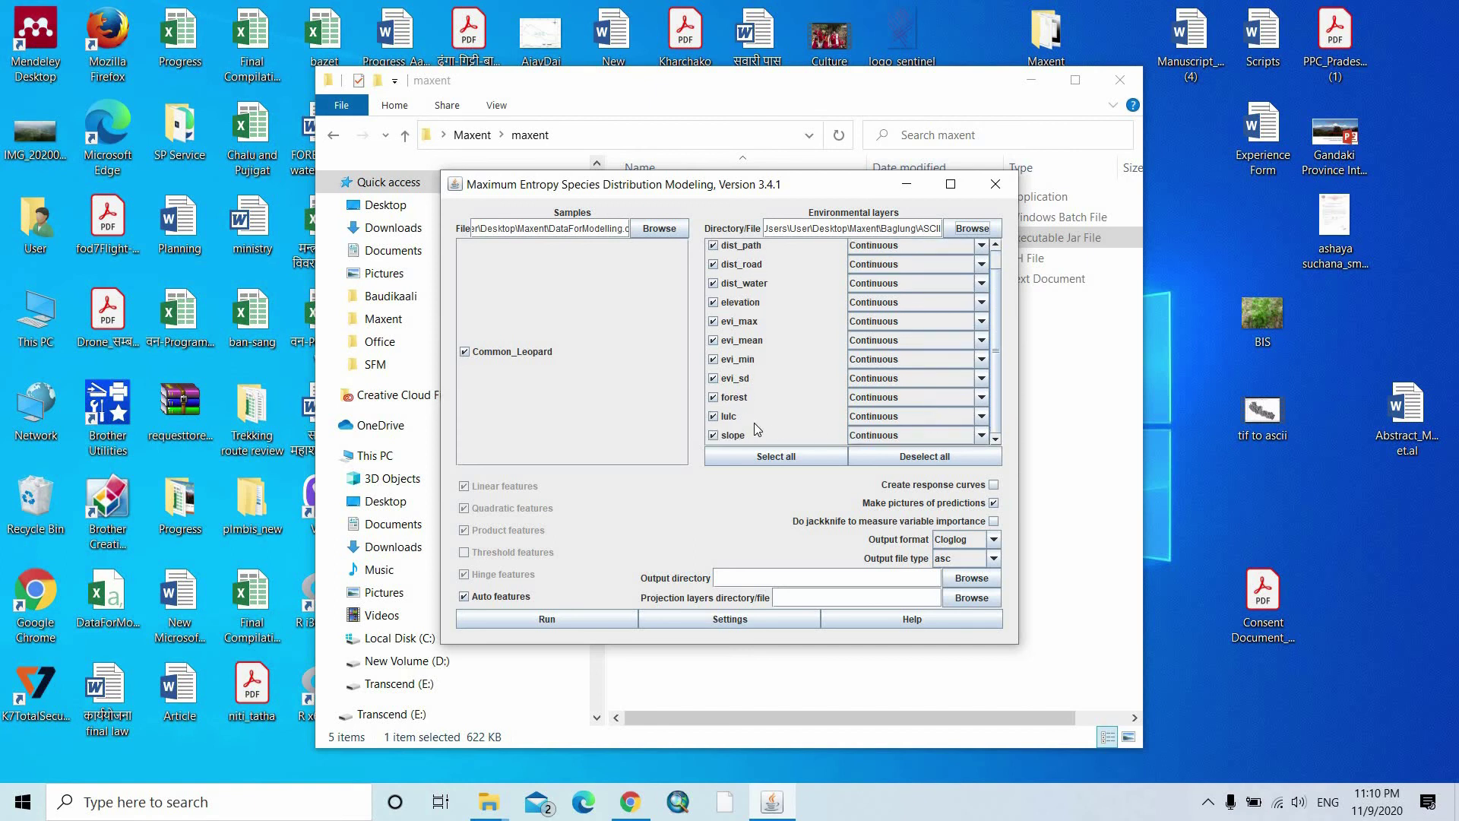
{"action": "left_click", "coordinate": [981, 416]}
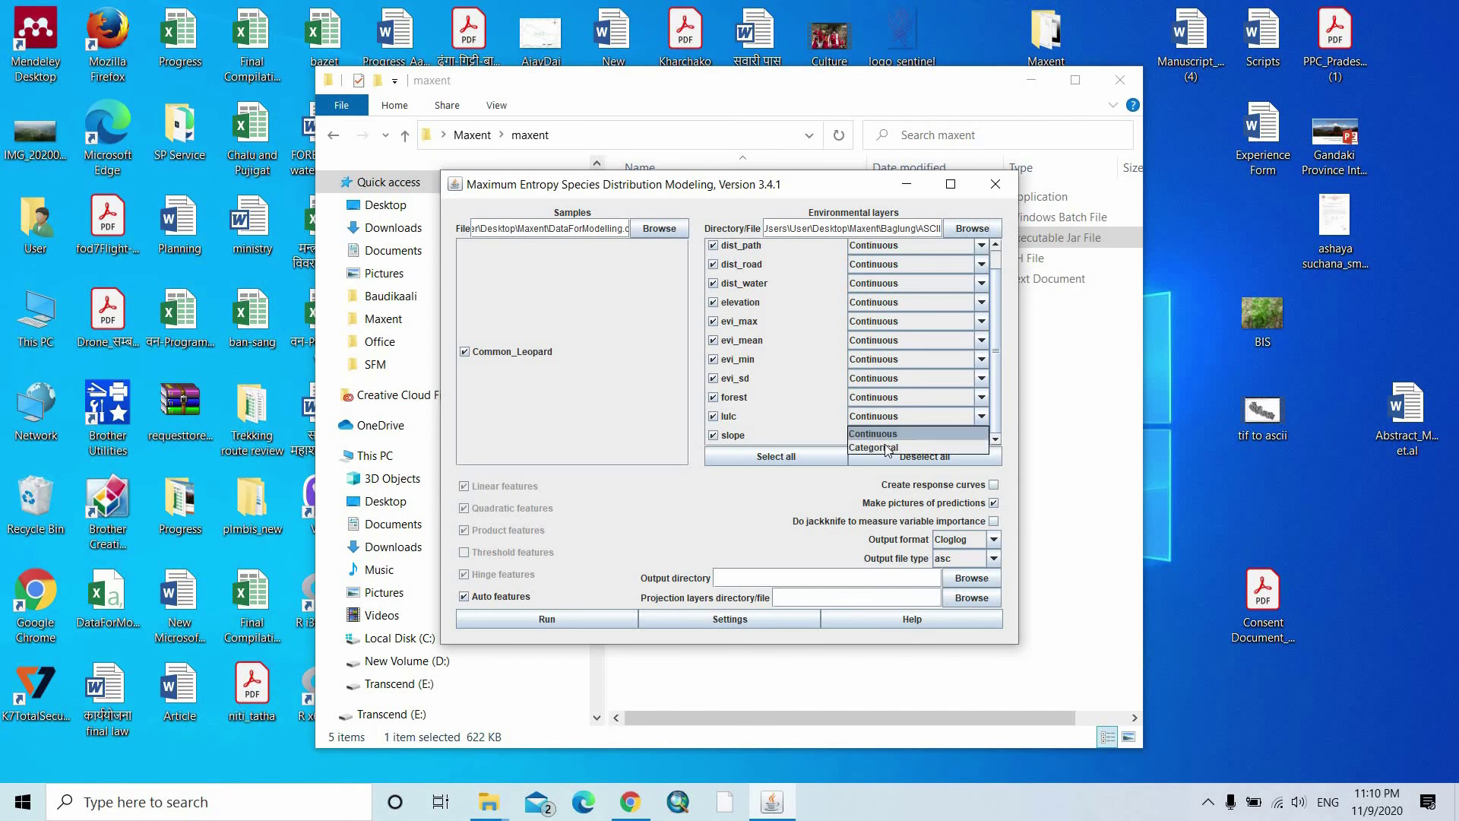
{"action": "left_click", "coordinate": [883, 449]}
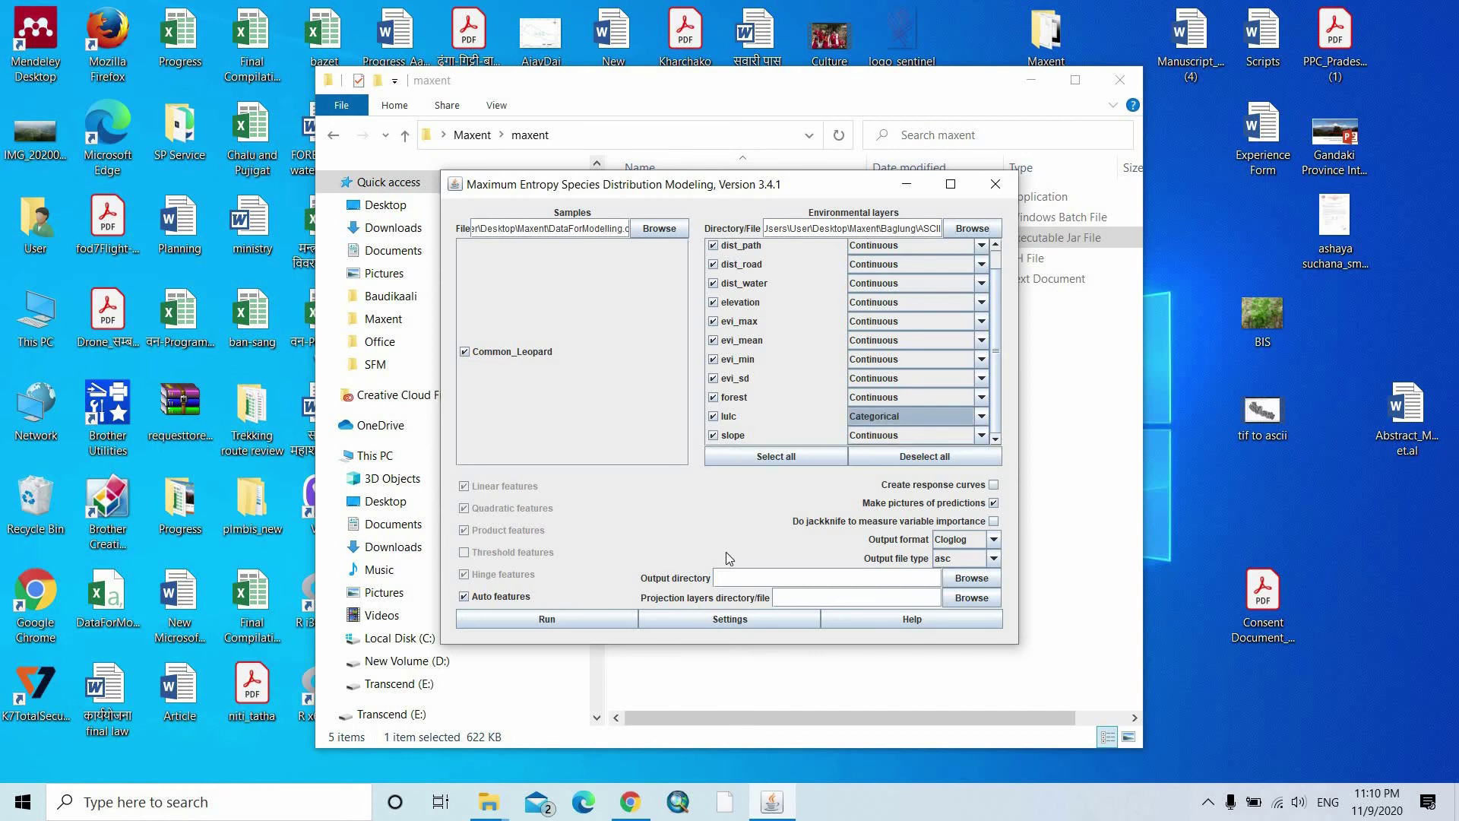
Enable response curves and jackknife, and set the output format to Logistic
{"action": "left_click", "coordinate": [994, 486]}
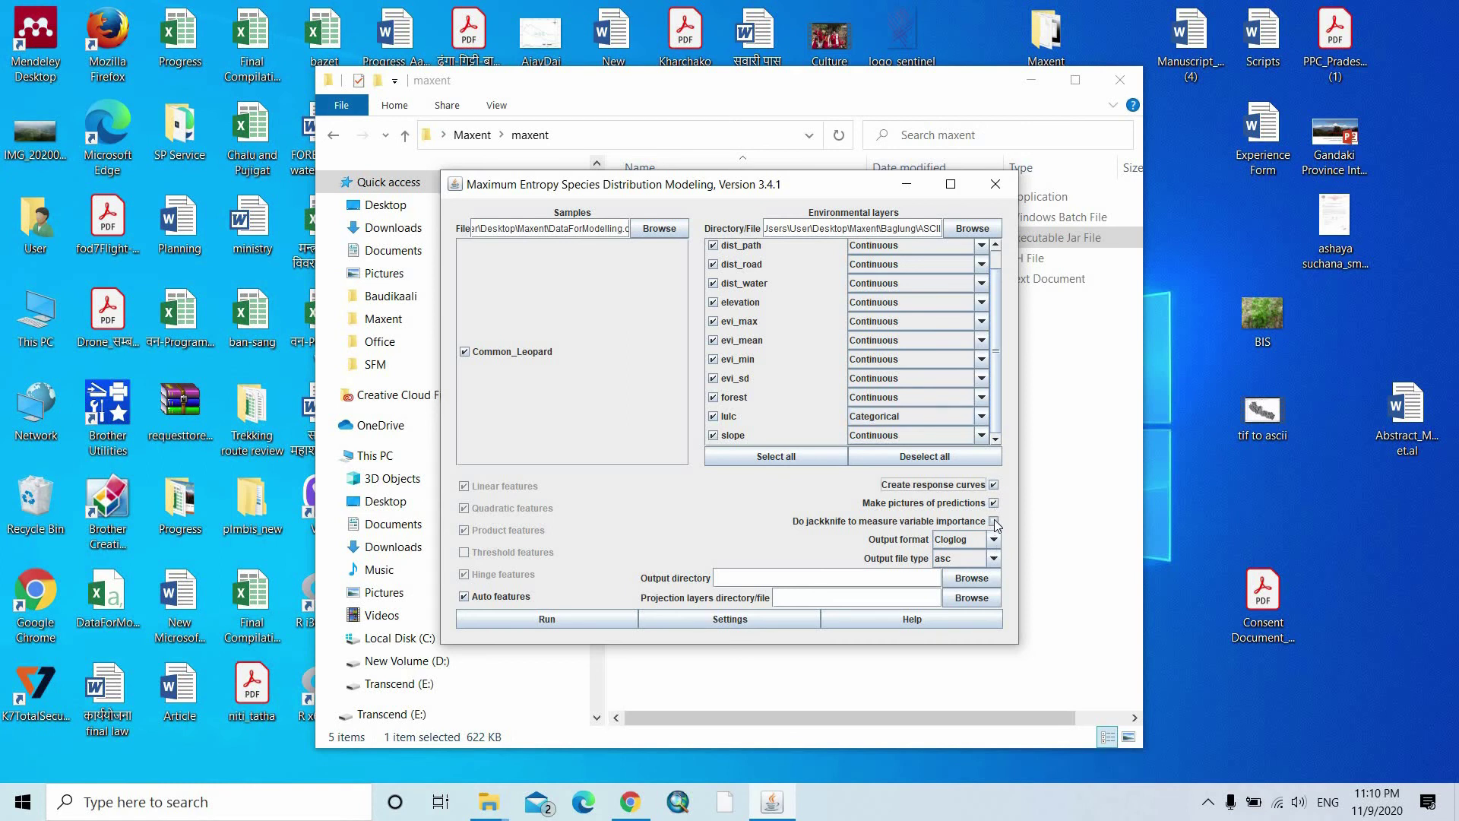
{"action": "left_click", "coordinate": [994, 522]}
{"action": "left_click", "coordinate": [994, 539]}
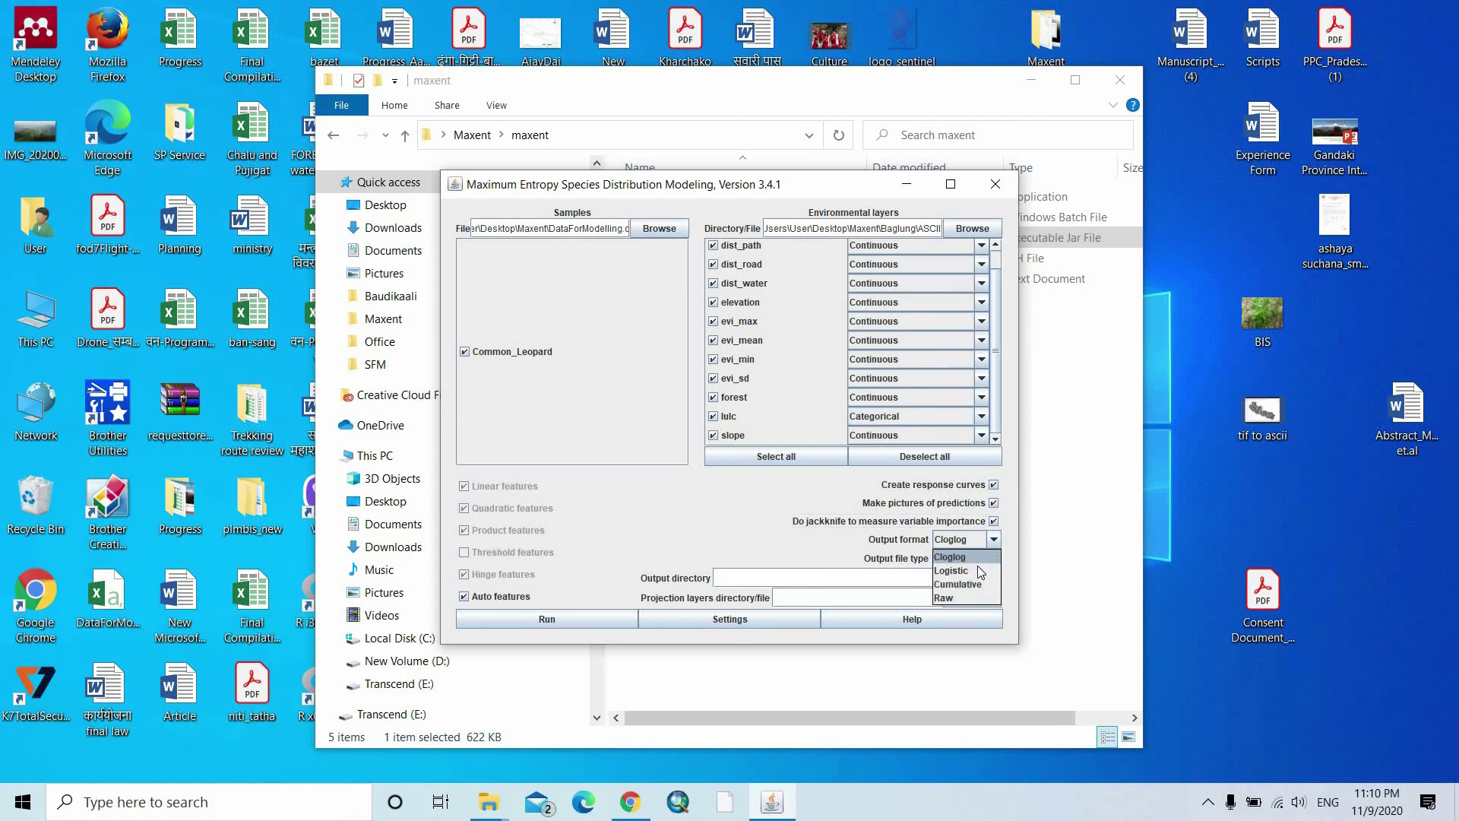
{"action": "left_click", "coordinate": [977, 569]}
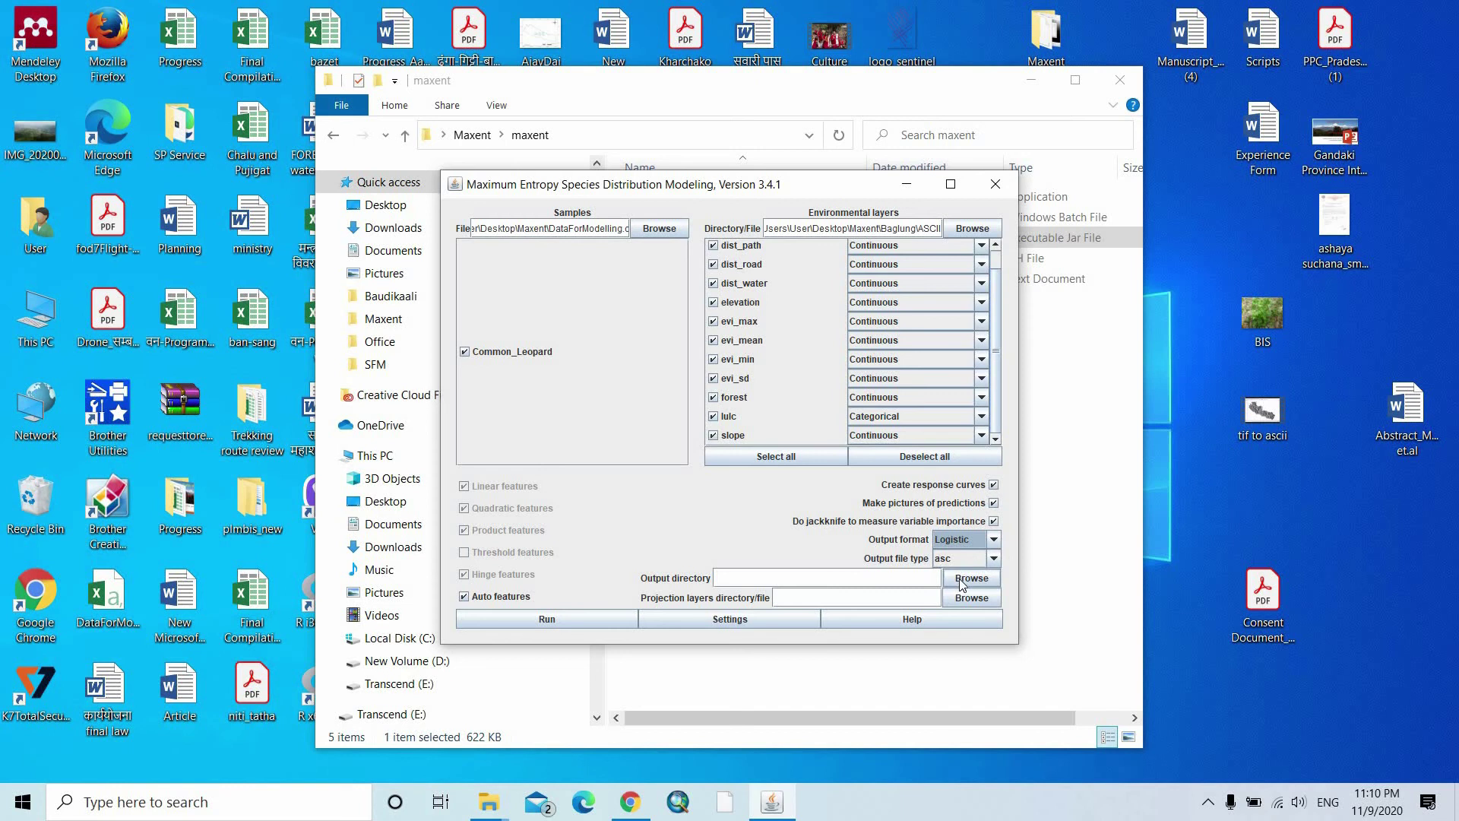
Set the output directory to the Maxent\ModelOutput folder
{"action": "left_click", "coordinate": [961, 583]}
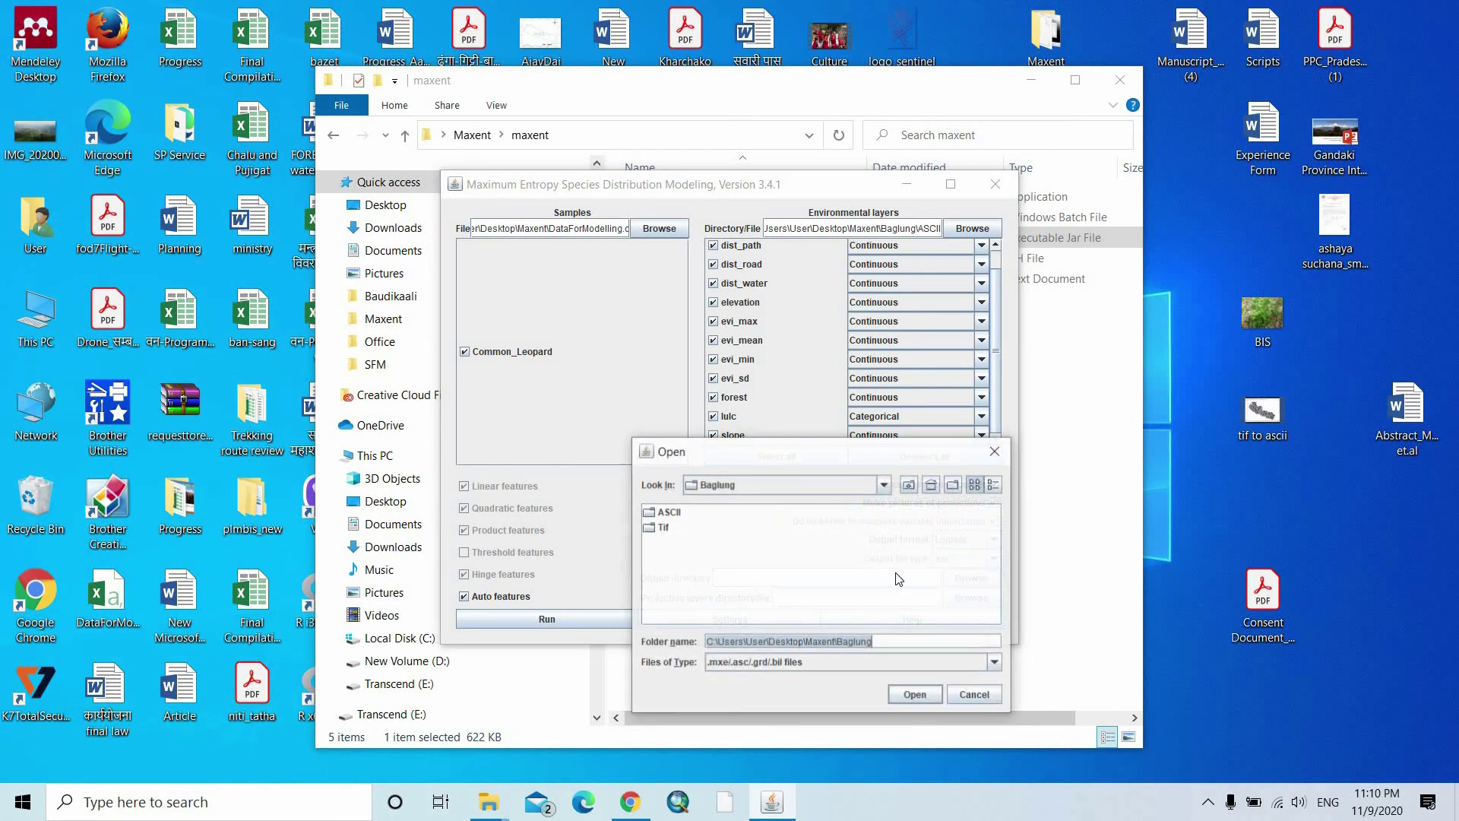
{"action": "left_click", "coordinate": [909, 484]}
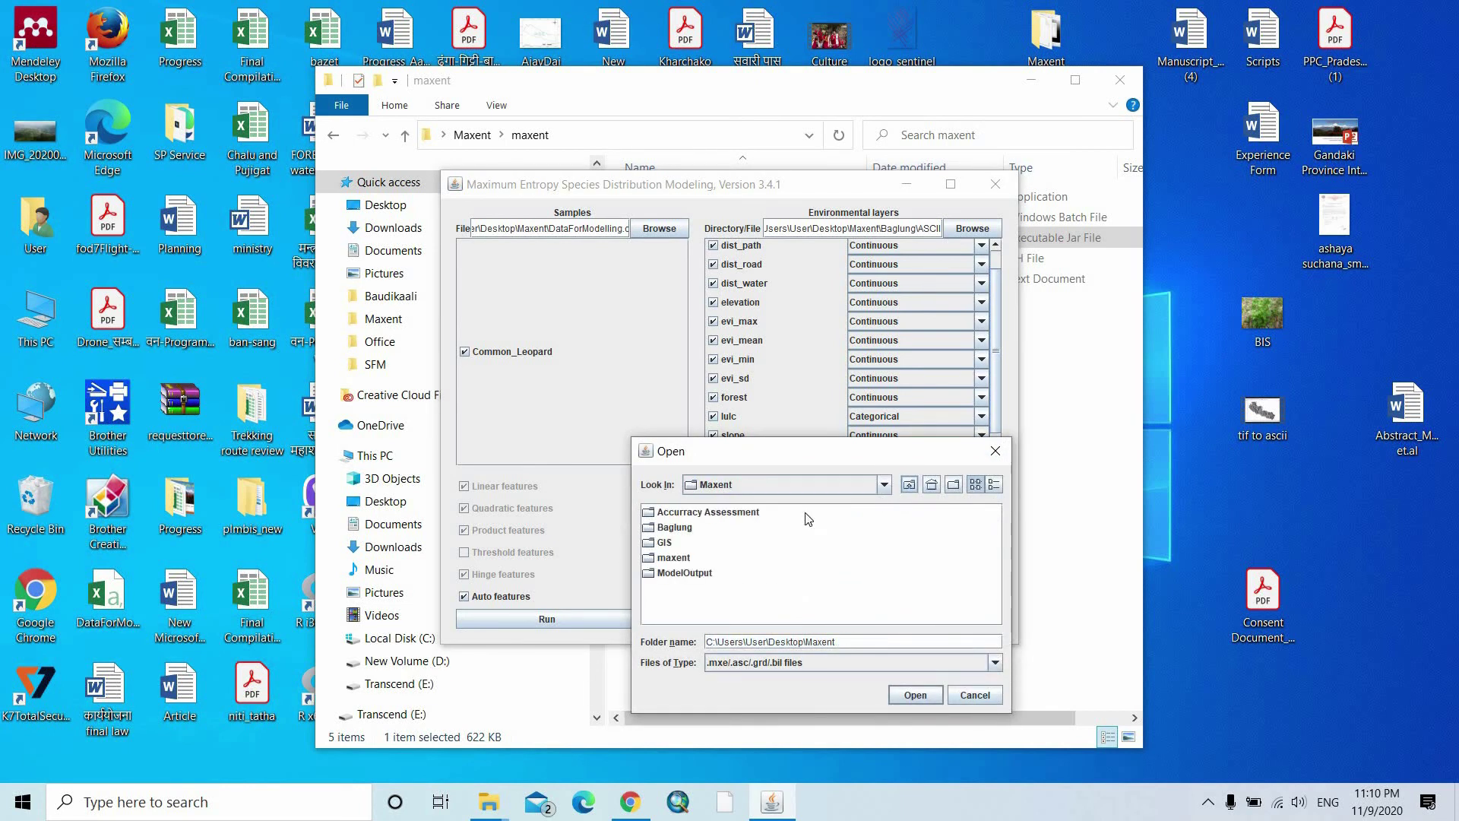
{"action": "left_click", "coordinate": [684, 576]}
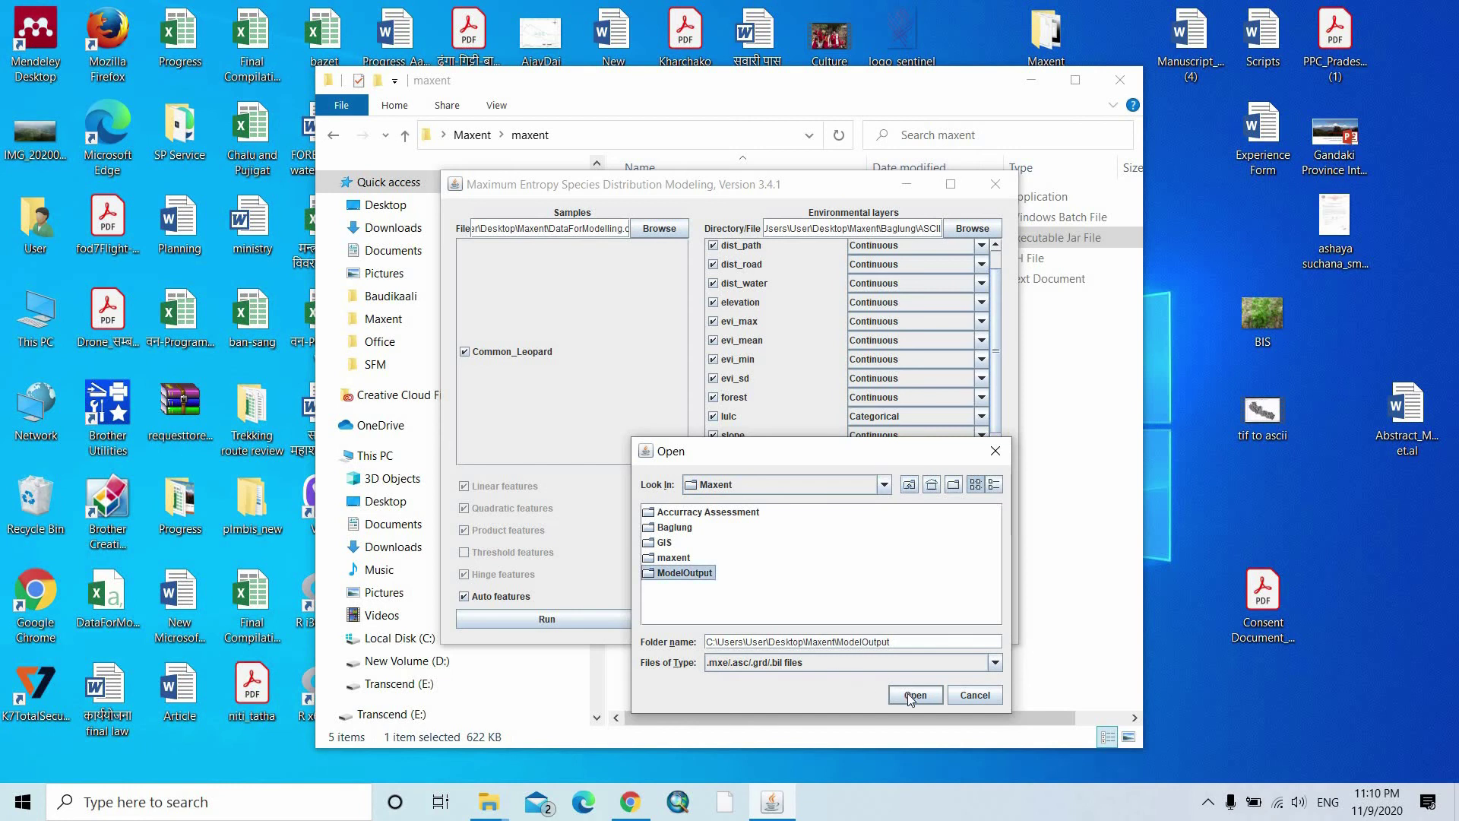
{"action": "left_click", "coordinate": [913, 696]}
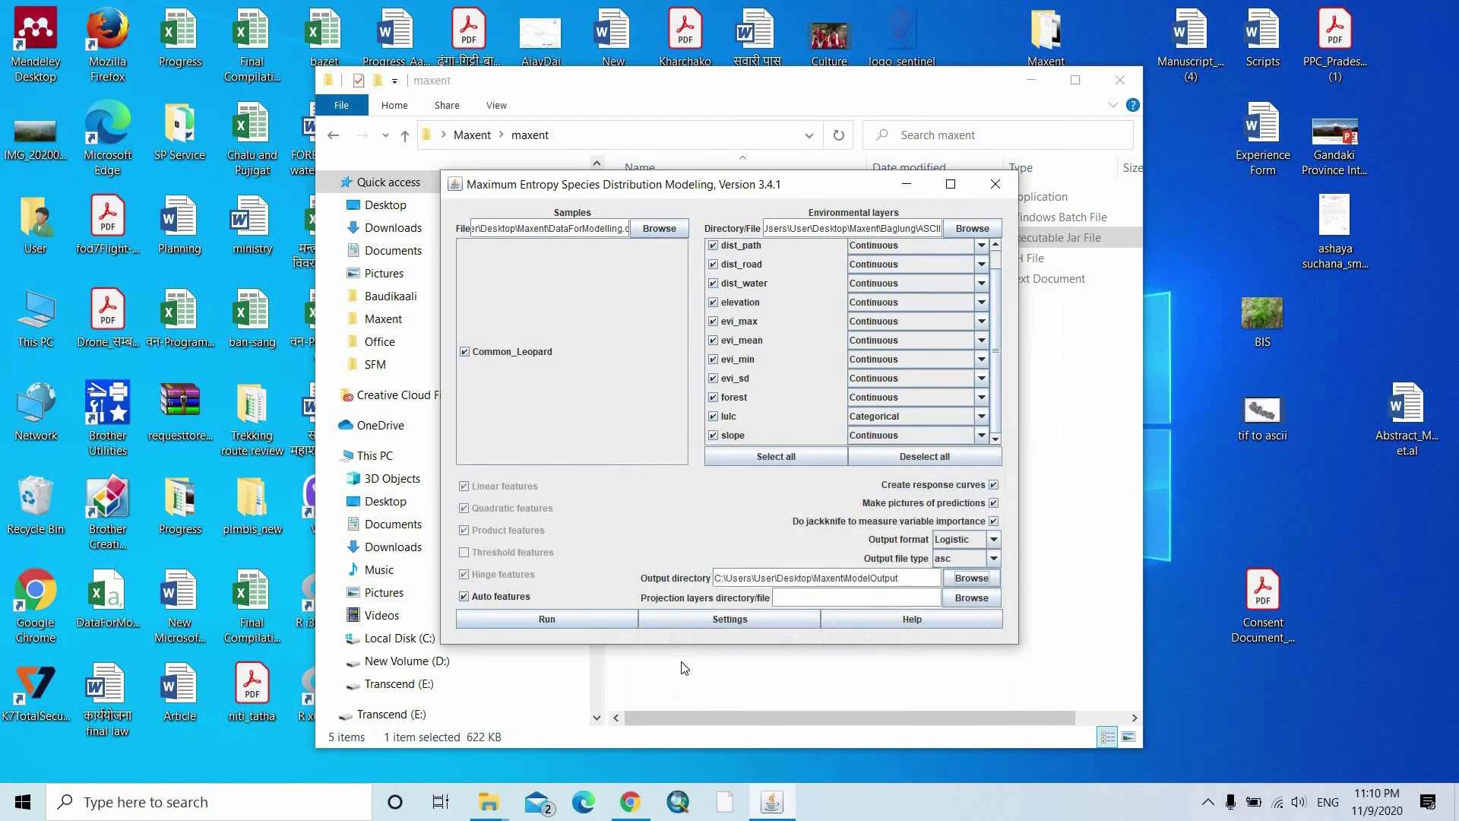
{"action": "left_click", "coordinate": [703, 619]}
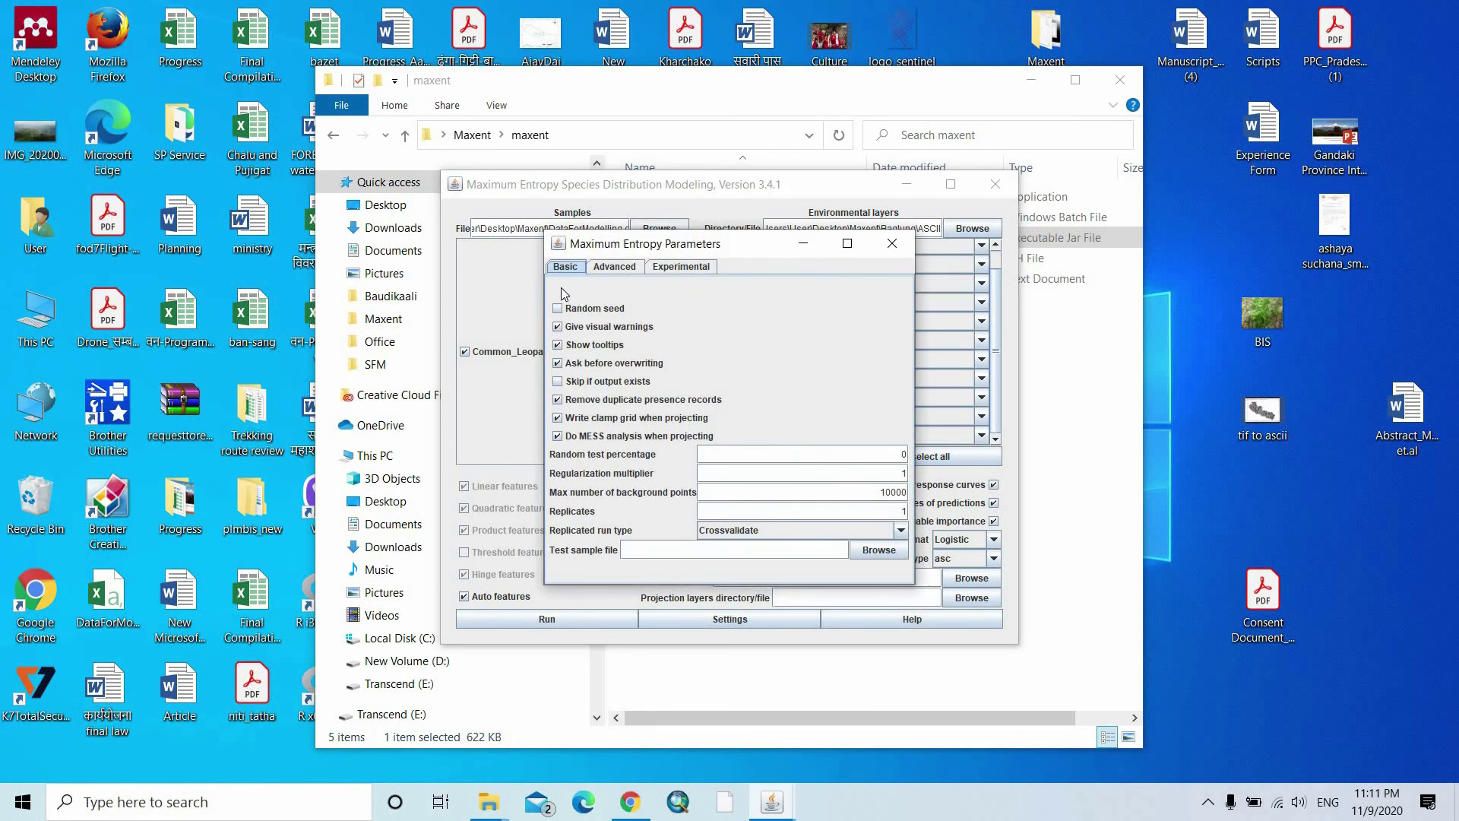
Turn on random seed and turn off MESS analysis and clamp grid writing
{"action": "left_click", "coordinate": [557, 308]}
{"action": "left_click", "coordinate": [558, 437]}
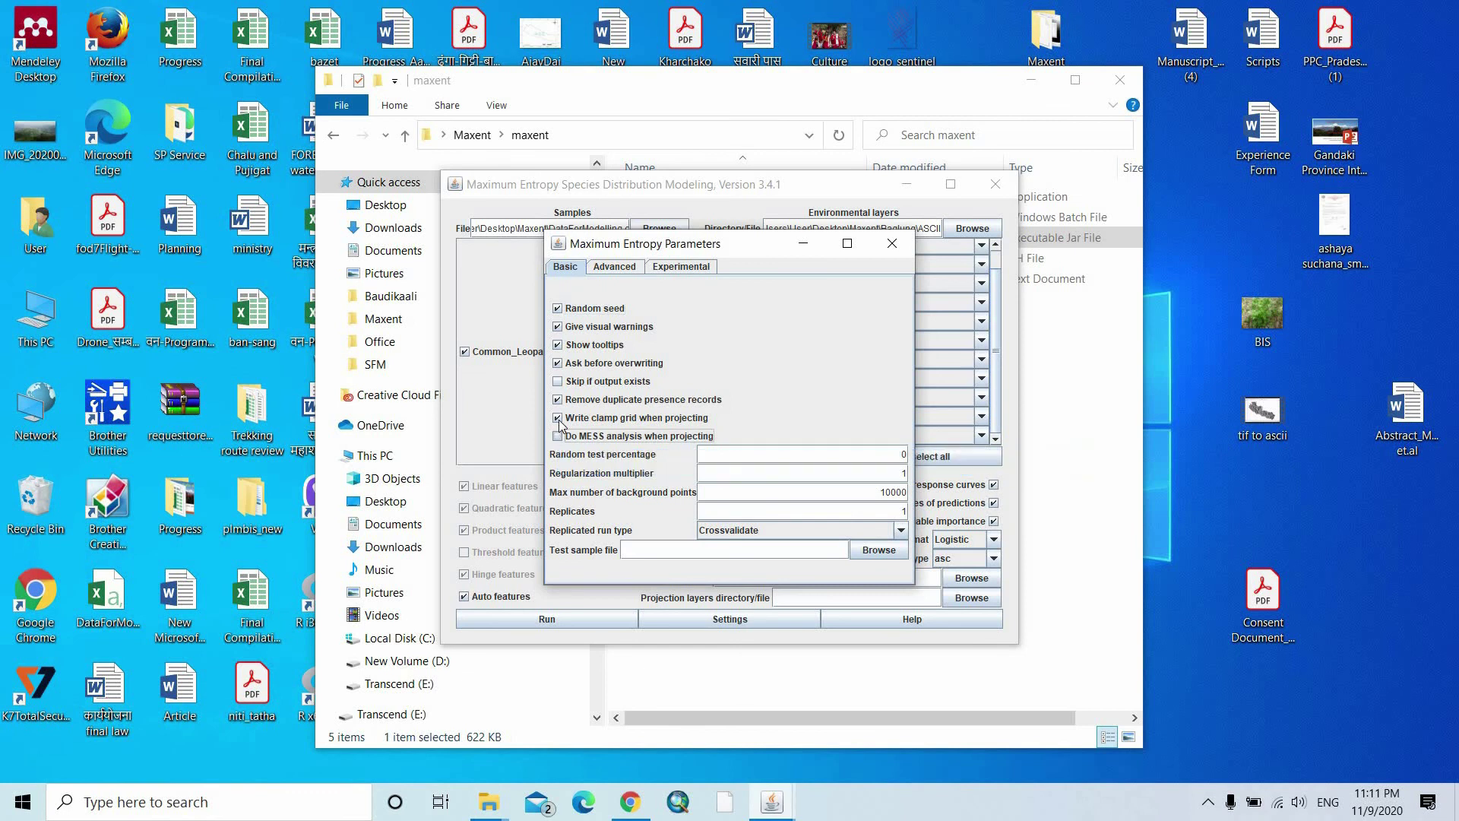
{"action": "left_click", "coordinate": [559, 419]}
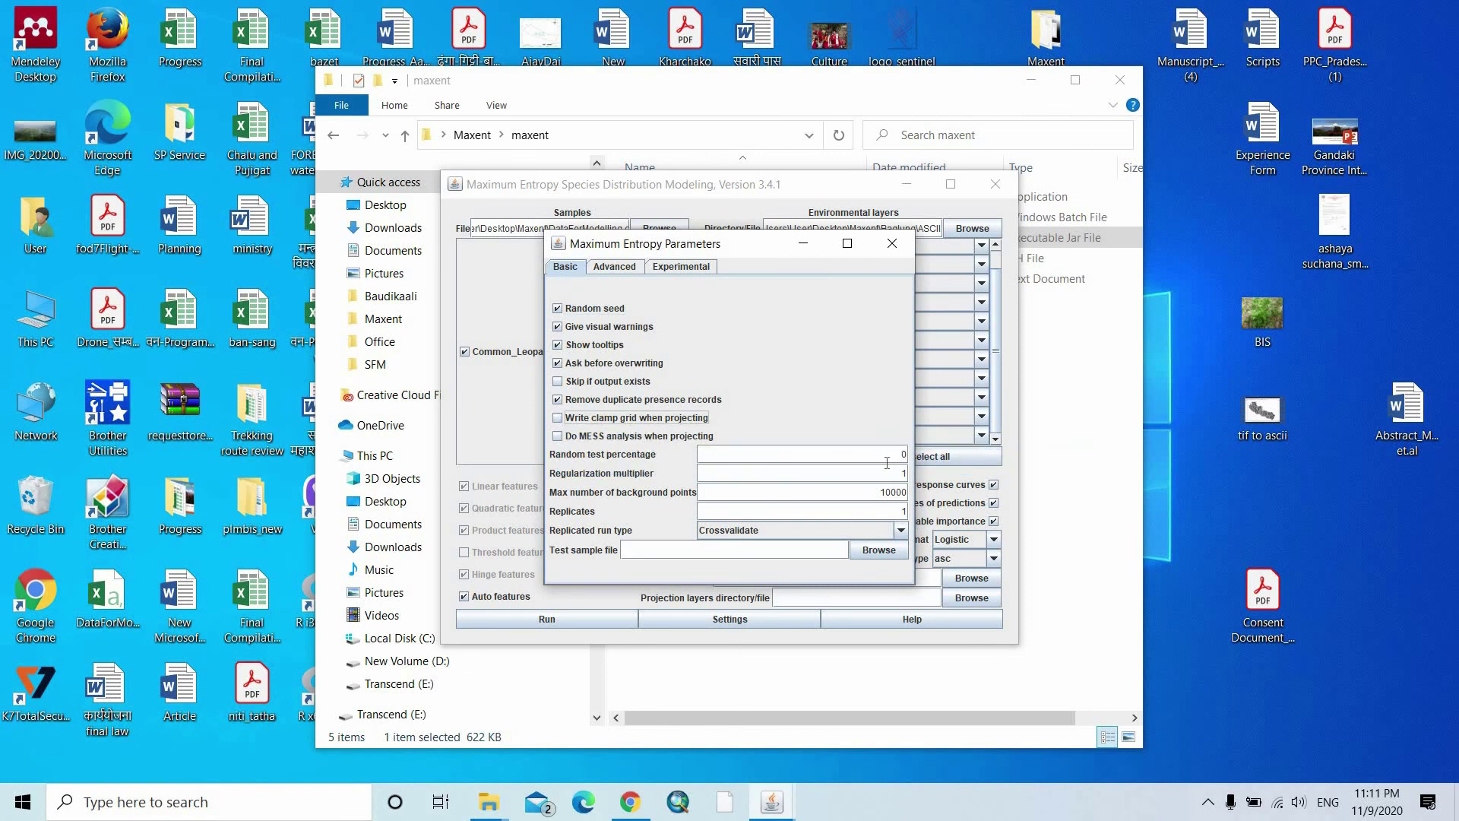
Set random test percentage 30, 1000 background points, and 10 Subsample replicates
{"action": "left_click", "coordinate": [869, 478]}
{"action": "type", "text": "3"}
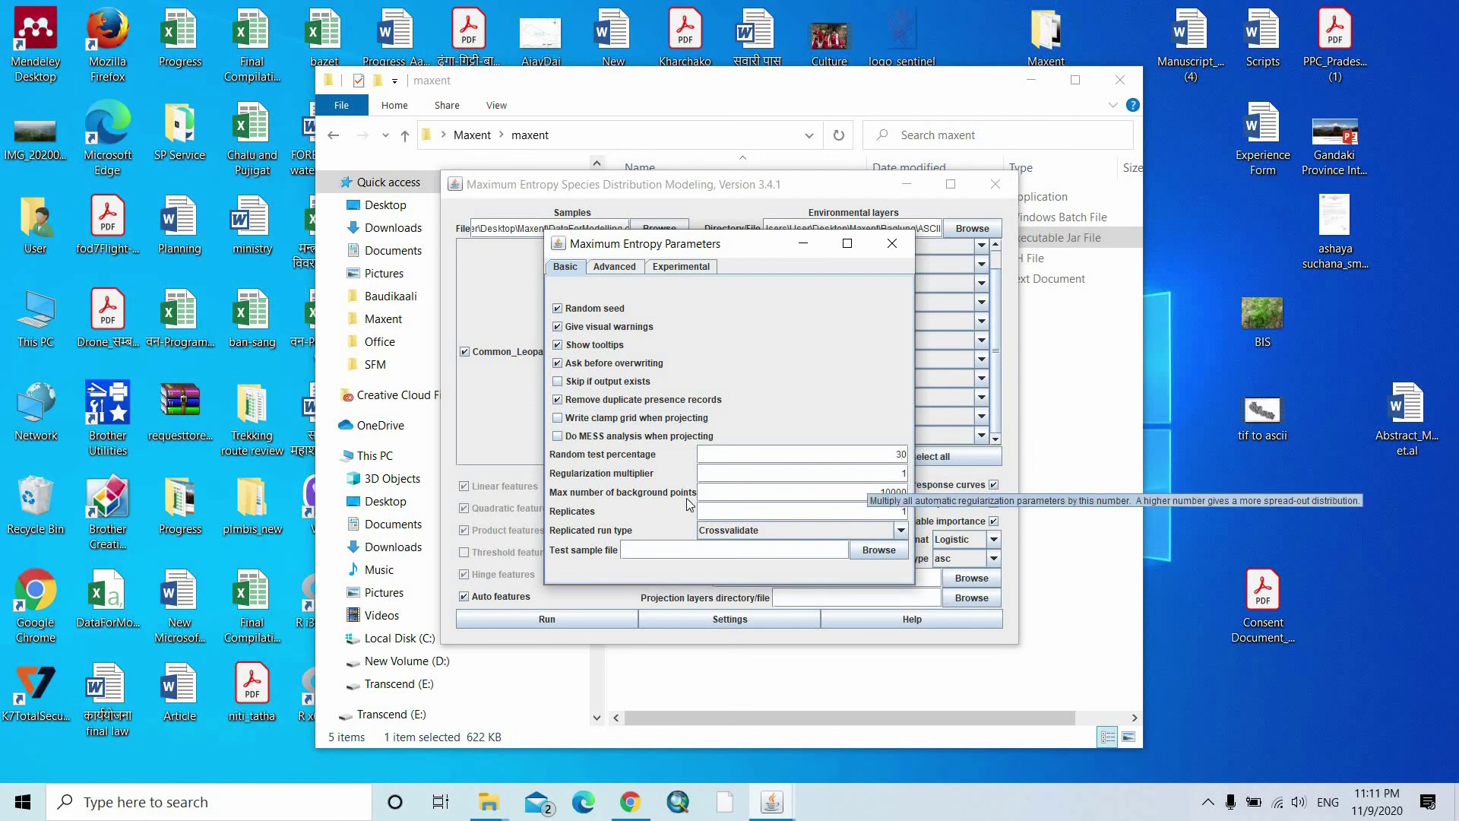
{"action": "left_click", "coordinate": [895, 490]}
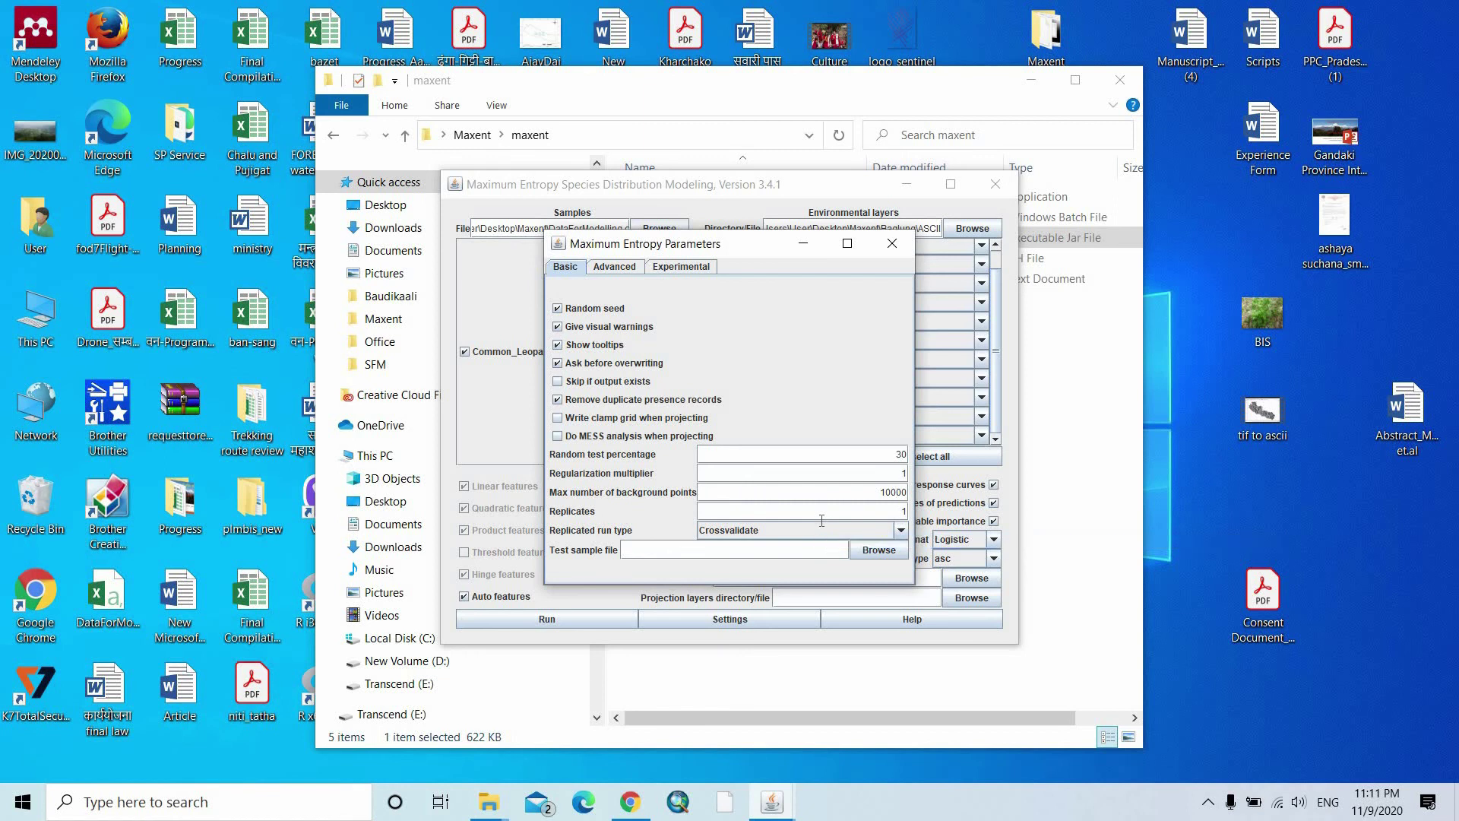
{"action": "key", "text": "BackSpace"}
{"action": "type", "text": "0"}
{"action": "left_click", "coordinate": [900, 529]}
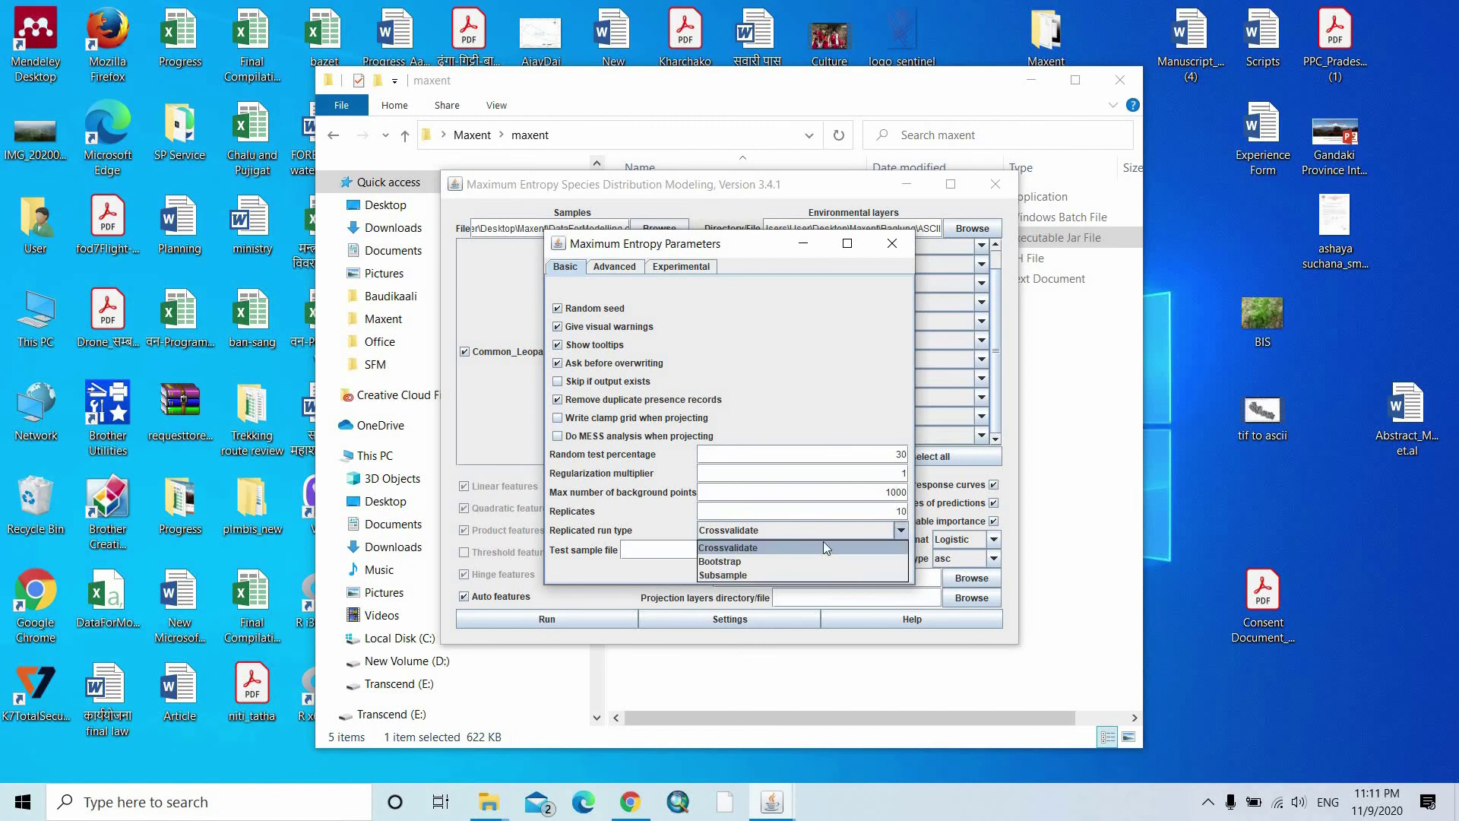
{"action": "left_click", "coordinate": [734, 575]}
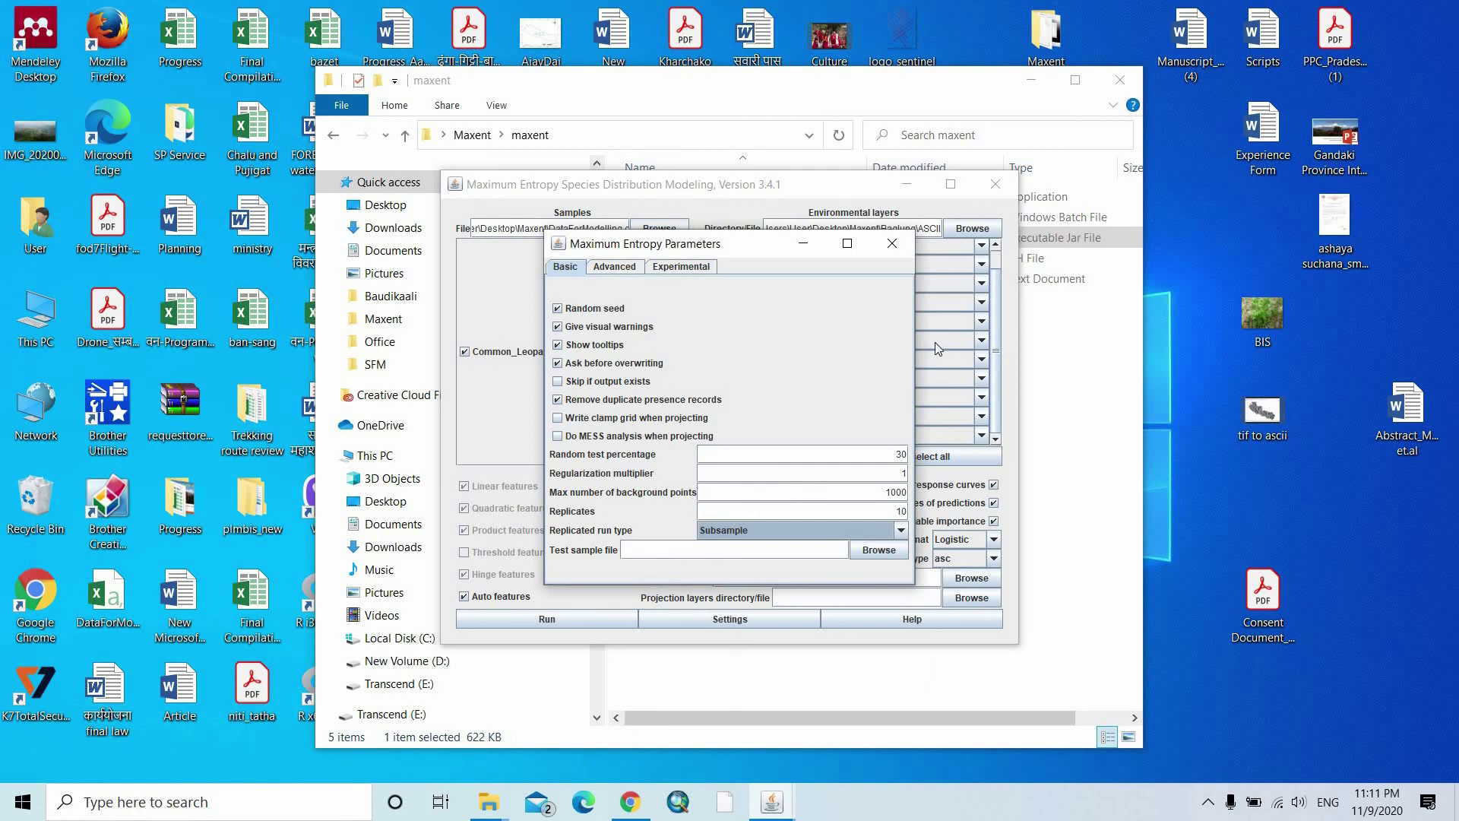
{"action": "left_click", "coordinate": [626, 266]}
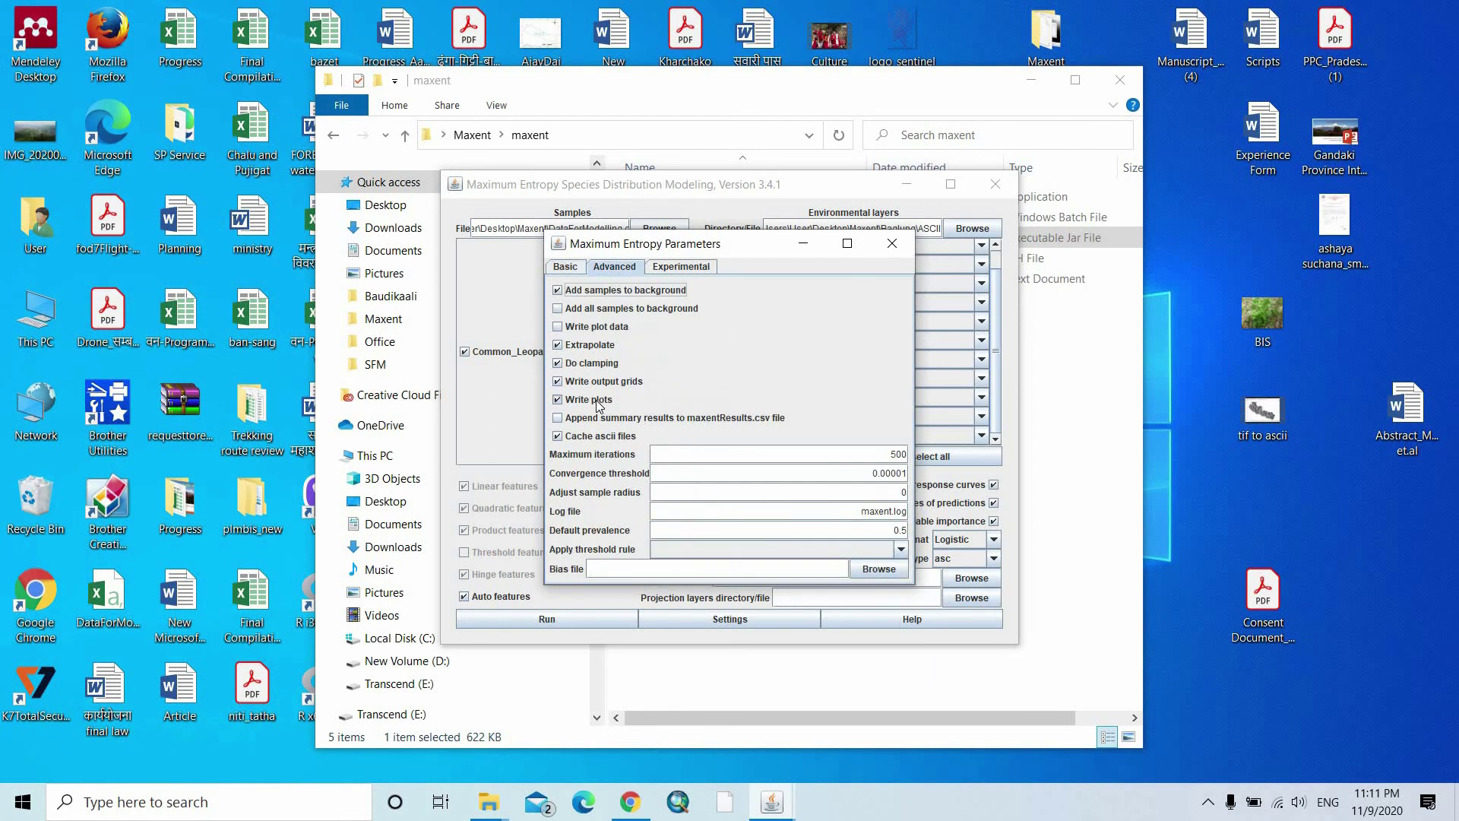
Turn off clamping and extrapolation, write plot data, and cap maximum iterations at 1000
{"action": "left_click", "coordinate": [559, 363]}
{"action": "left_click", "coordinate": [558, 344]}
{"action": "left_click", "coordinate": [558, 327]}
{"action": "left_click_drag", "start_coordinate": [893, 454], "coordinate": [940, 457]}
{"action": "type", "text": "1000"}
{"action": "left_click", "coordinate": [671, 270]}
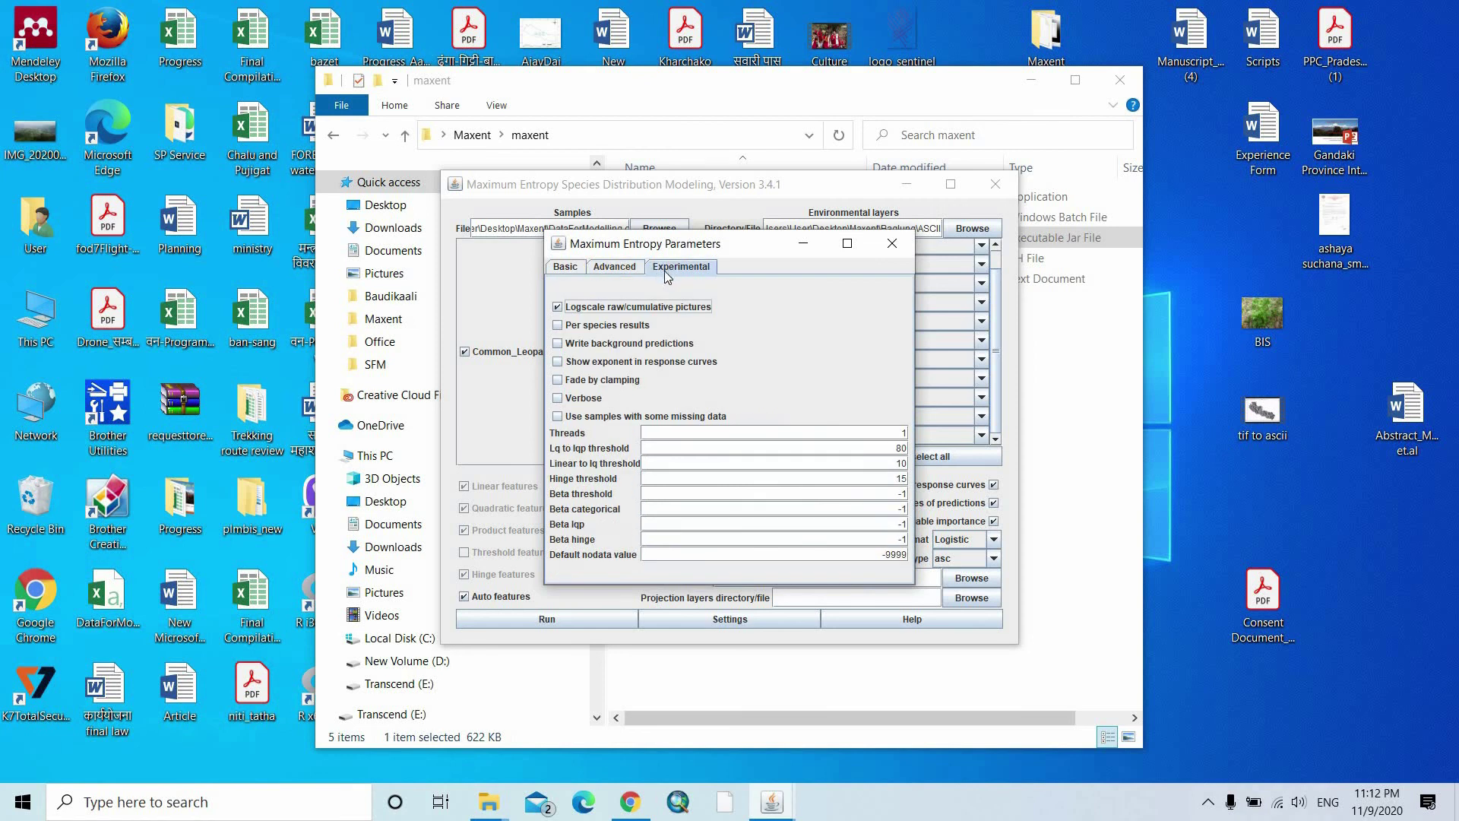
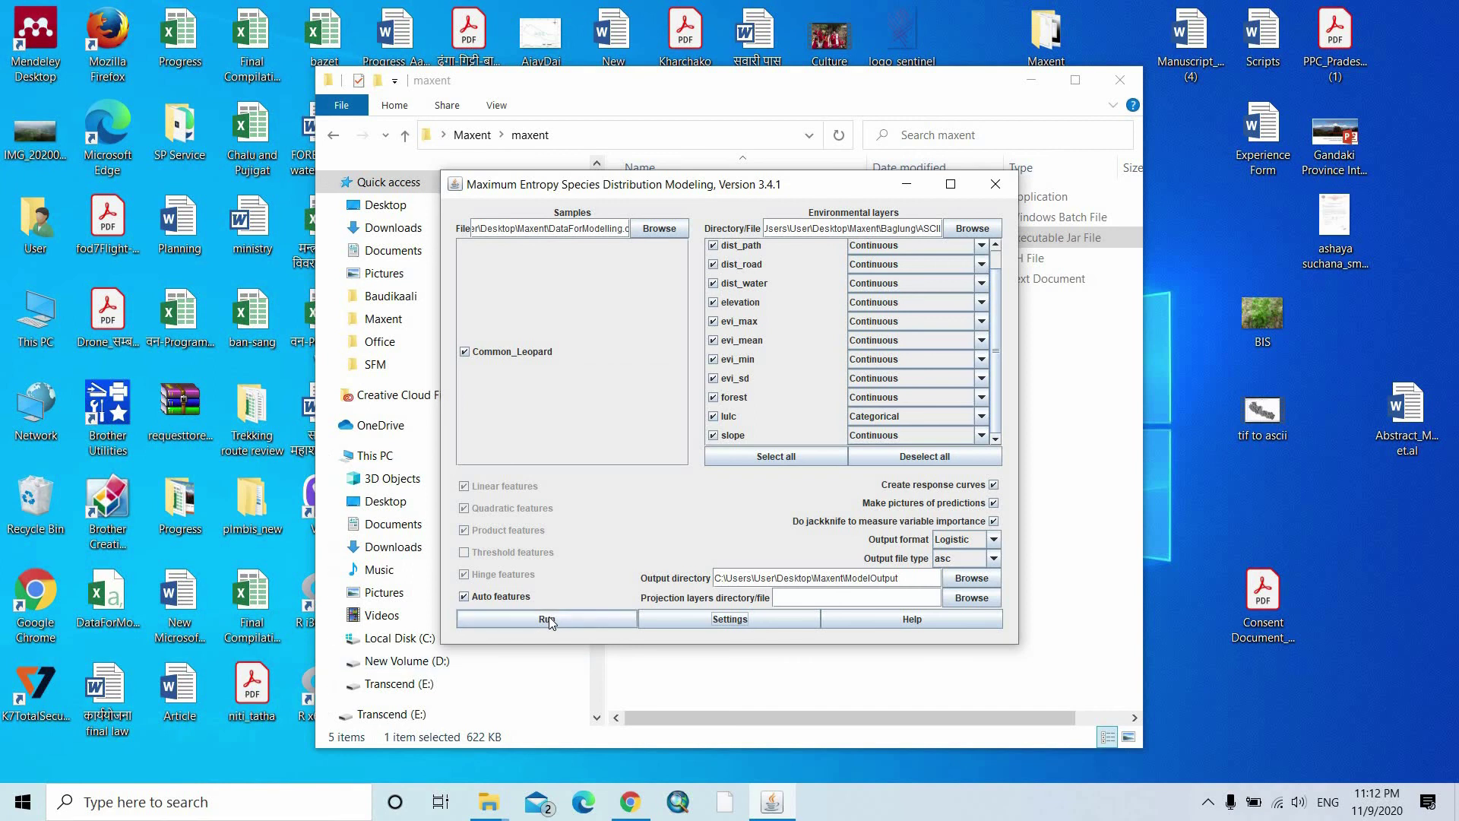
Run the Maxent model for Common_Leopard with the chosen environmental layers and asc logistic outputs
{"action": "left_click", "coordinate": [548, 617]}
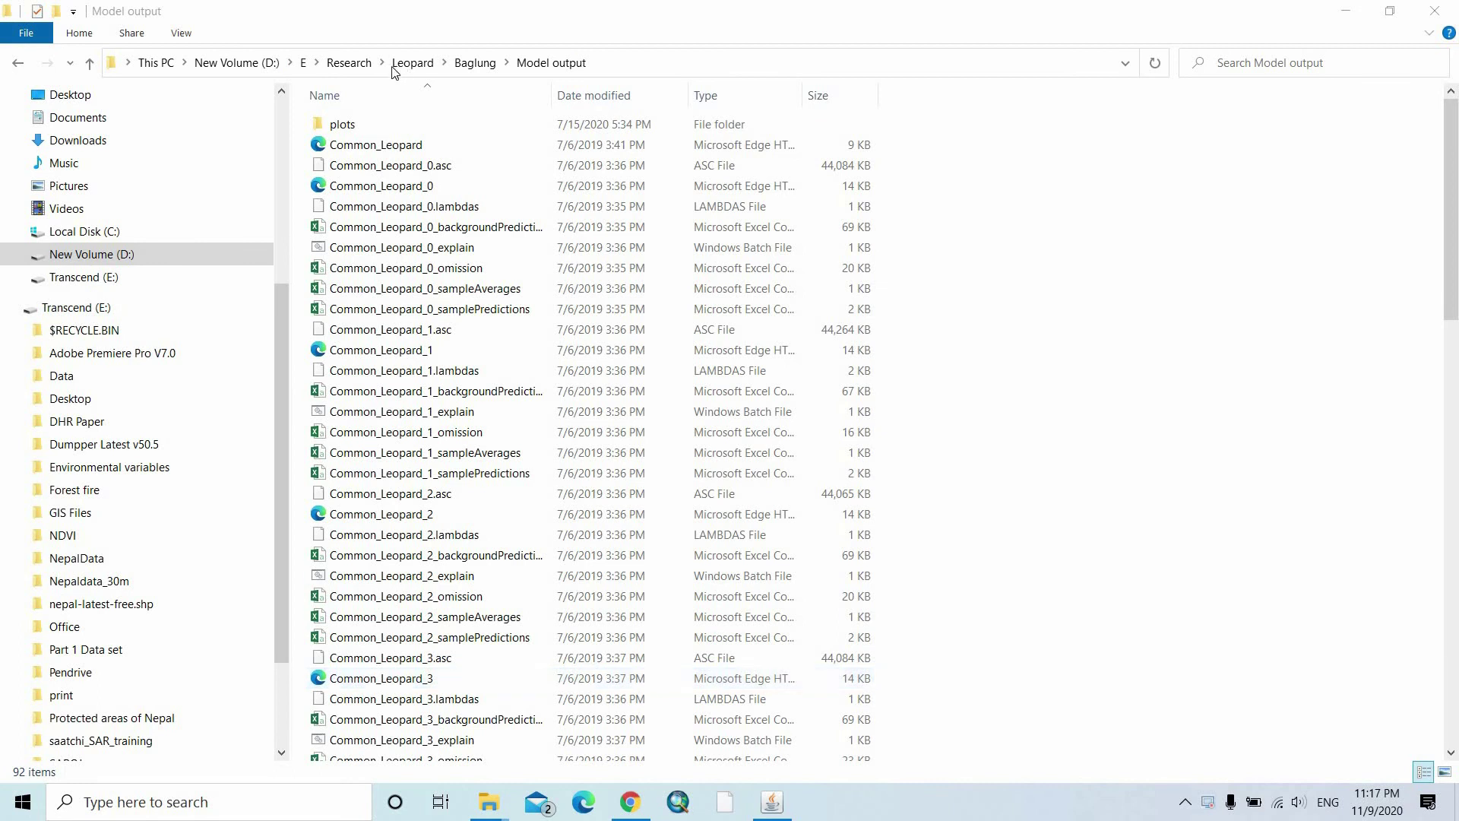
Review the Common_Leopard.html report full-screen in Edge, then open replicate model 0's page
{"action": "left_click", "coordinate": [360, 146]}
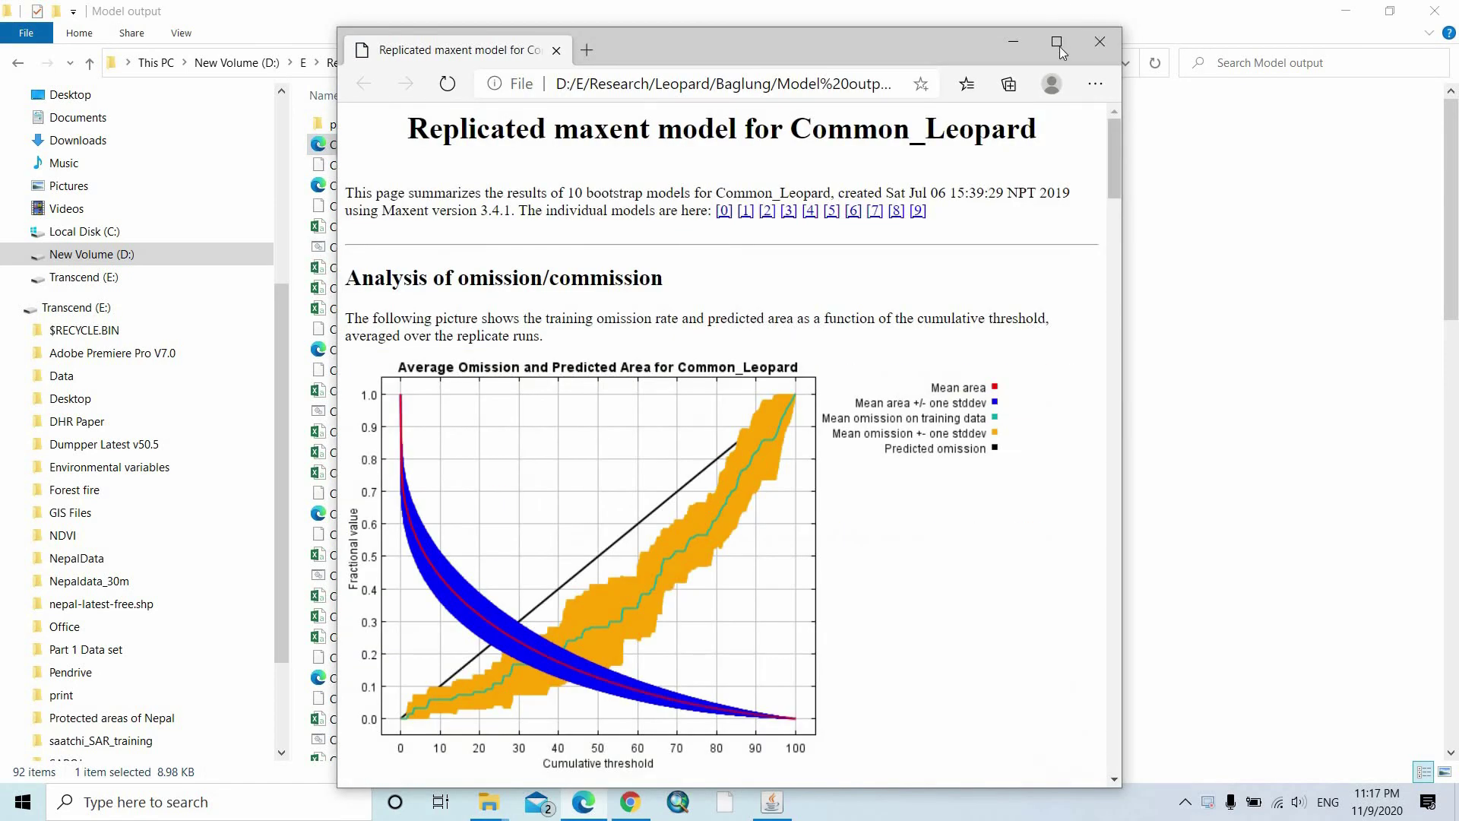
{"action": "left_click", "coordinate": [1057, 43]}
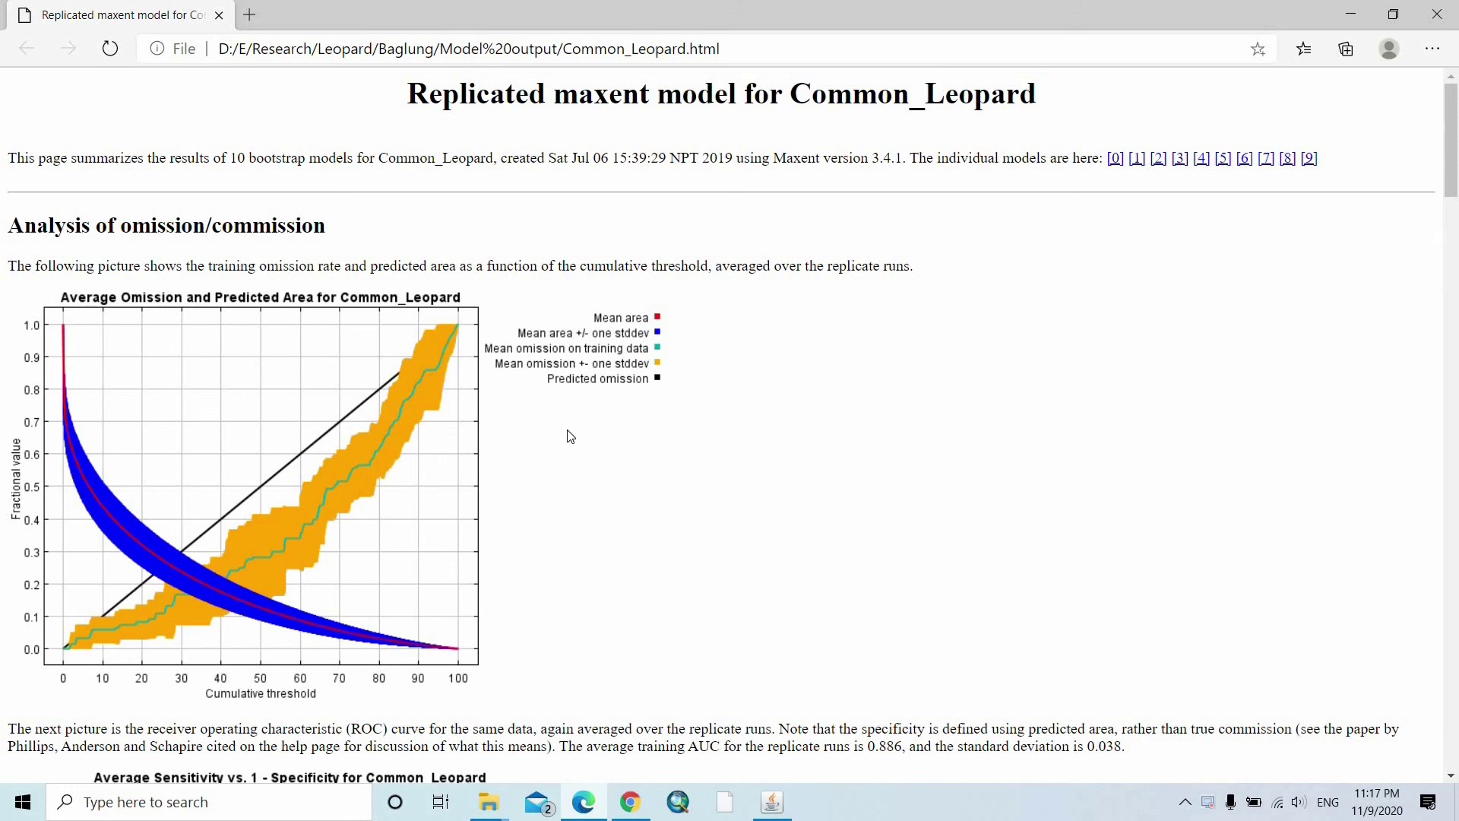
{"action": "scroll", "coordinate": [570, 434], "scroll_direction": "down", "scroll_amount": 15}
{"action": "scroll", "coordinate": [585, 418], "scroll_direction": "up", "scroll_amount": 9}
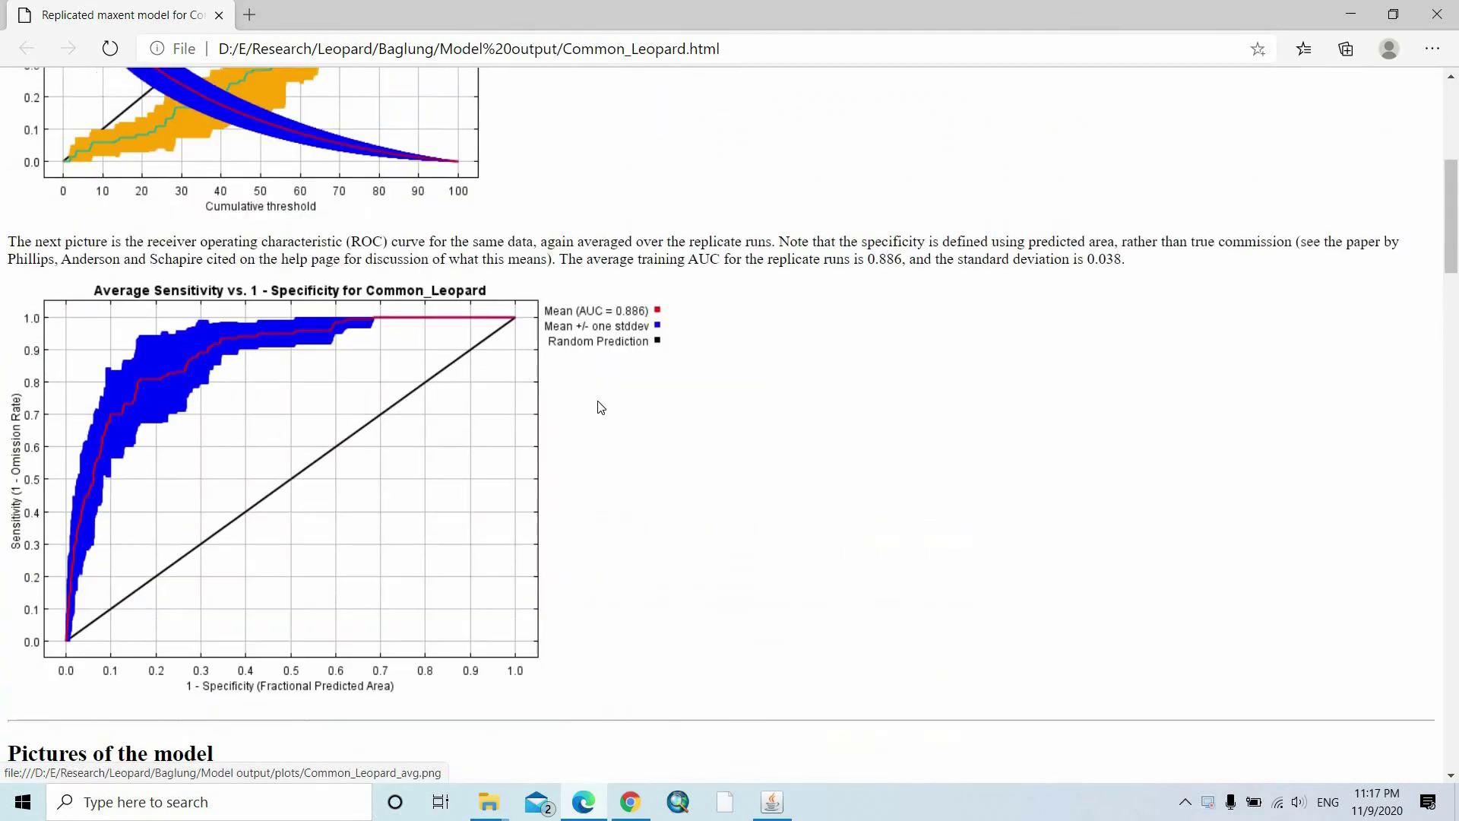
{"action": "scroll", "coordinate": [600, 408], "scroll_direction": "up", "scroll_amount": 1}
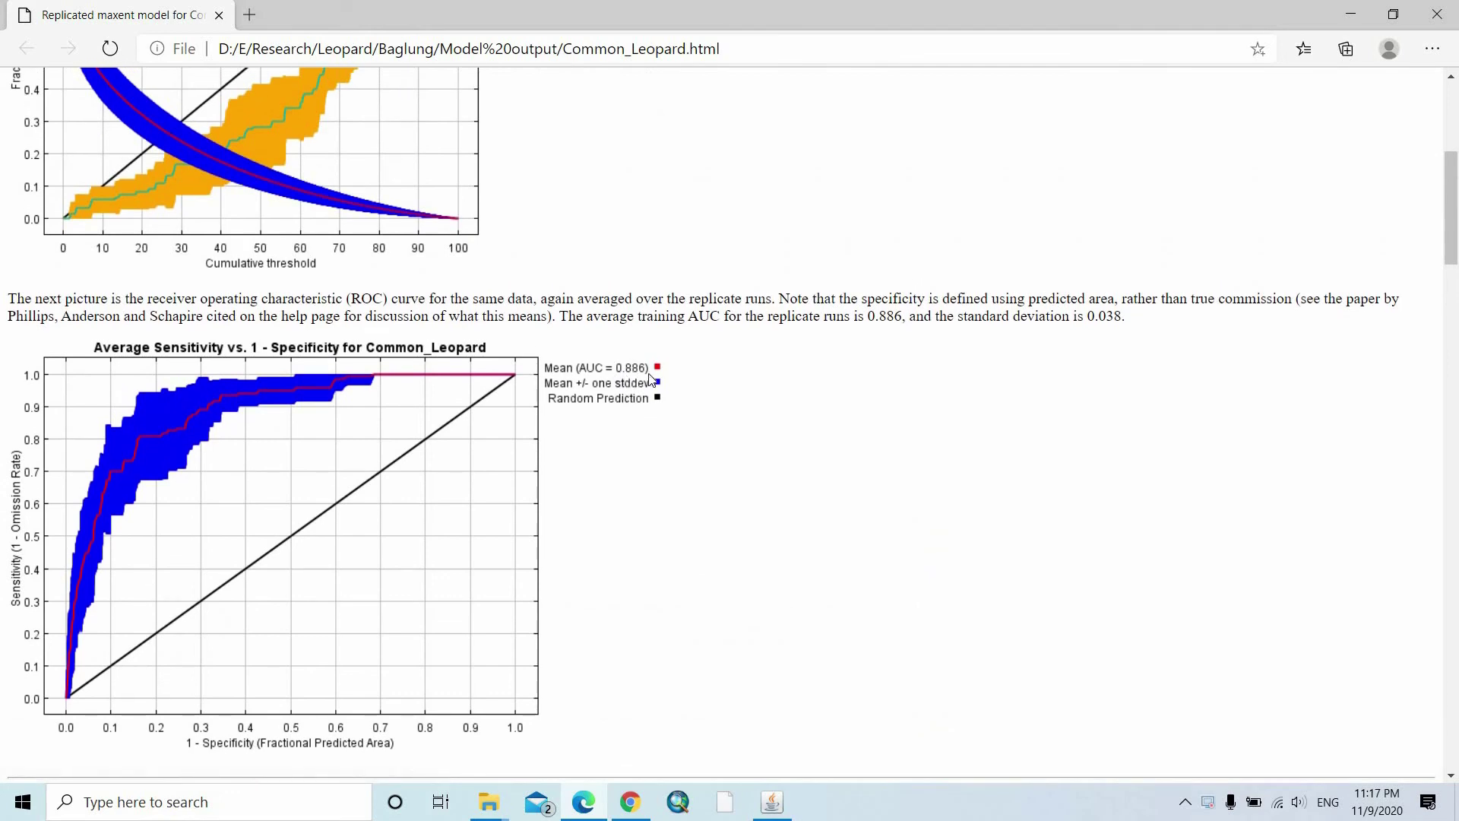
{"action": "scroll", "coordinate": [718, 569], "scroll_direction": "down", "scroll_amount": 9}
{"action": "scroll", "coordinate": [718, 569], "scroll_direction": "down", "scroll_amount": 18}
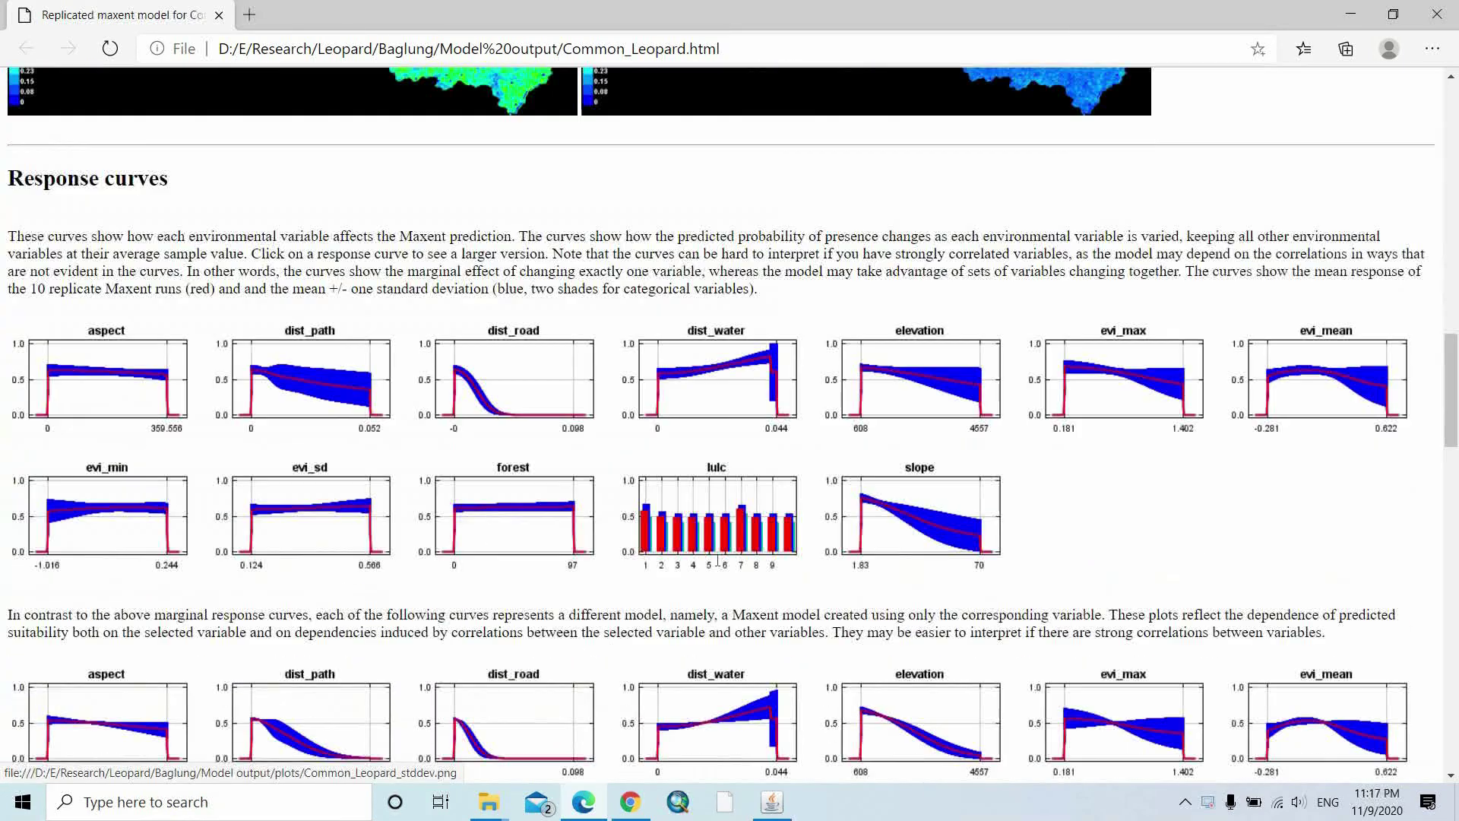
{"action": "scroll", "coordinate": [728, 562], "scroll_direction": "up", "scroll_amount": 12}
{"action": "scroll", "coordinate": [727, 563], "scroll_direction": "up", "scroll_amount": 20}
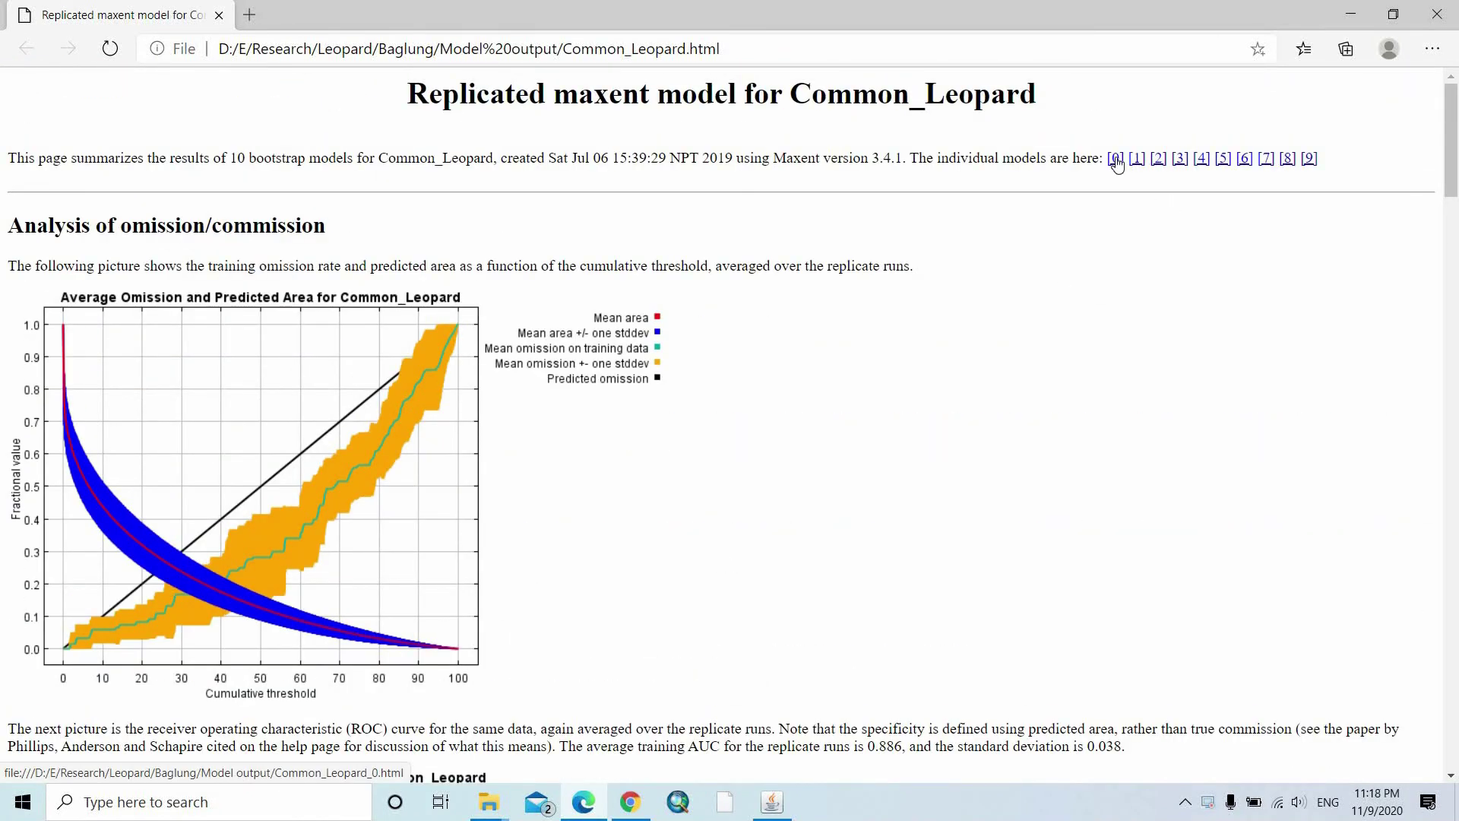
{"action": "left_click", "coordinate": [1115, 160]}
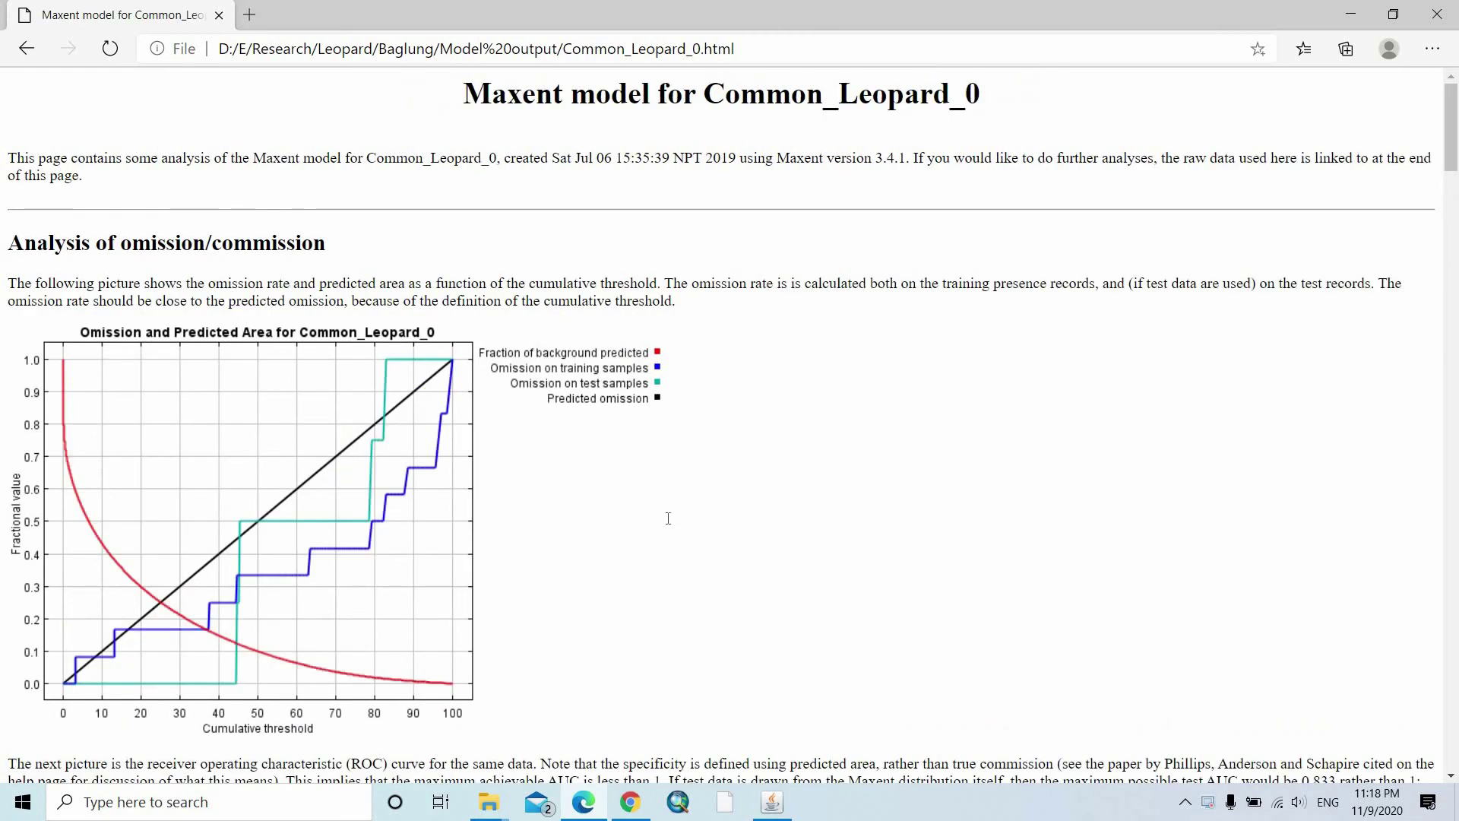
Compare the ROC results of replicates 0 and 5, then close the Edge report
{"action": "scroll", "coordinate": [668, 519], "scroll_direction": "down", "scroll_amount": 7}
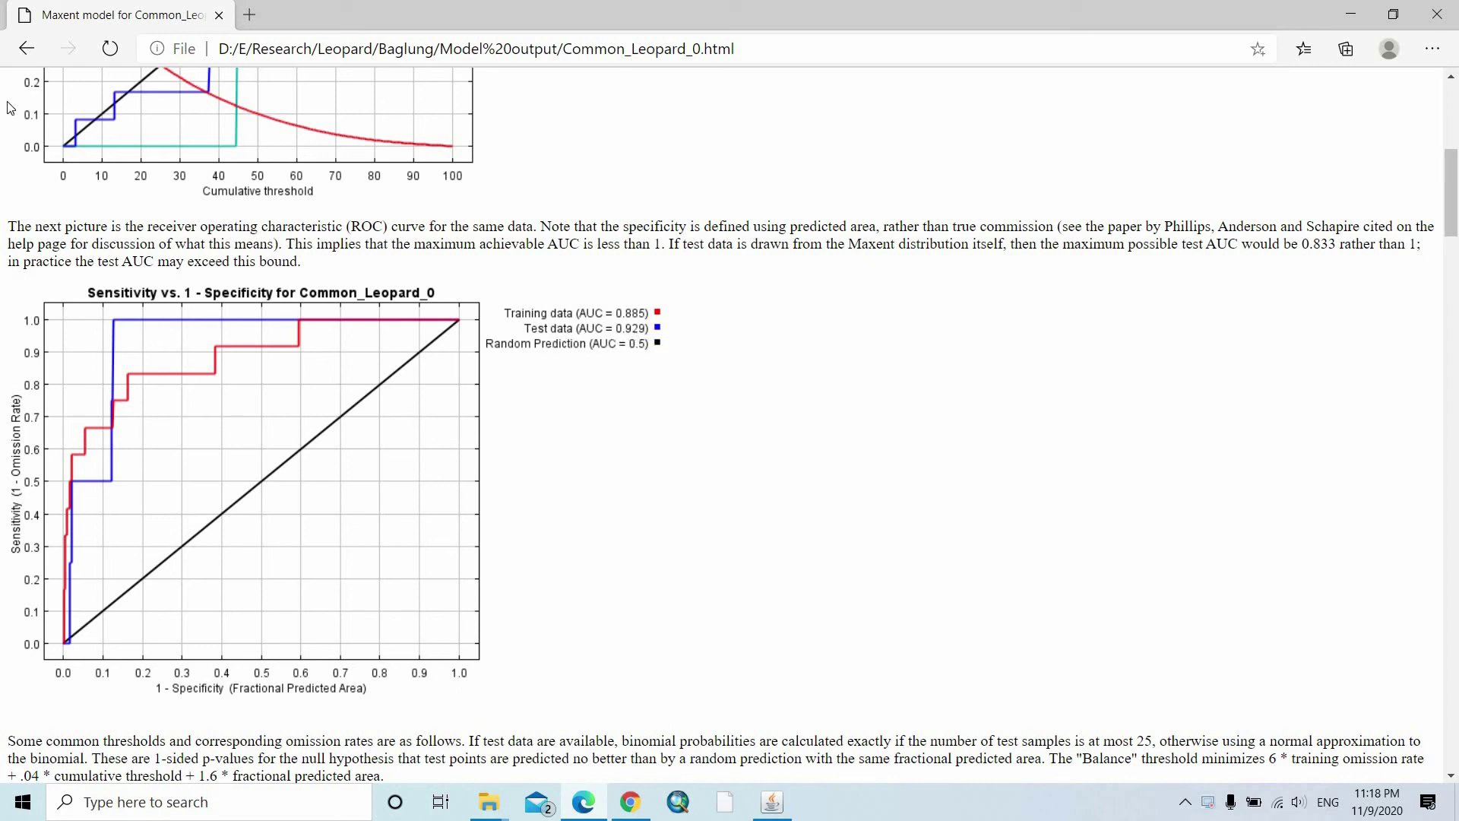
{"action": "left_click", "coordinate": [27, 48]}
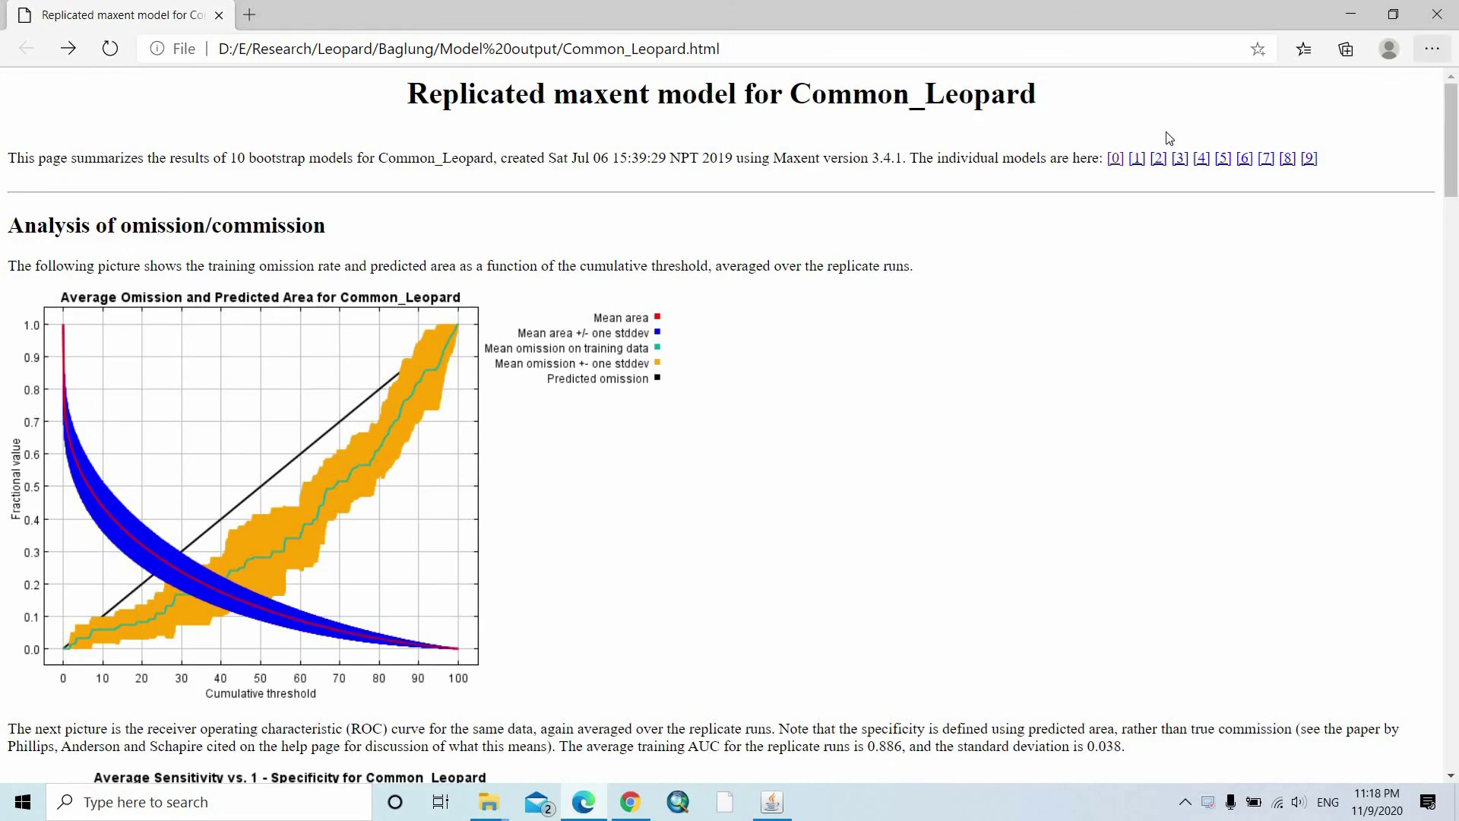
{"action": "left_click", "coordinate": [1223, 160]}
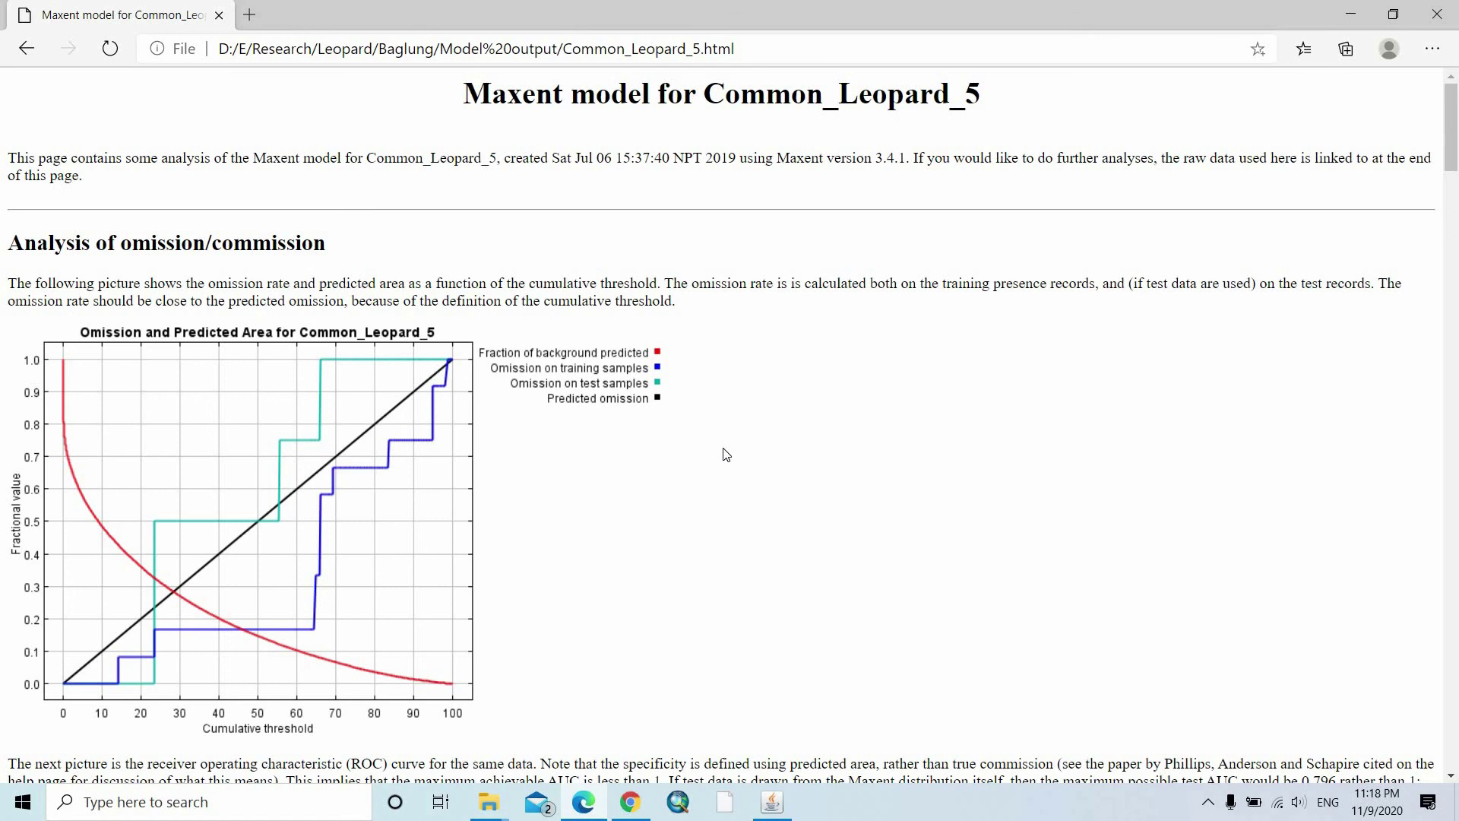
{"action": "scroll", "coordinate": [726, 455], "scroll_direction": "down", "scroll_amount": 5}
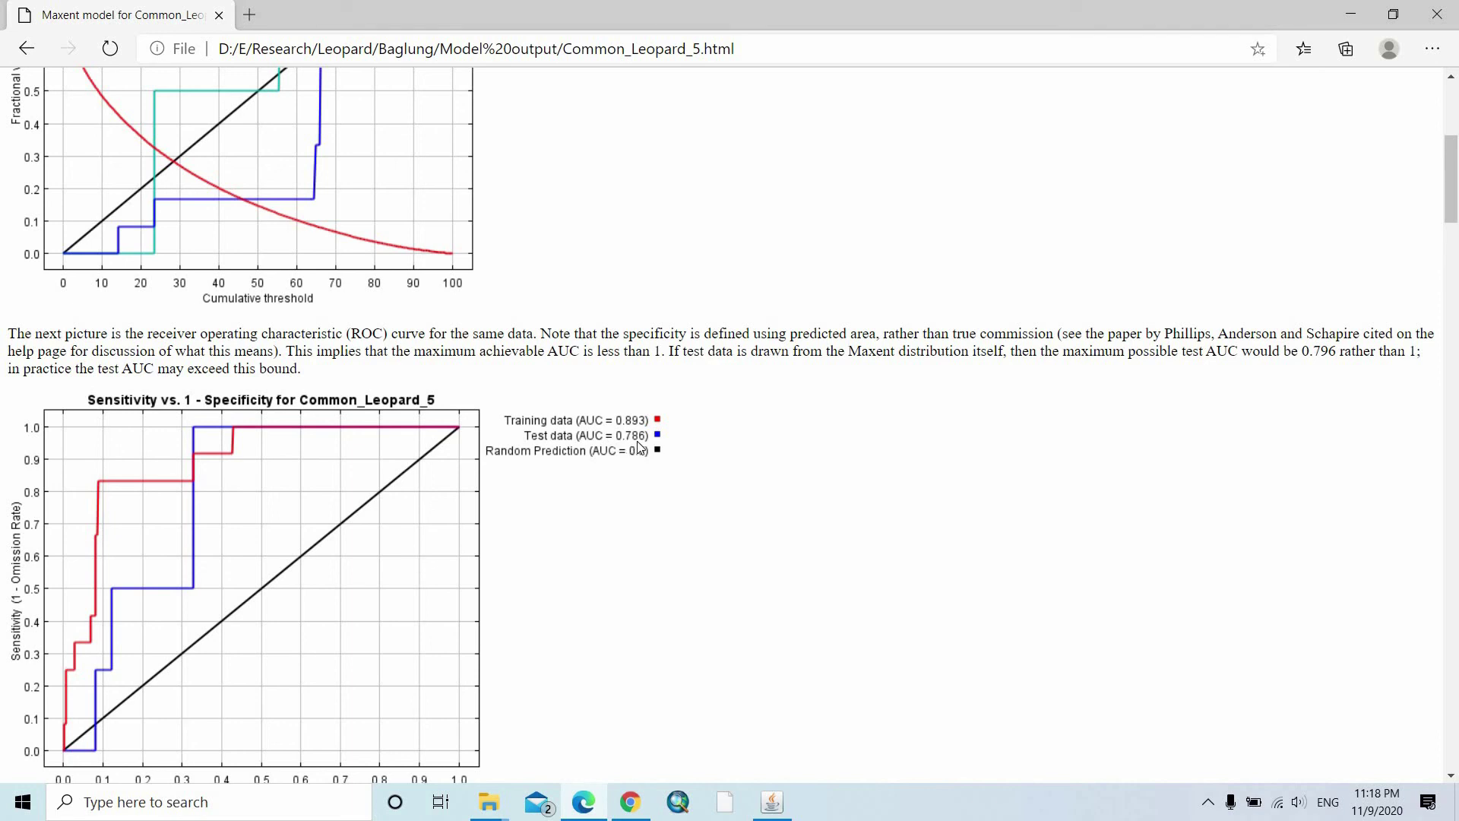
{"action": "left_click", "coordinate": [27, 50]}
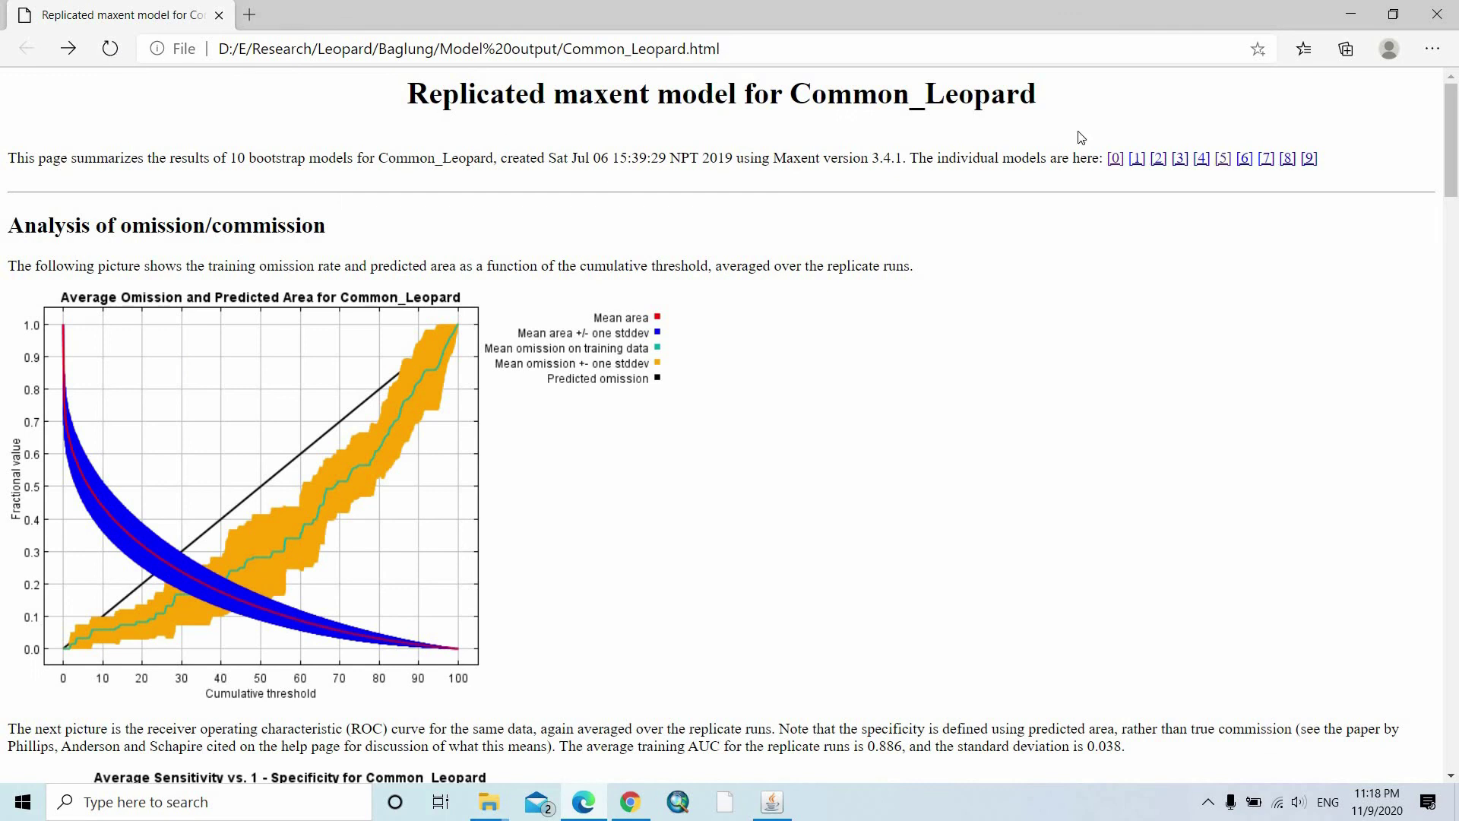
{"action": "left_click", "coordinate": [1437, 14]}
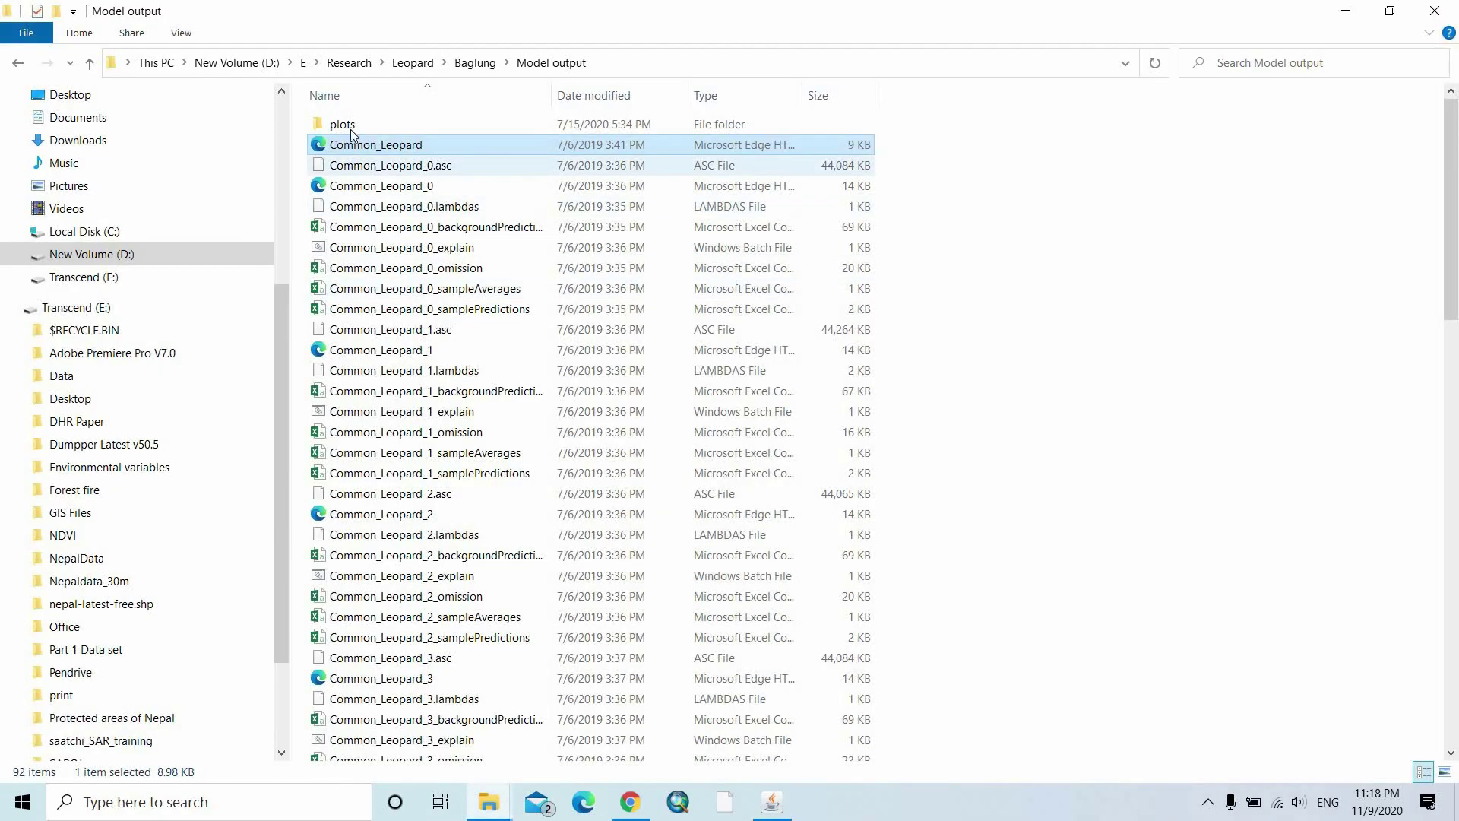
Find Common_Leopard_avg.asc at the bottom of the Model output folder and launch ArcMap
{"action": "scroll", "coordinate": [456, 392], "scroll_direction": "down", "scroll_amount": 10}
{"action": "scroll", "coordinate": [1295, 377], "scroll_direction": "down", "scroll_amount": 9}
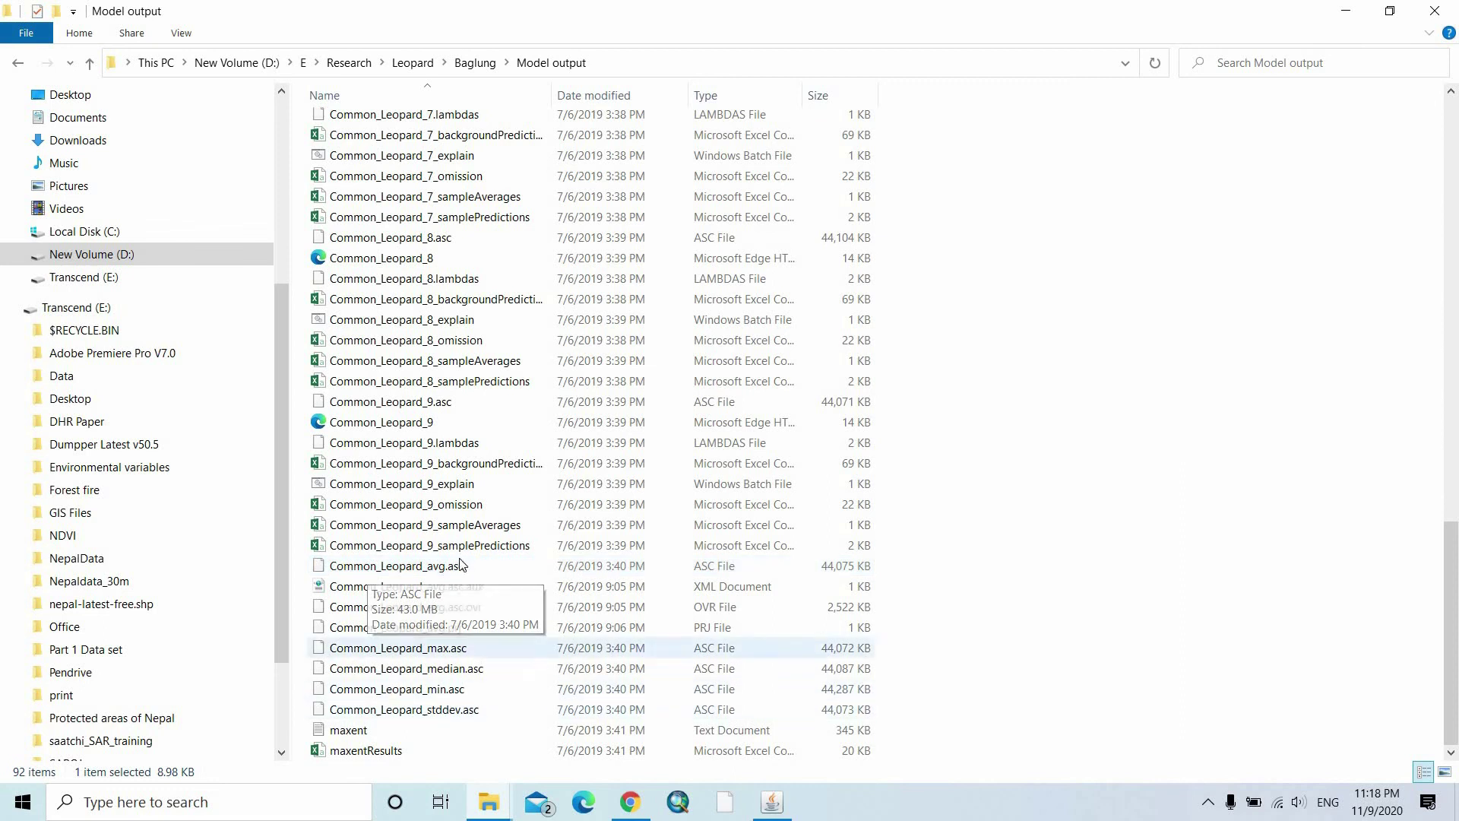
{"action": "left_click", "coordinate": [684, 807]}
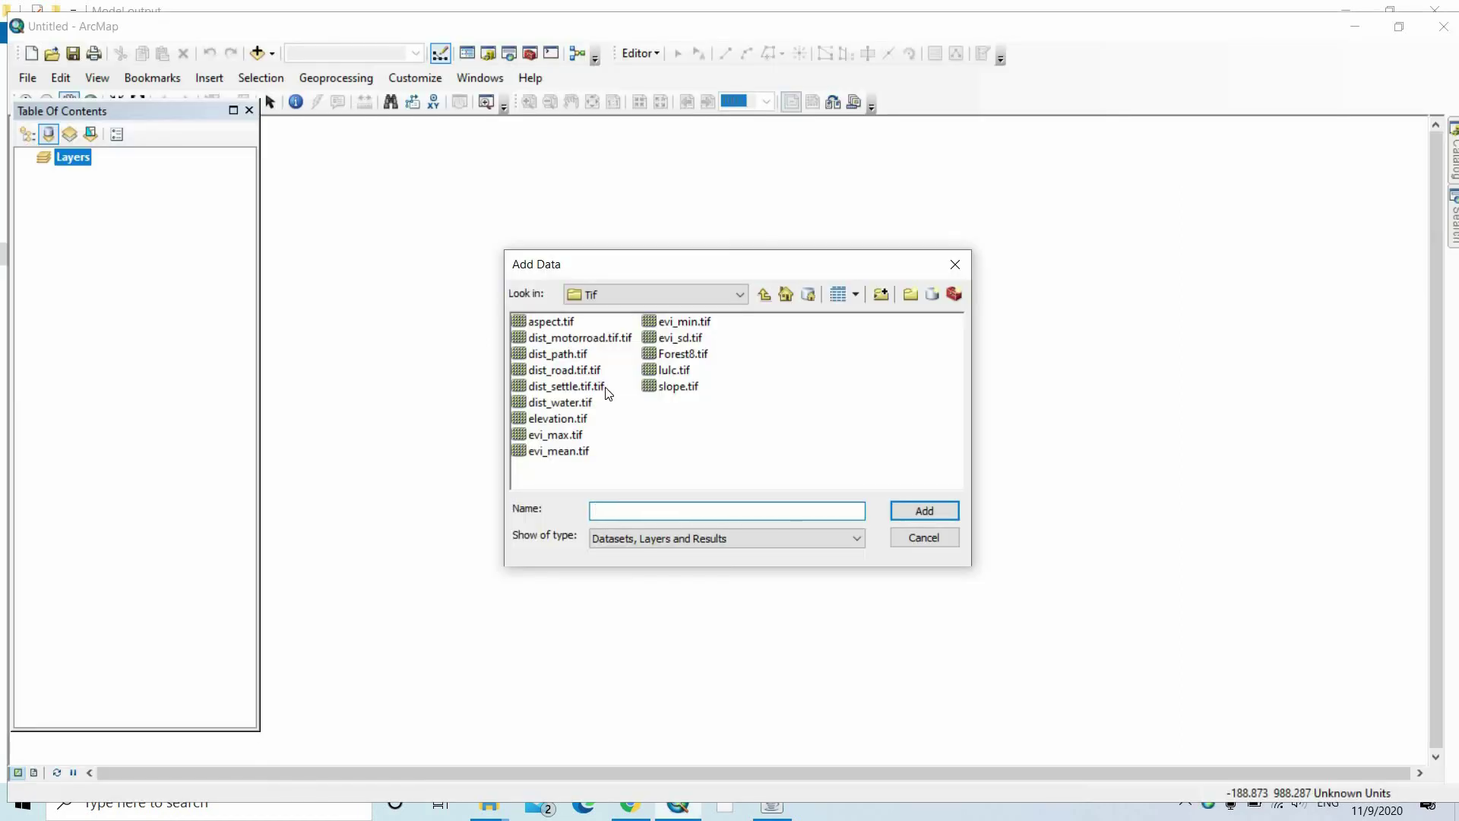
Browse Add Data to the D:\E\Research\Leopard\Baglung\Model output folder
{"action": "left_click", "coordinate": [741, 295]}
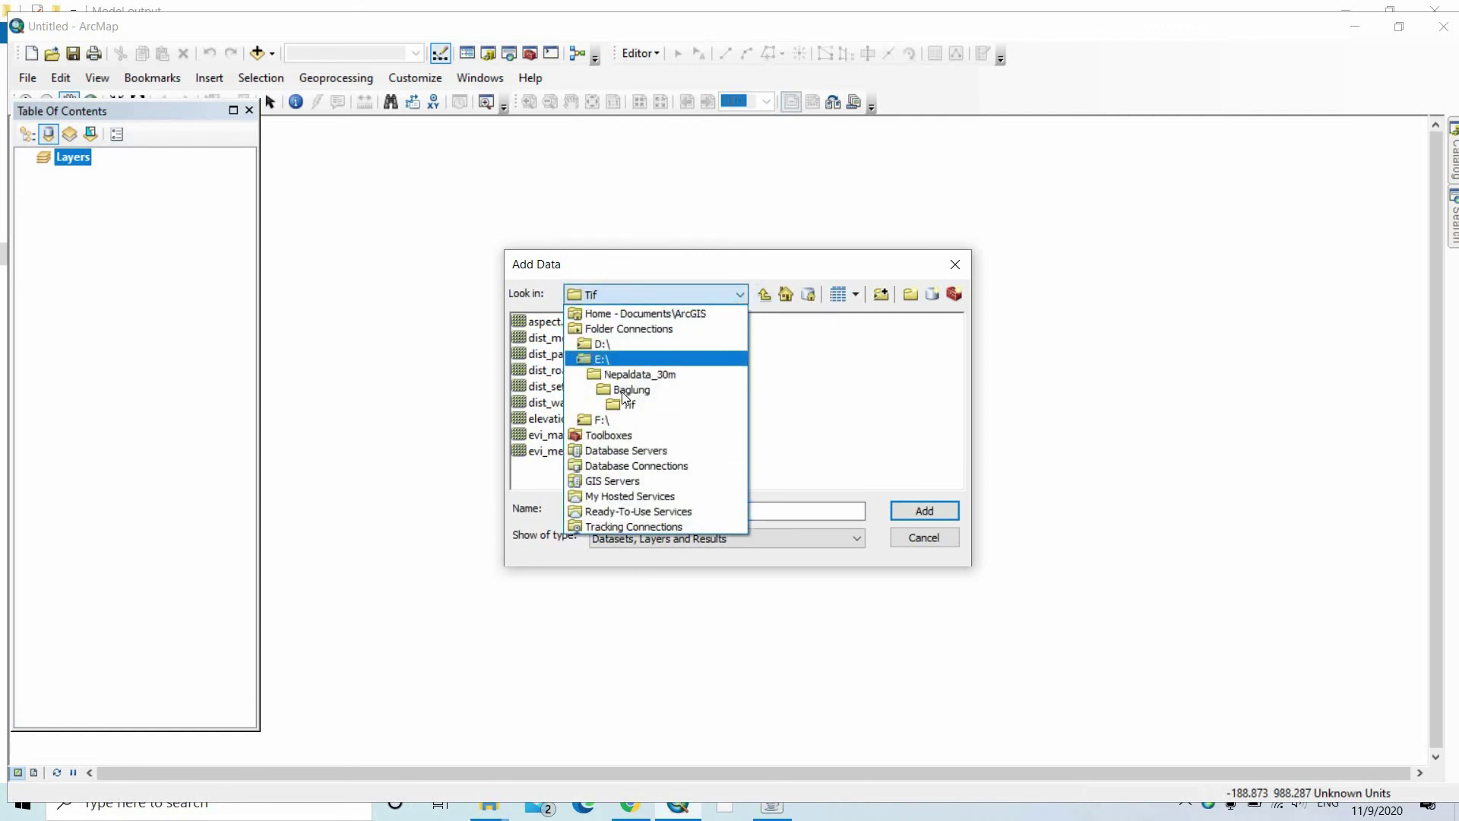
{"action": "left_click", "coordinate": [622, 390]}
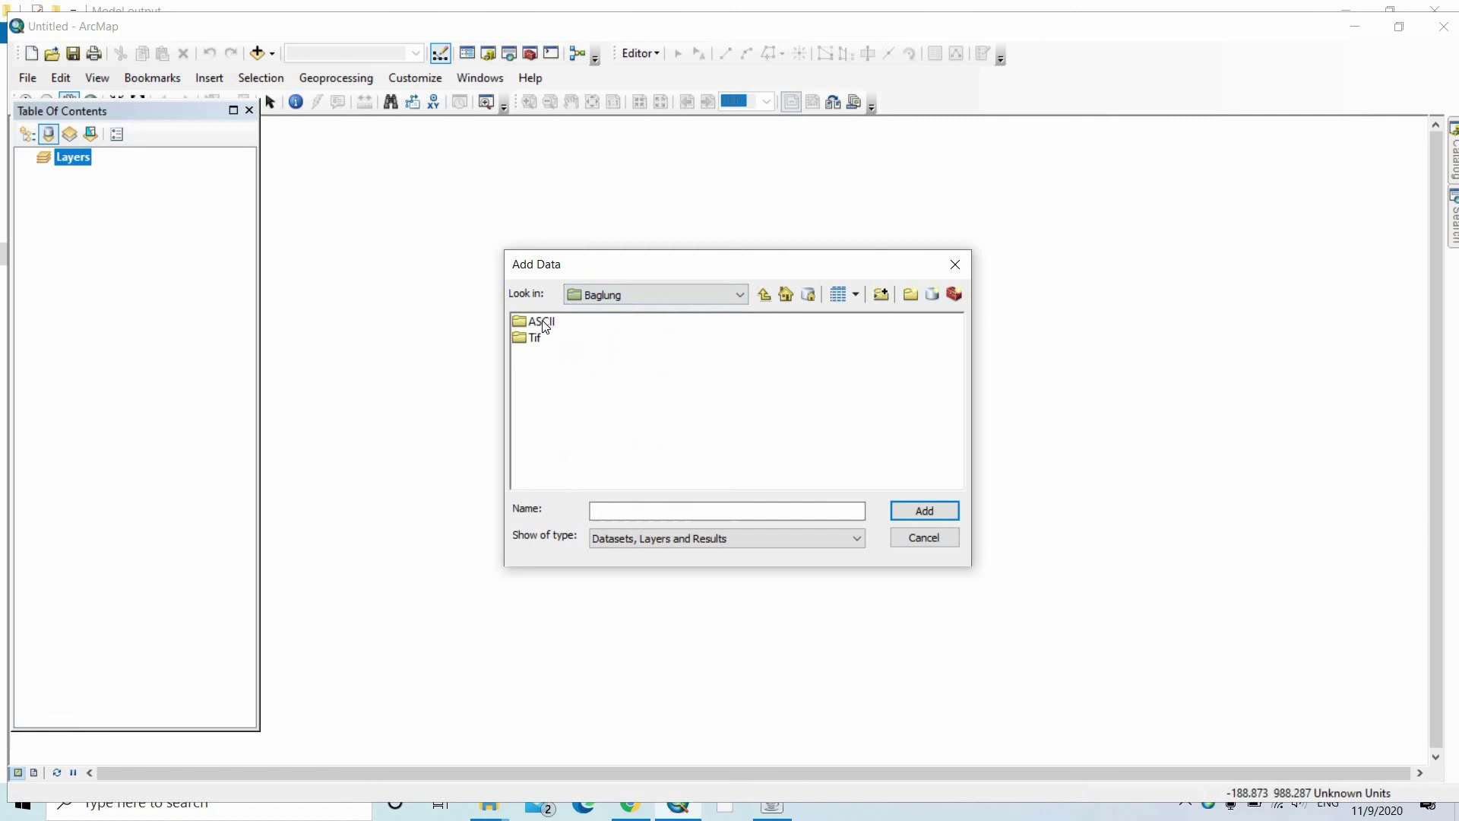
{"action": "left_click", "coordinate": [740, 294]}
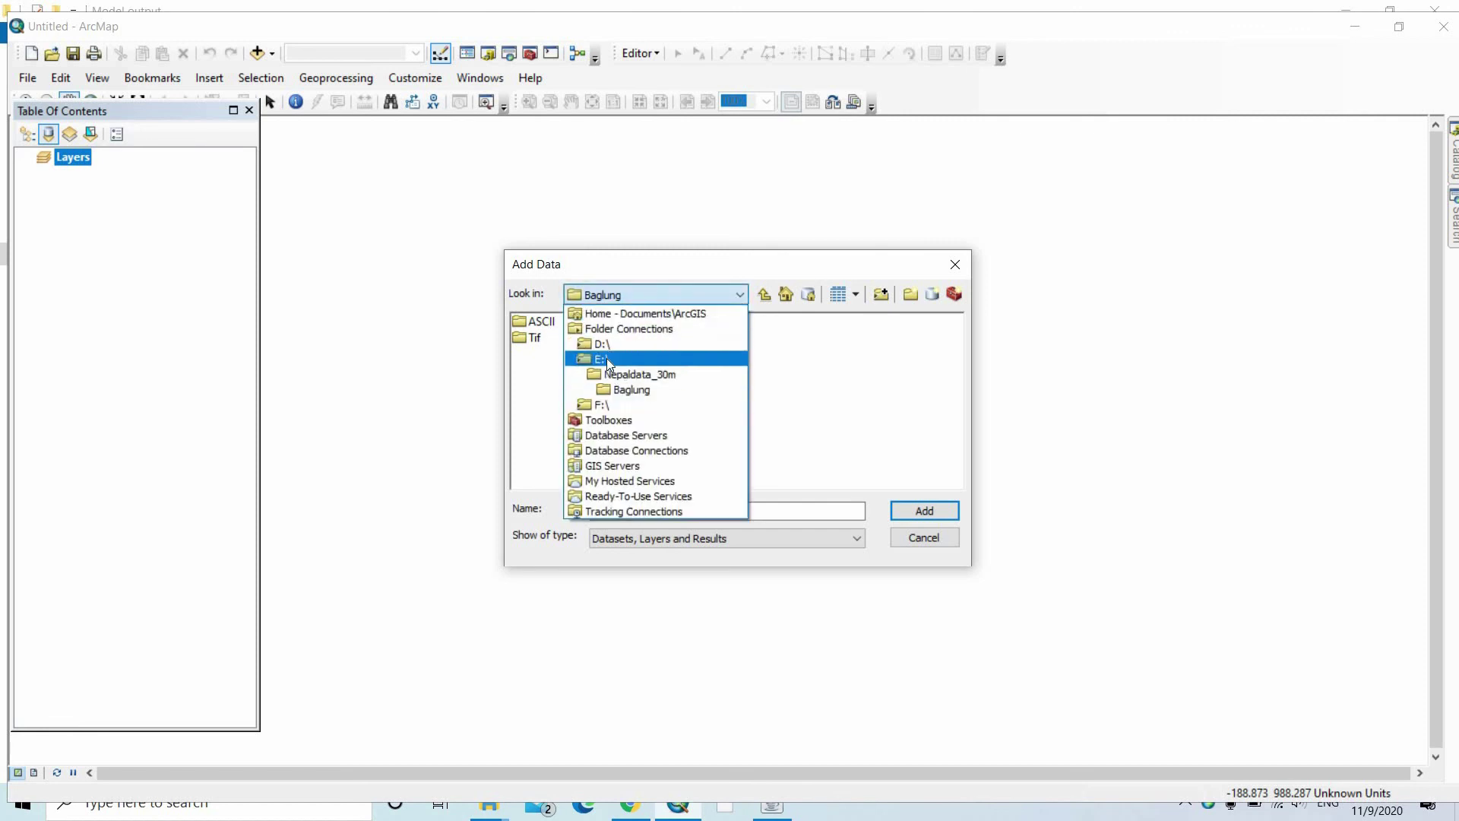
{"action": "left_click", "coordinate": [608, 359]}
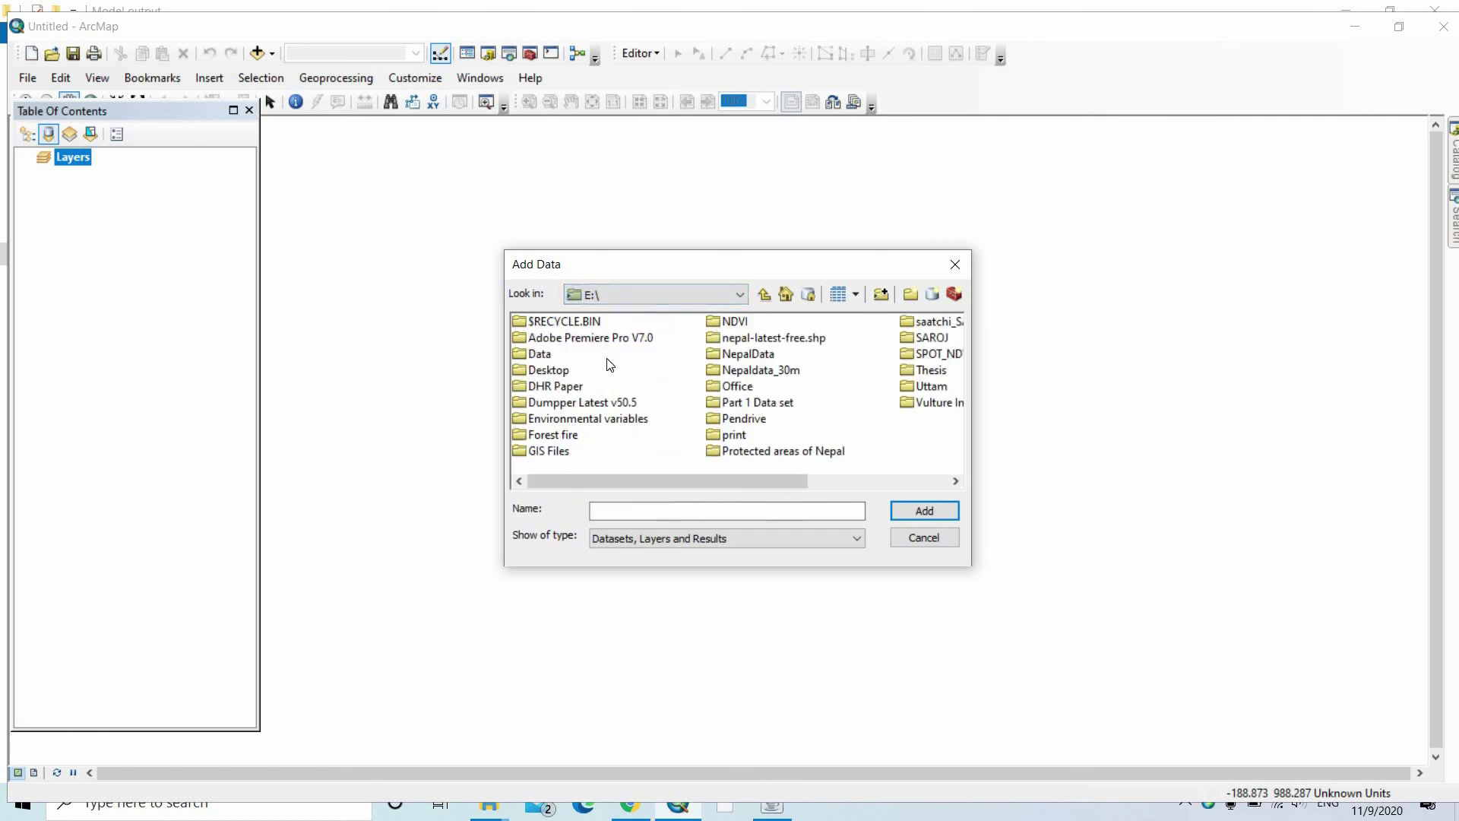
{"action": "left_click", "coordinate": [724, 293]}
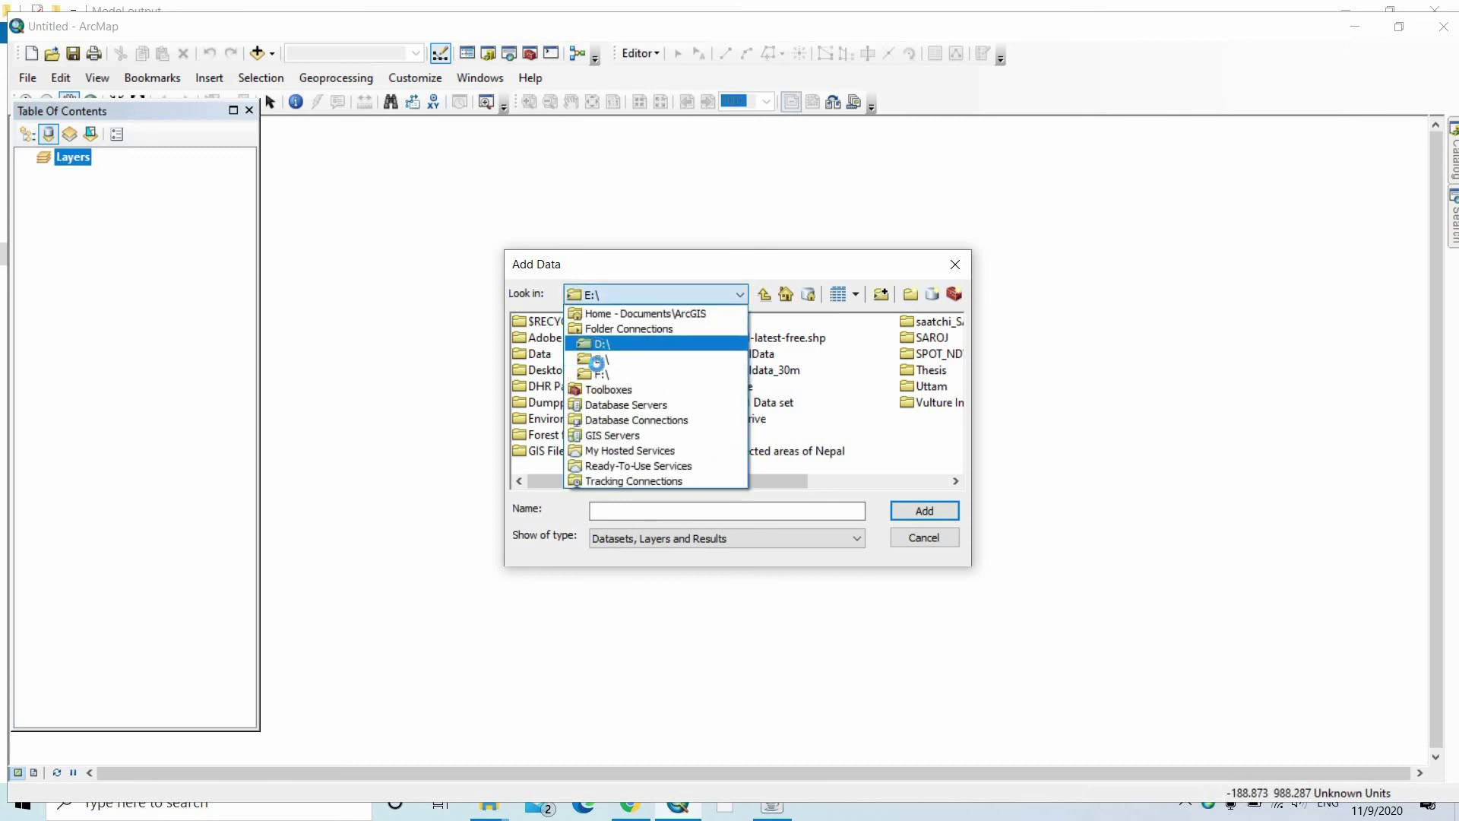
{"action": "left_click", "coordinate": [600, 343]}
{"action": "double_click", "coordinate": [526, 342]}
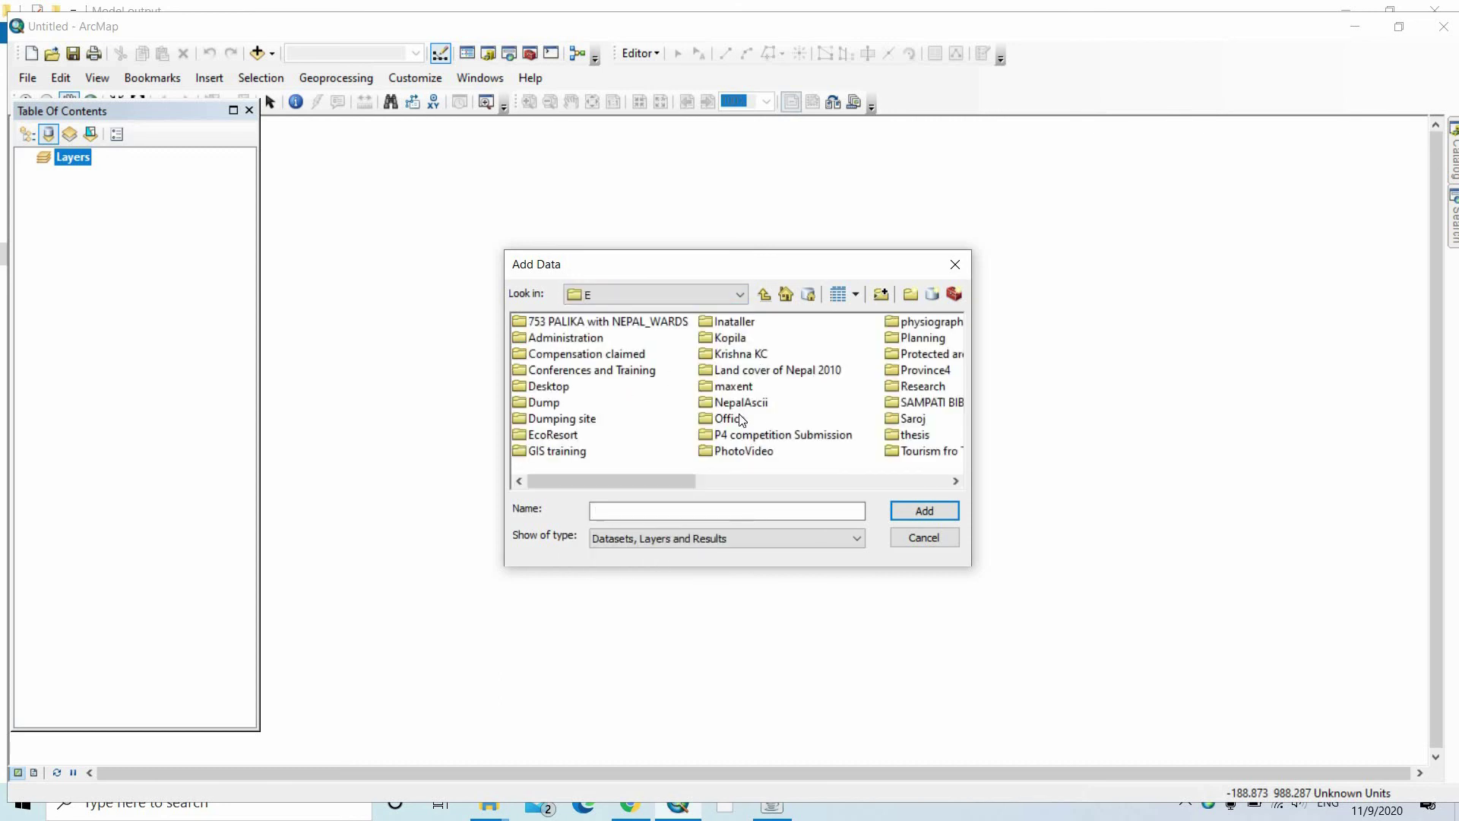
{"action": "double_click", "coordinate": [922, 386]}
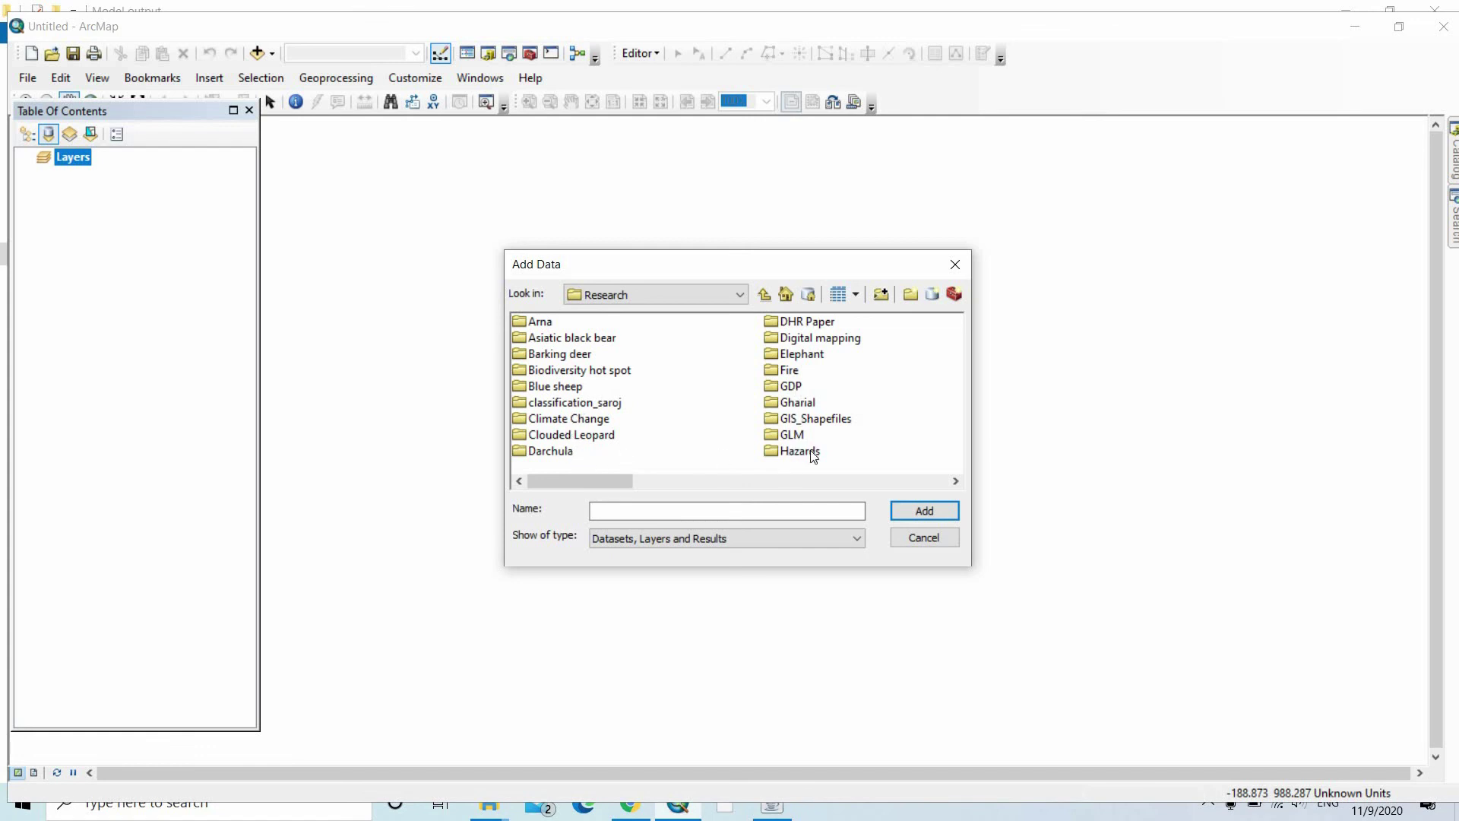
{"action": "scroll", "coordinate": [742, 393], "scroll_direction": "down", "scroll_amount": 1}
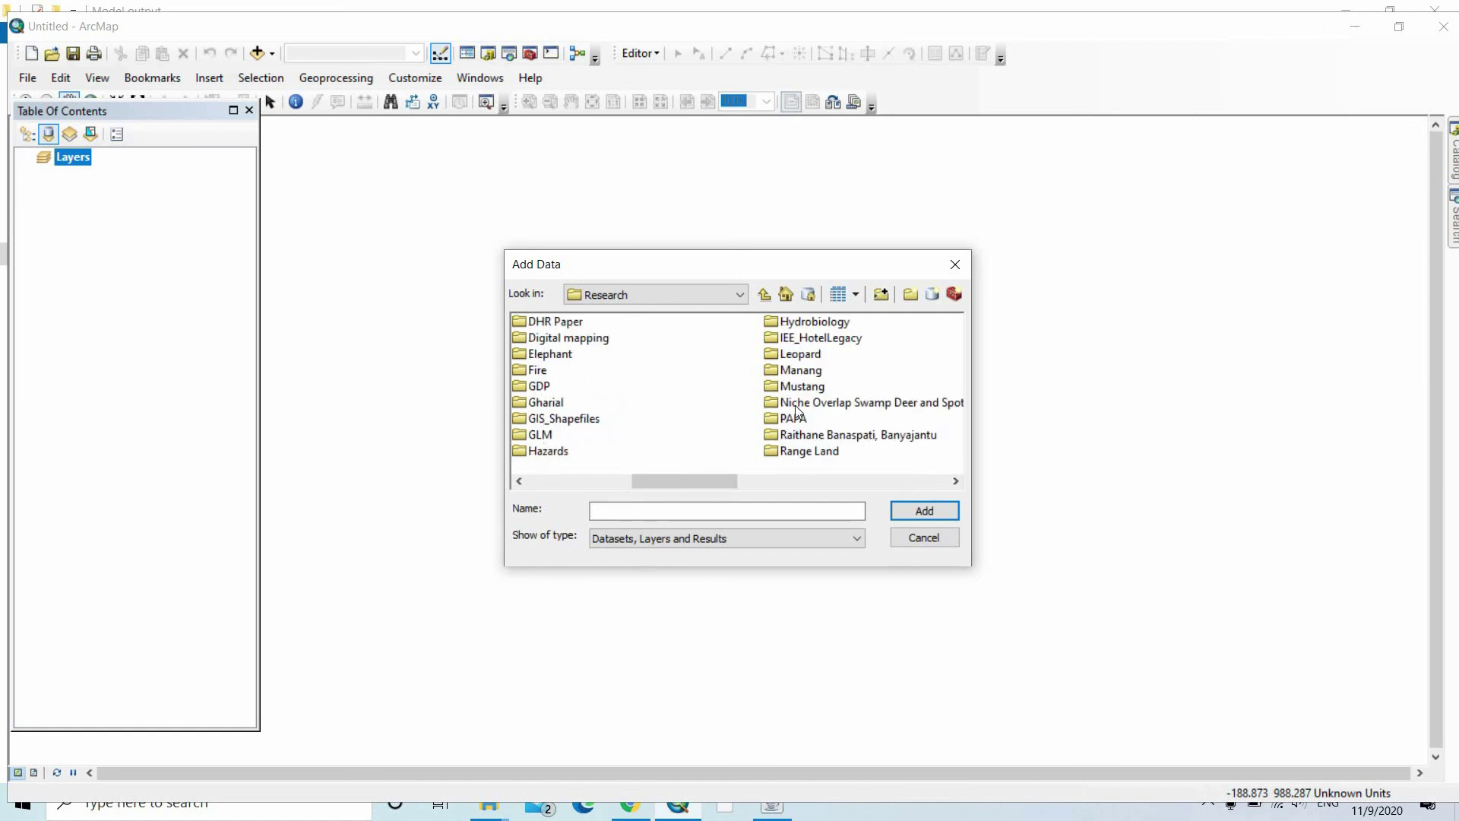
{"action": "double_click", "coordinate": [791, 355]}
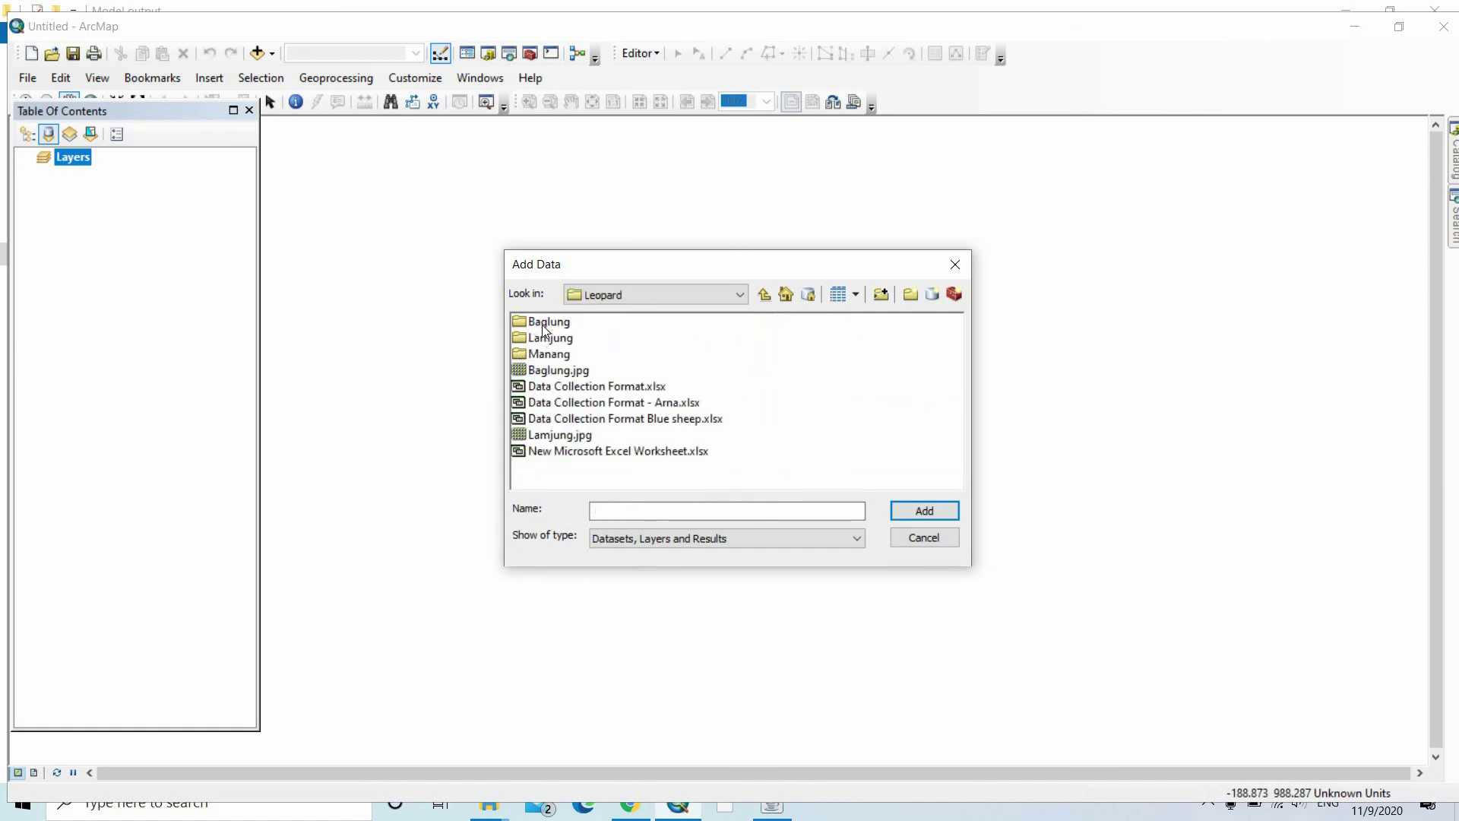
{"action": "double_click", "coordinate": [545, 323]}
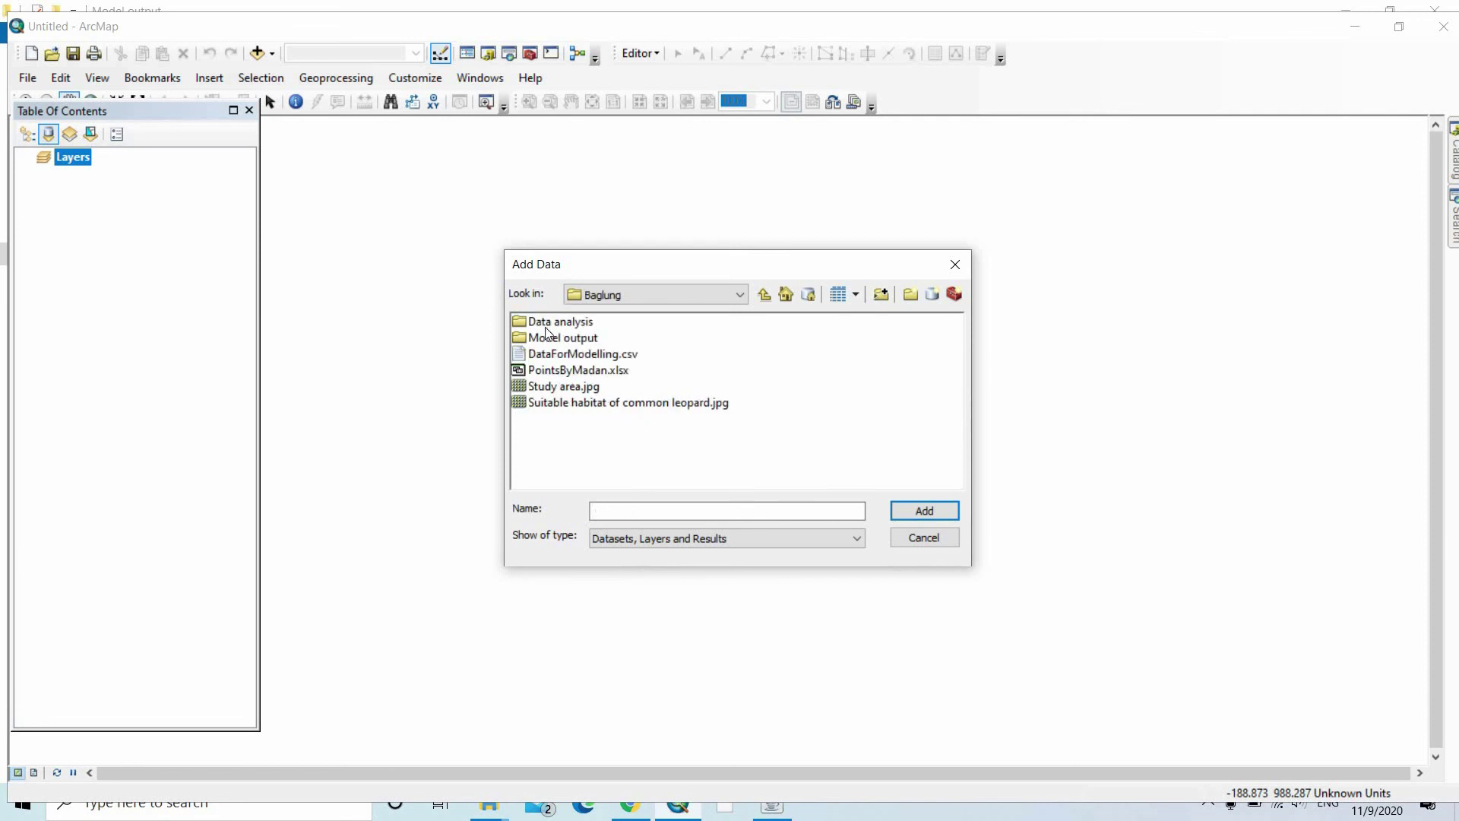
{"action": "double_click", "coordinate": [549, 338]}
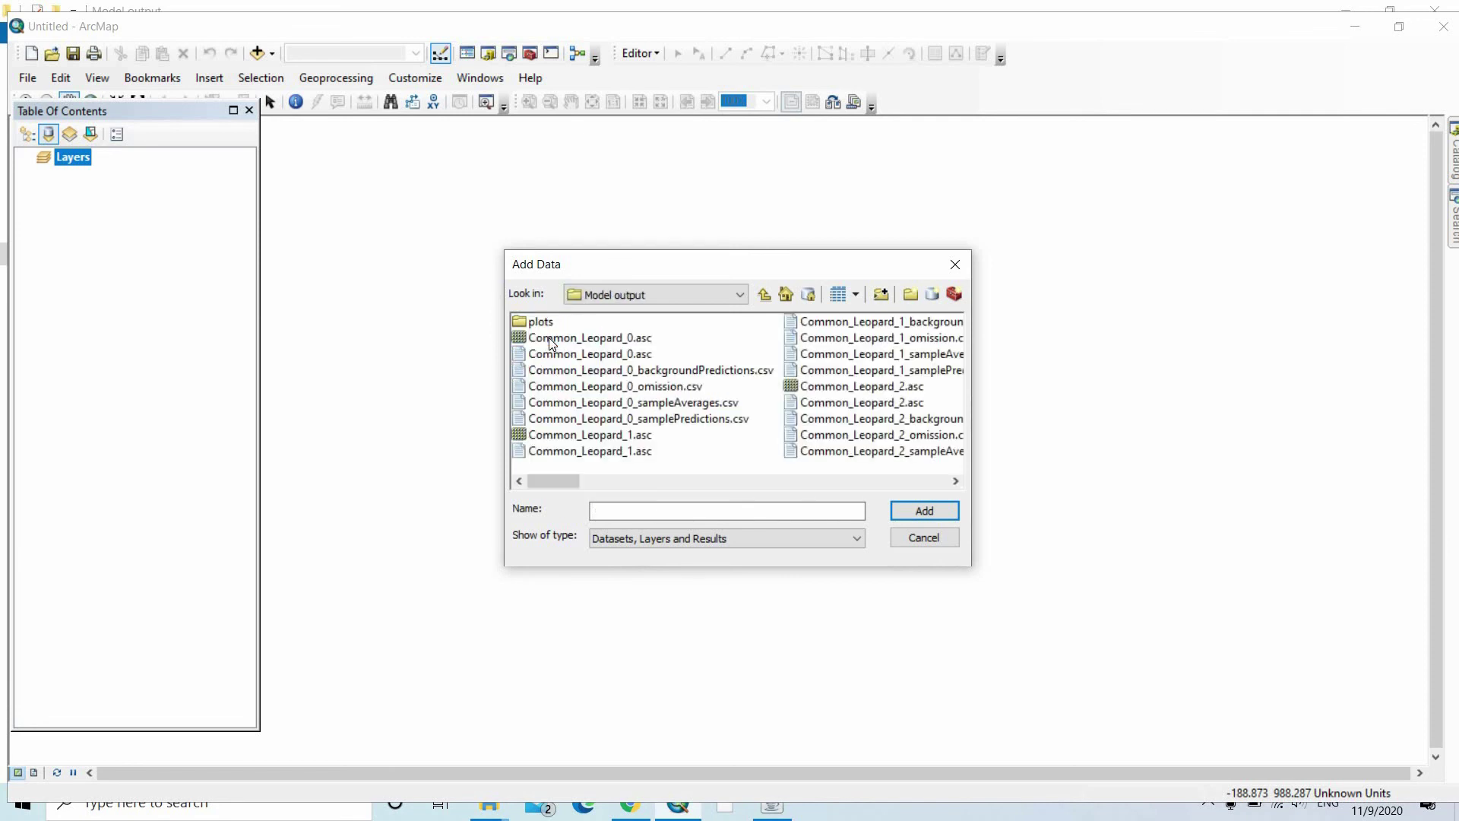
Add Common_Leopard_avg.asc to the map
{"action": "left_click", "coordinate": [955, 480]}
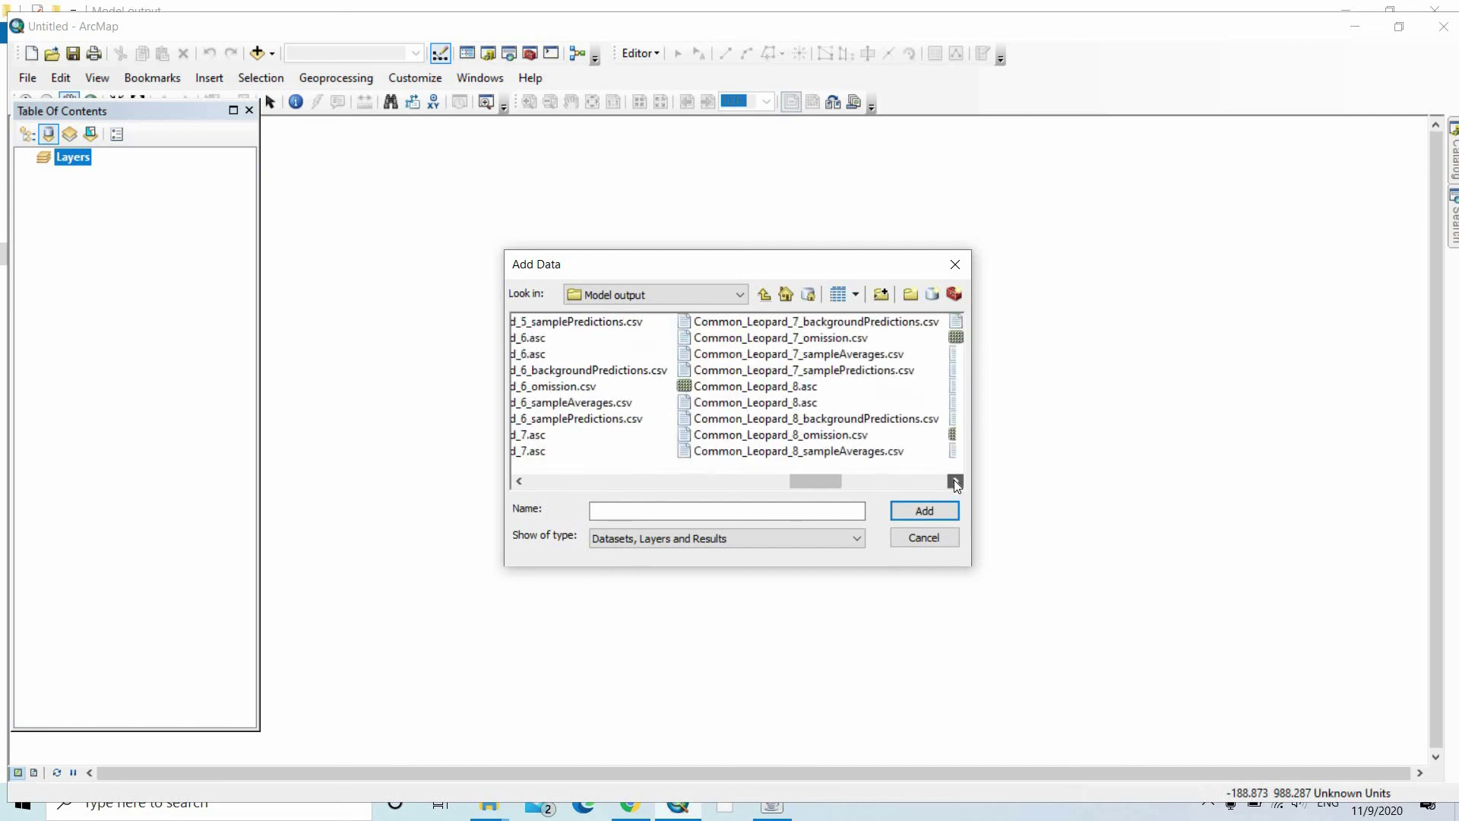
{"action": "left_click", "coordinate": [519, 480]}
{"action": "left_click", "coordinate": [637, 437]}
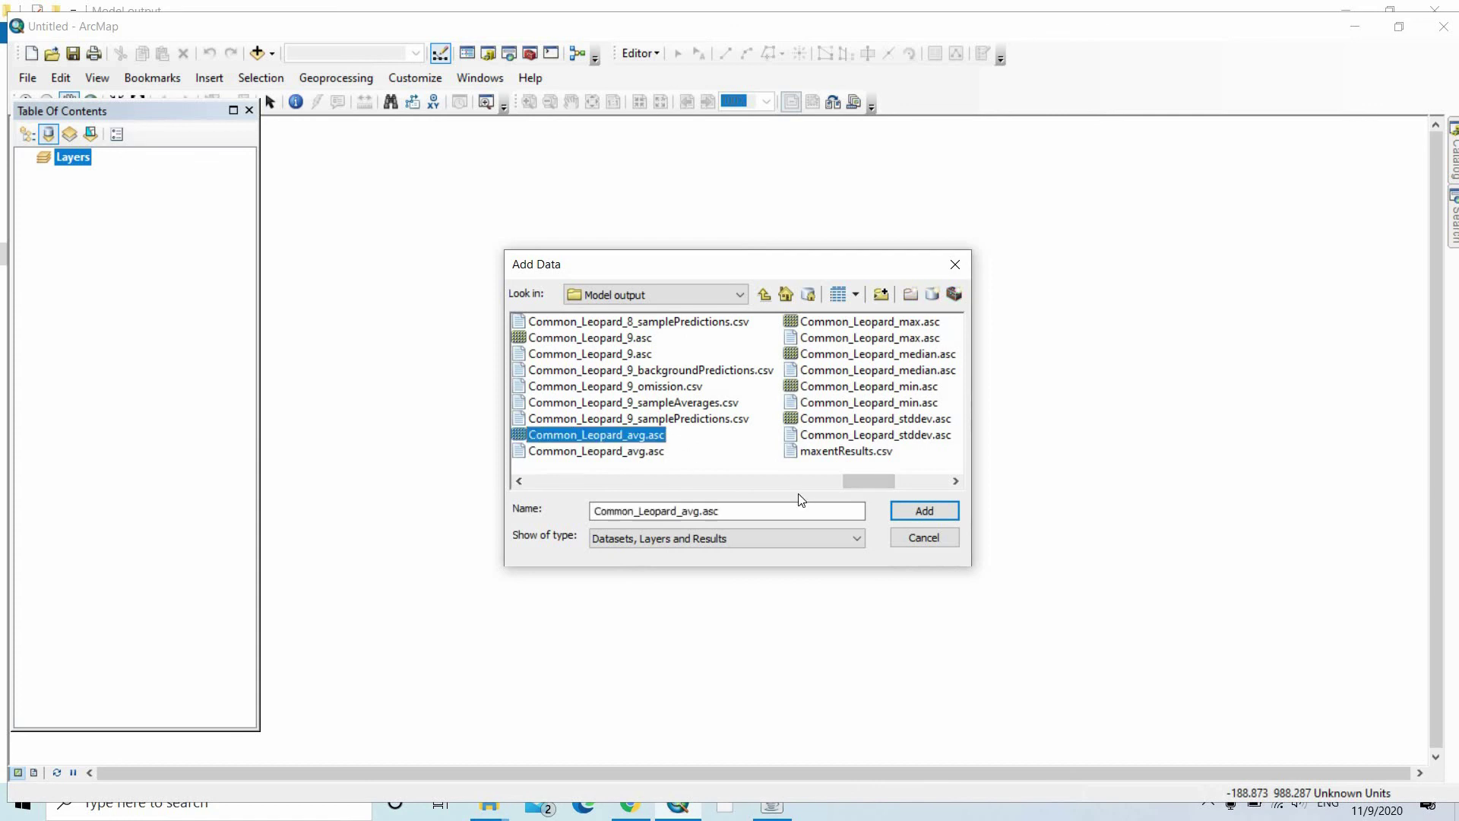
{"action": "left_click", "coordinate": [917, 511]}
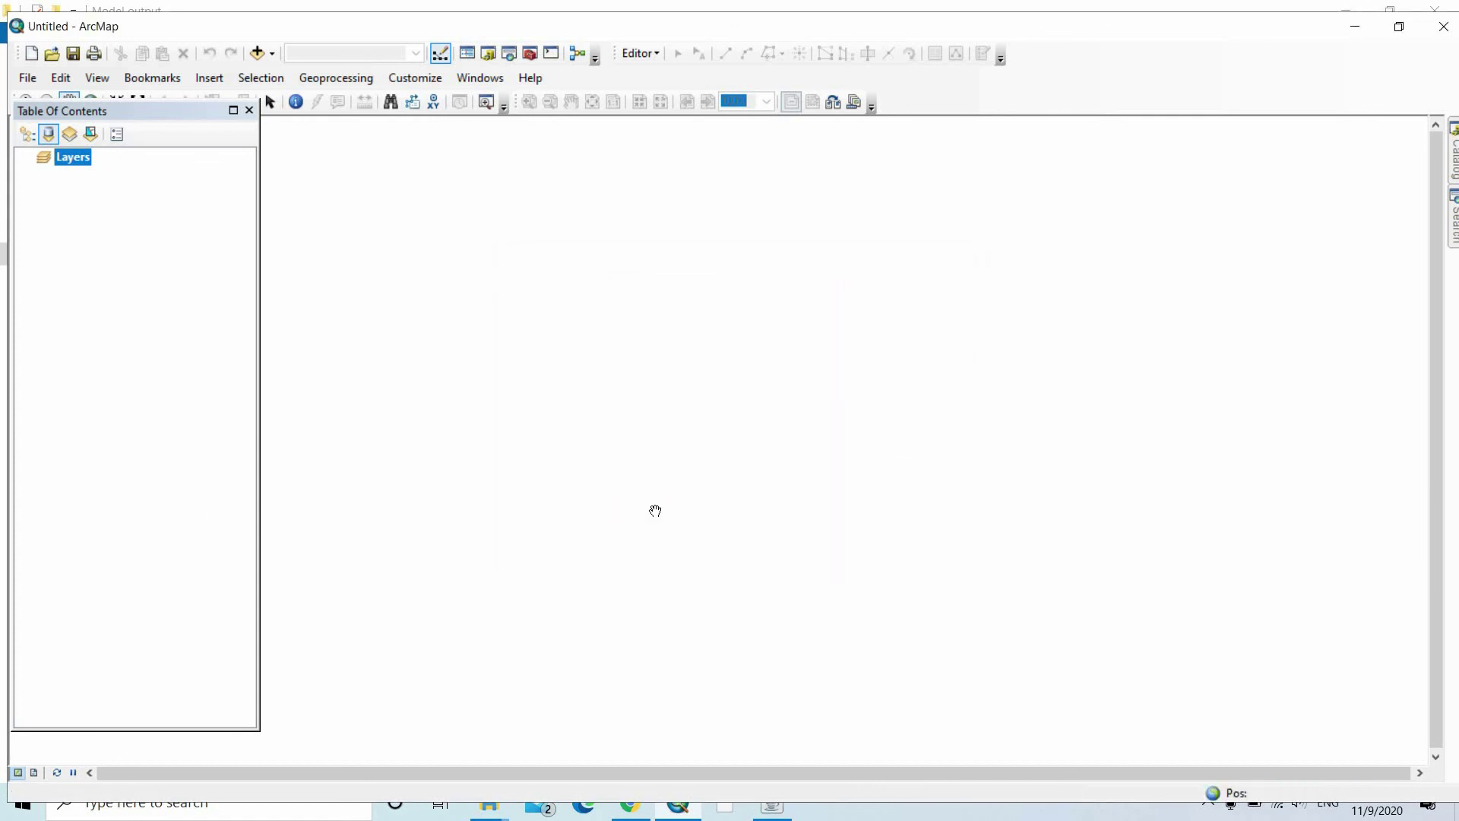
Search the ArcMap tools for 'define projection'
{"action": "left_click_drag", "start_coordinate": [719, 501], "coordinate": [774, 503]}
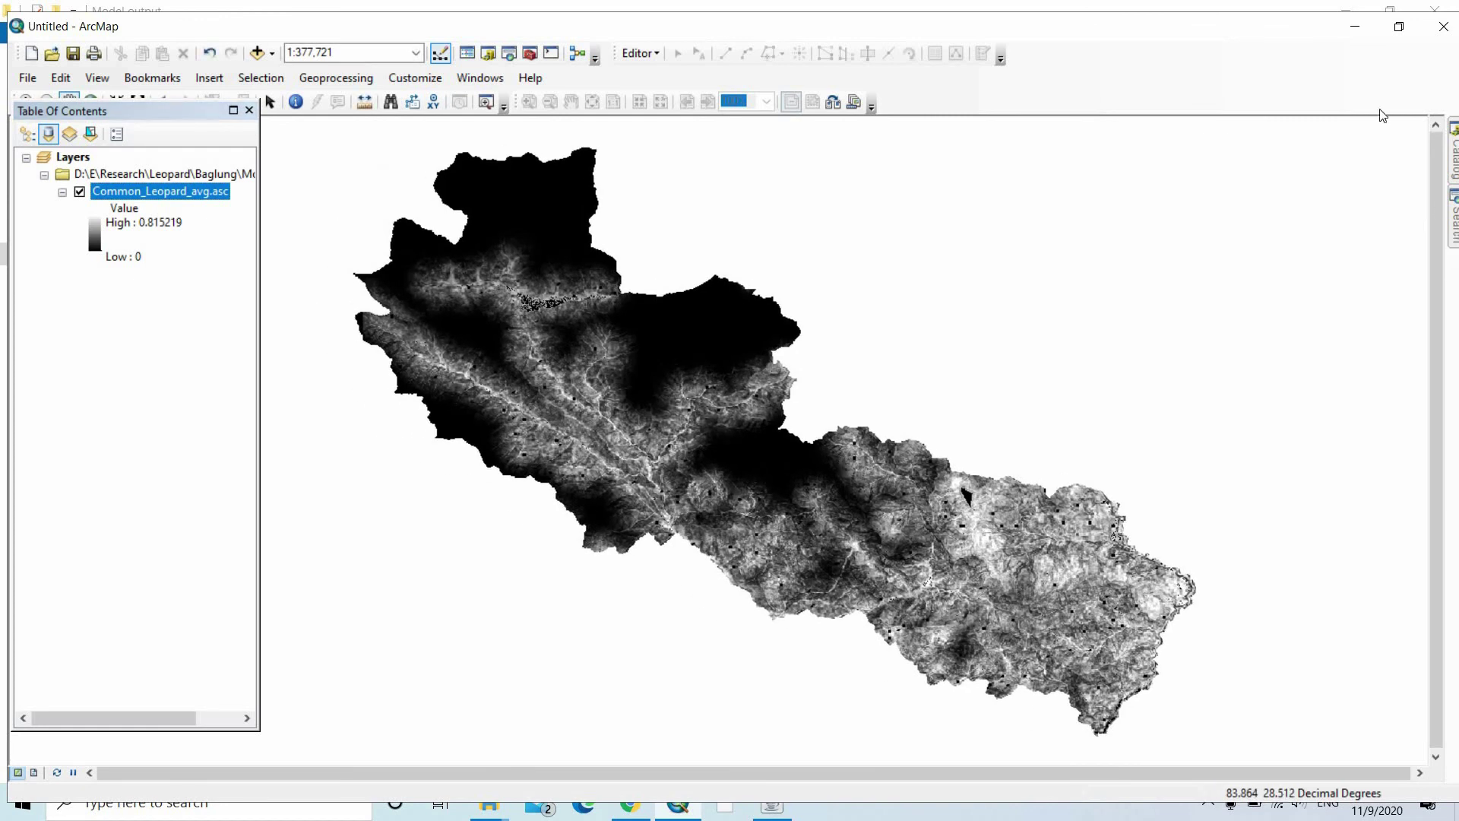
{"action": "left_click", "coordinate": [1398, 27]}
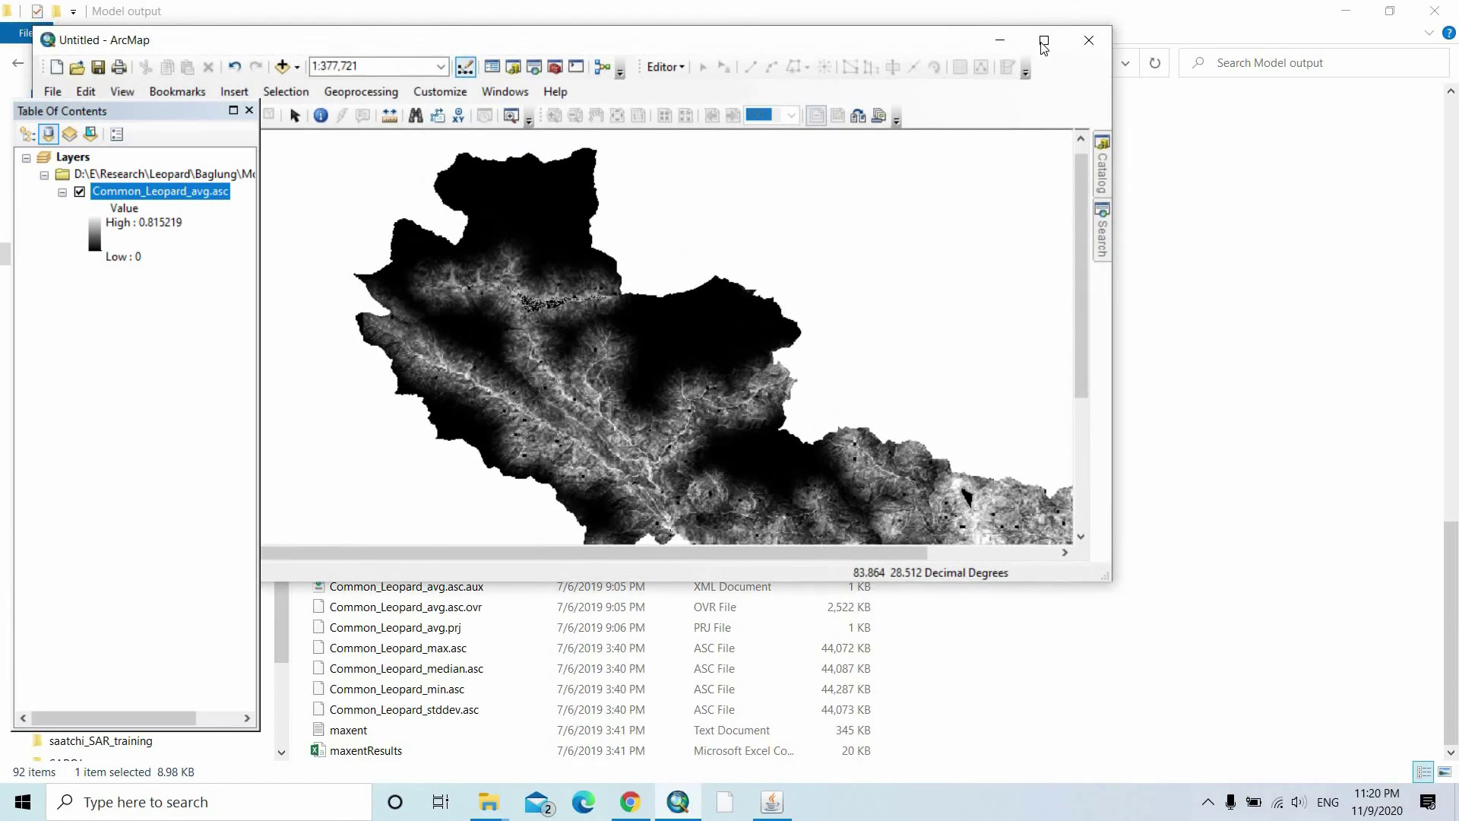
{"action": "left_click", "coordinate": [1044, 42]}
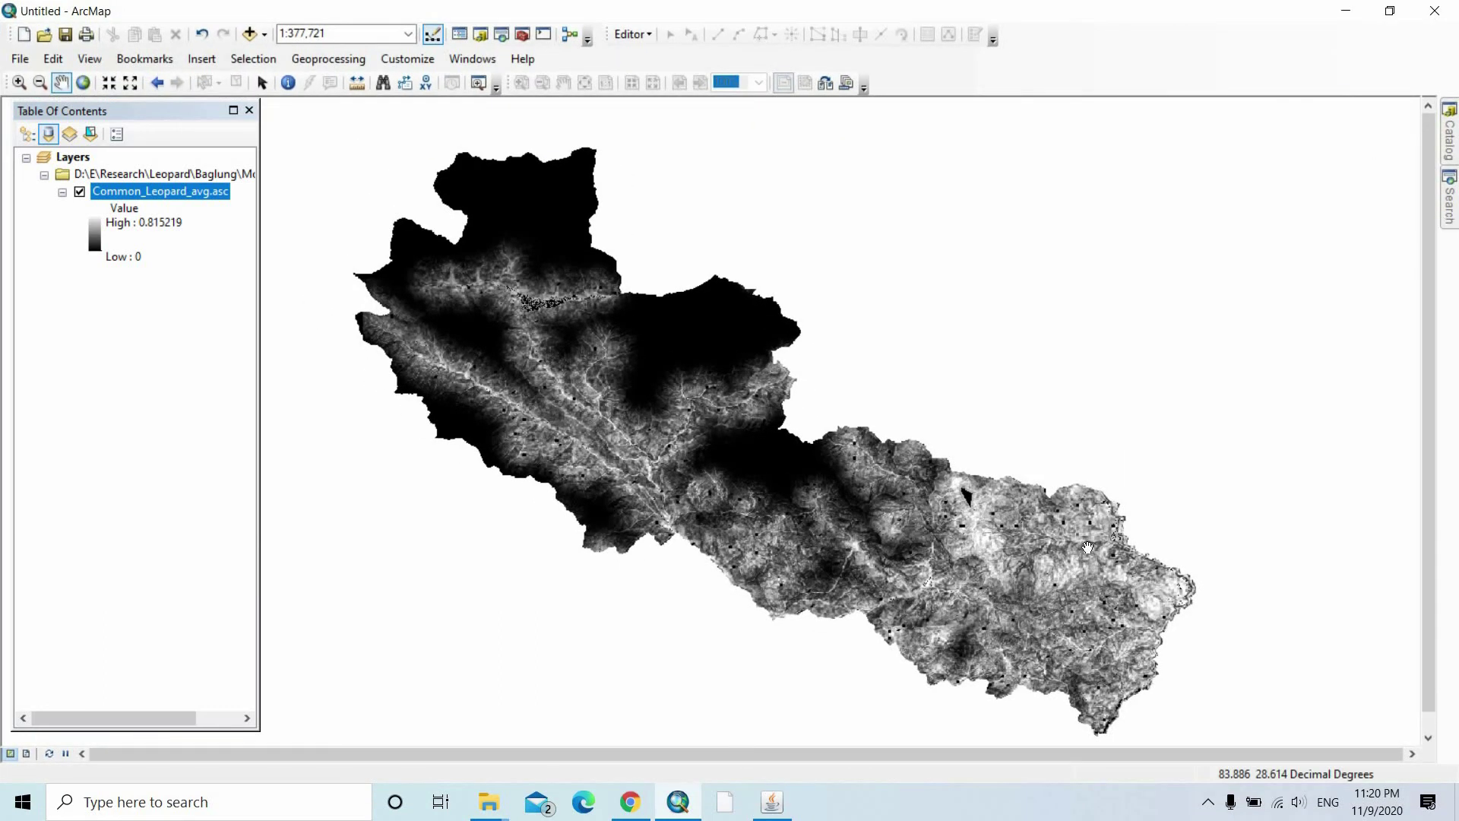
{"action": "mouse_move", "coordinate": [1449, 200]}
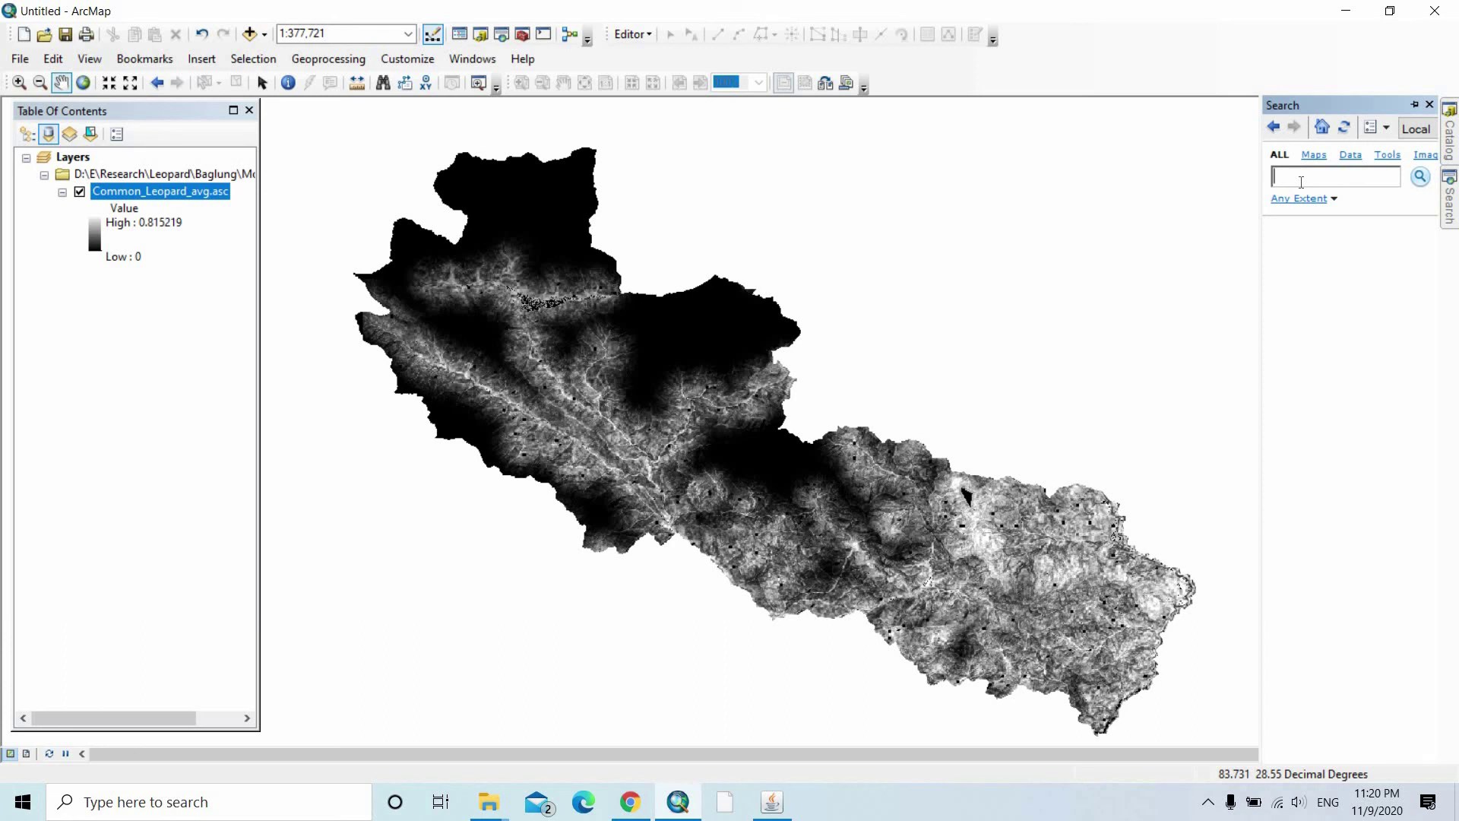
{"action": "left_click", "coordinate": [1301, 183]}
{"action": "type", "text": "define projection"}
Define the GCS_WGS_1984 coordinate system for Common_Leopard_avg.asc with Define Projection
{"action": "key", "text": "Return"}
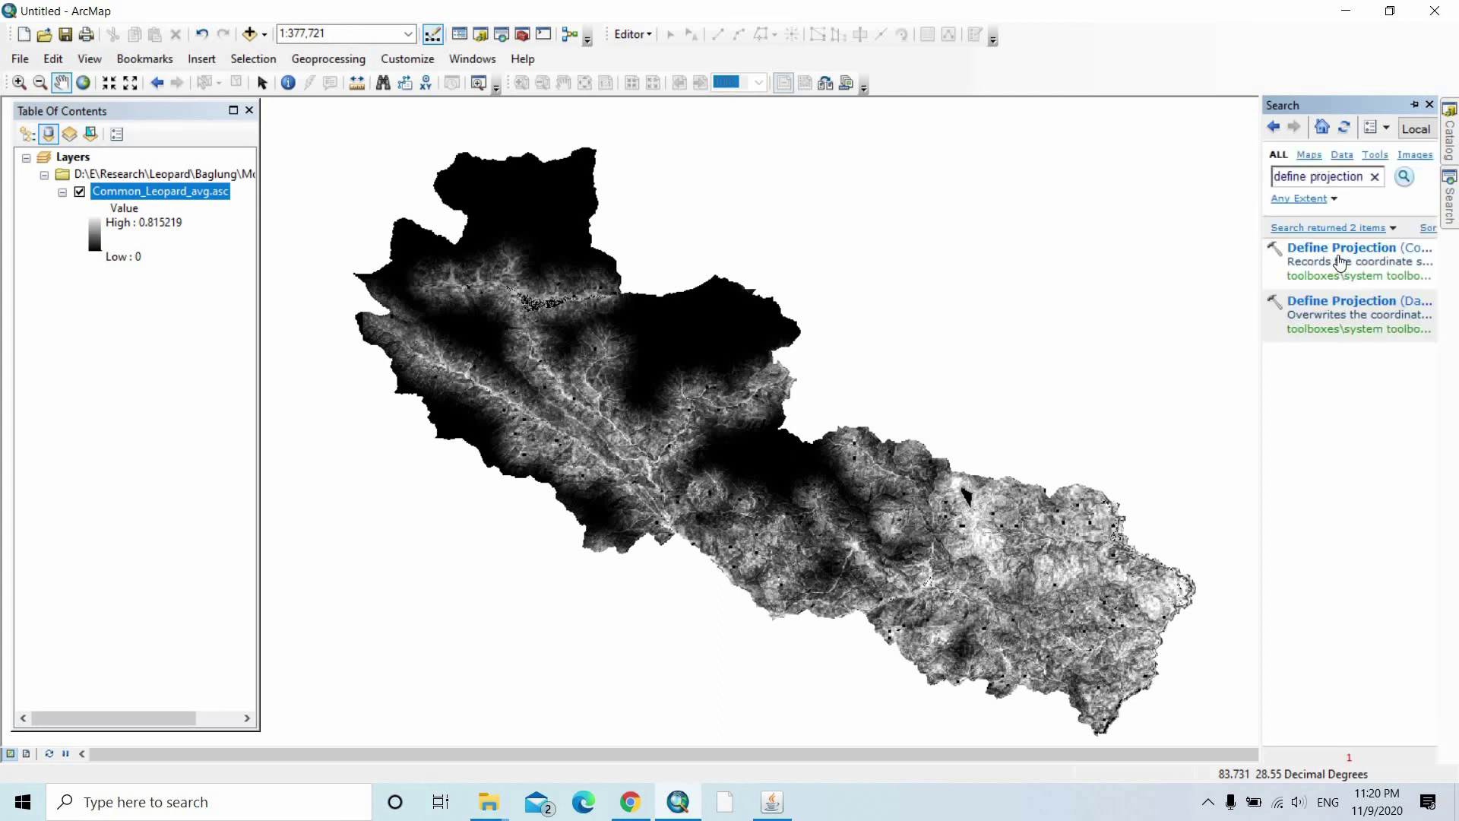
{"action": "left_click", "coordinate": [1340, 314]}
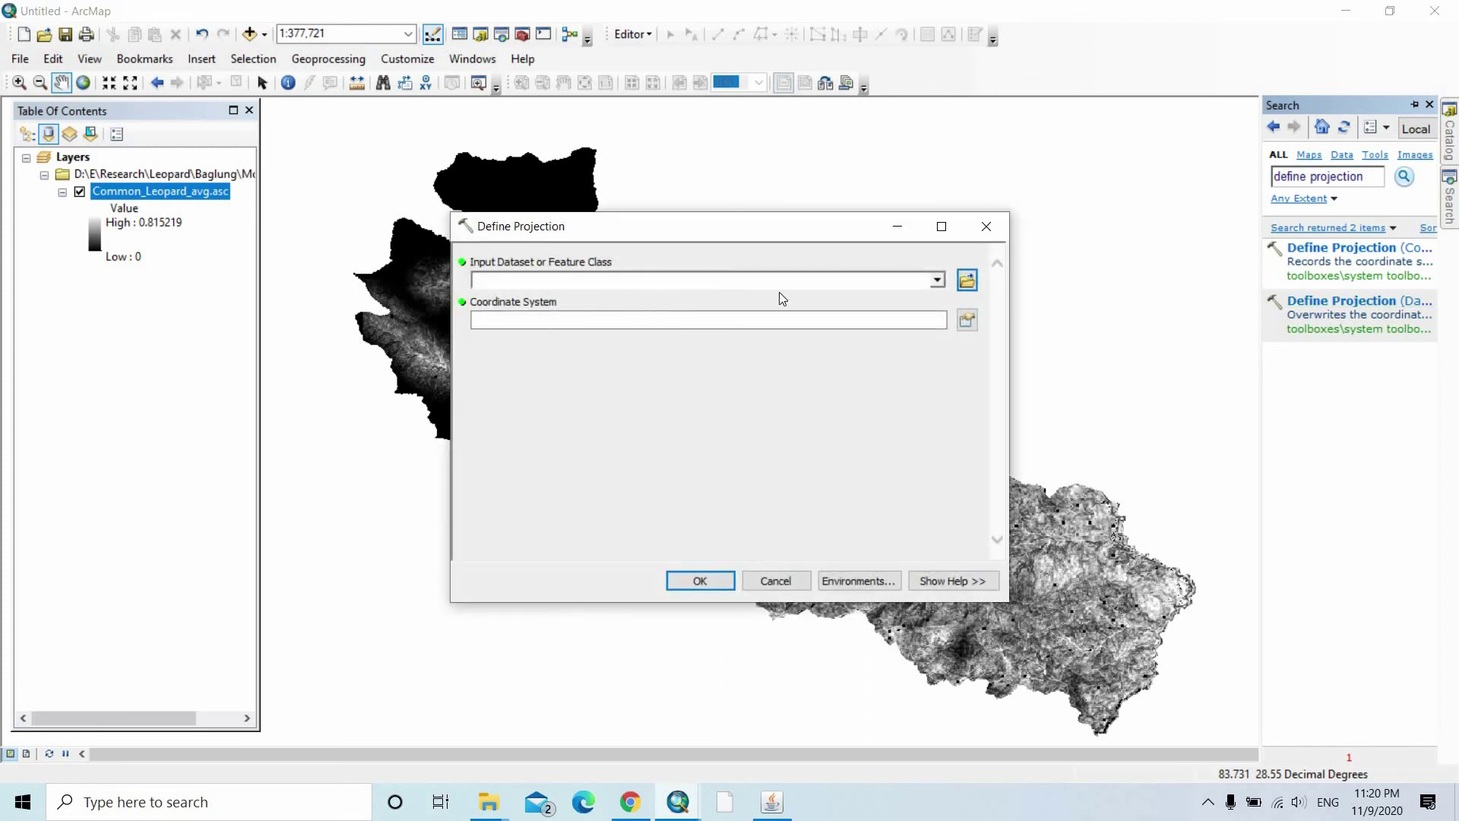
{"action": "left_click", "coordinate": [937, 281]}
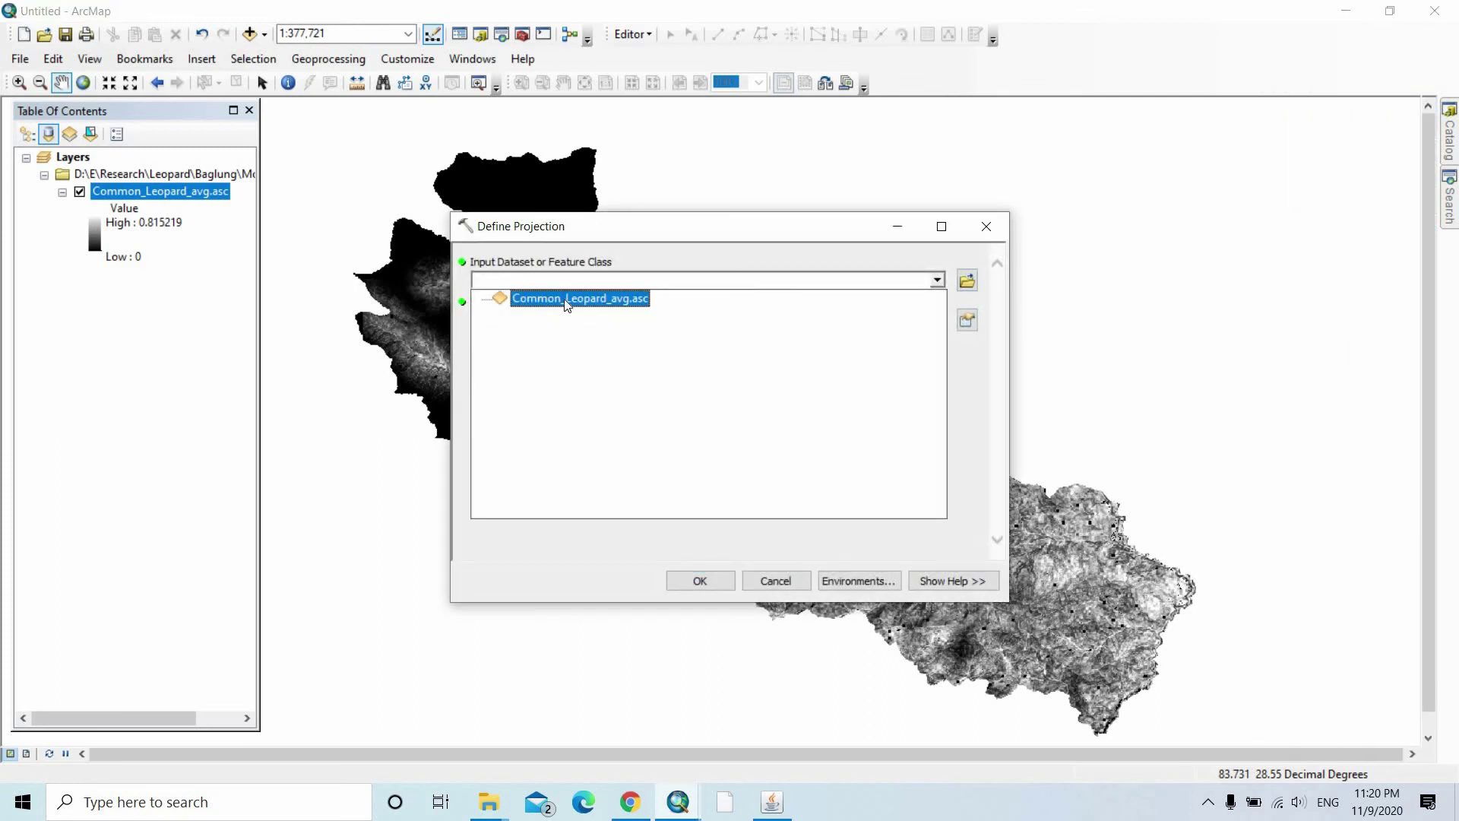
{"action": "left_click", "coordinate": [566, 298]}
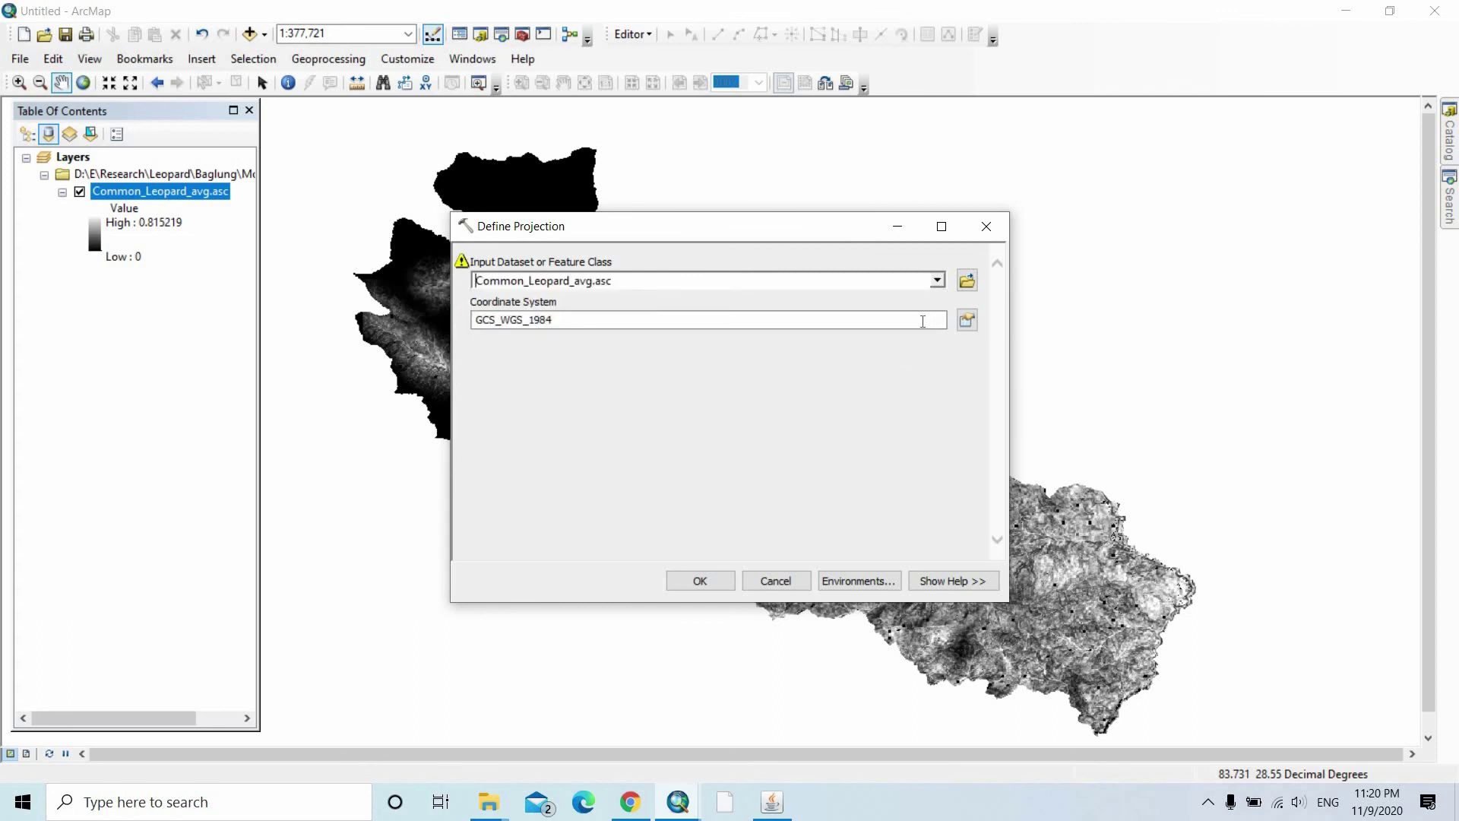
{"action": "left_click", "coordinate": [533, 320]}
{"action": "left_click", "coordinate": [700, 581]}
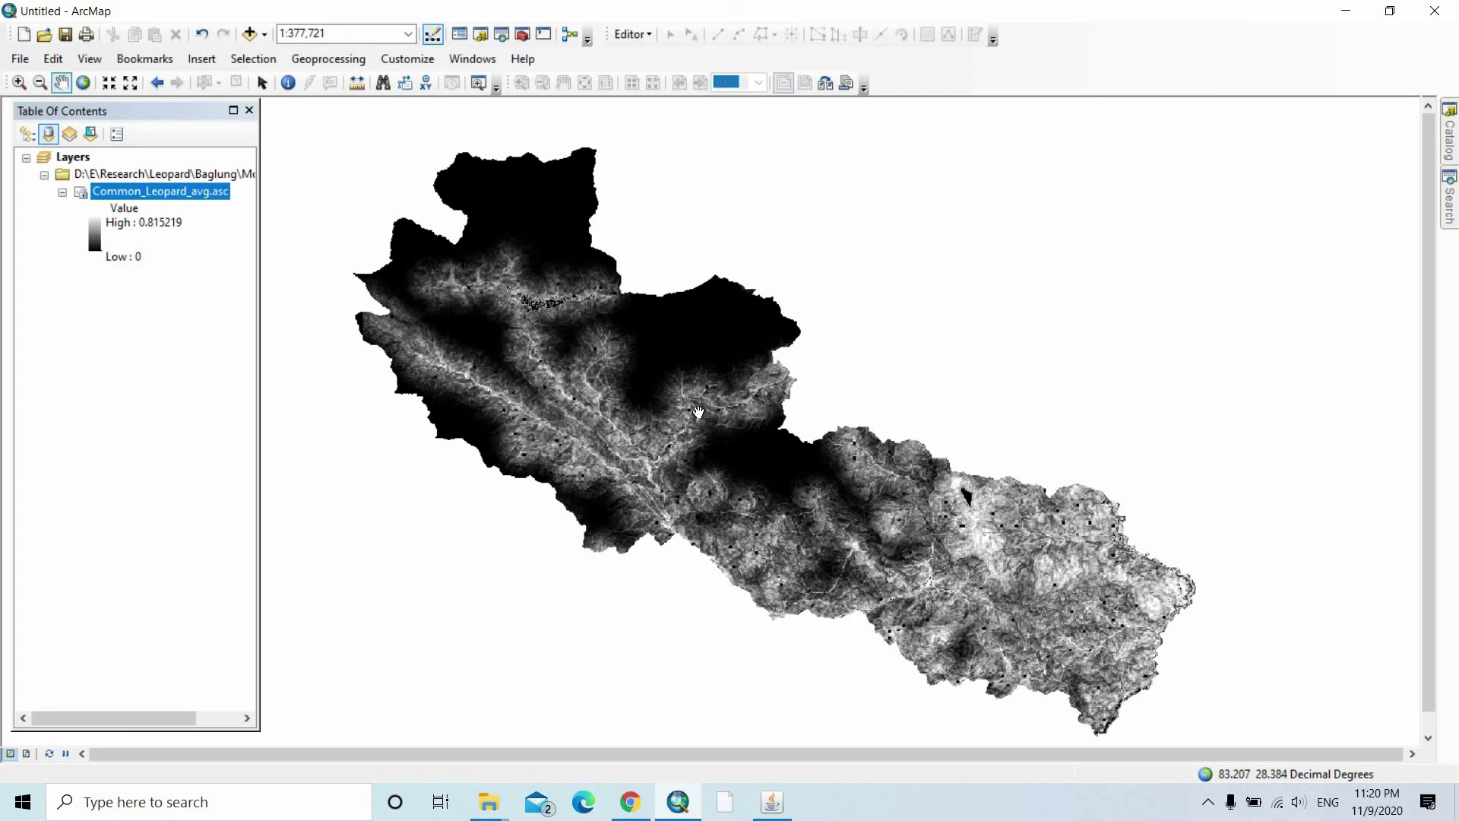
{"action": "left_click", "coordinate": [1451, 205]}
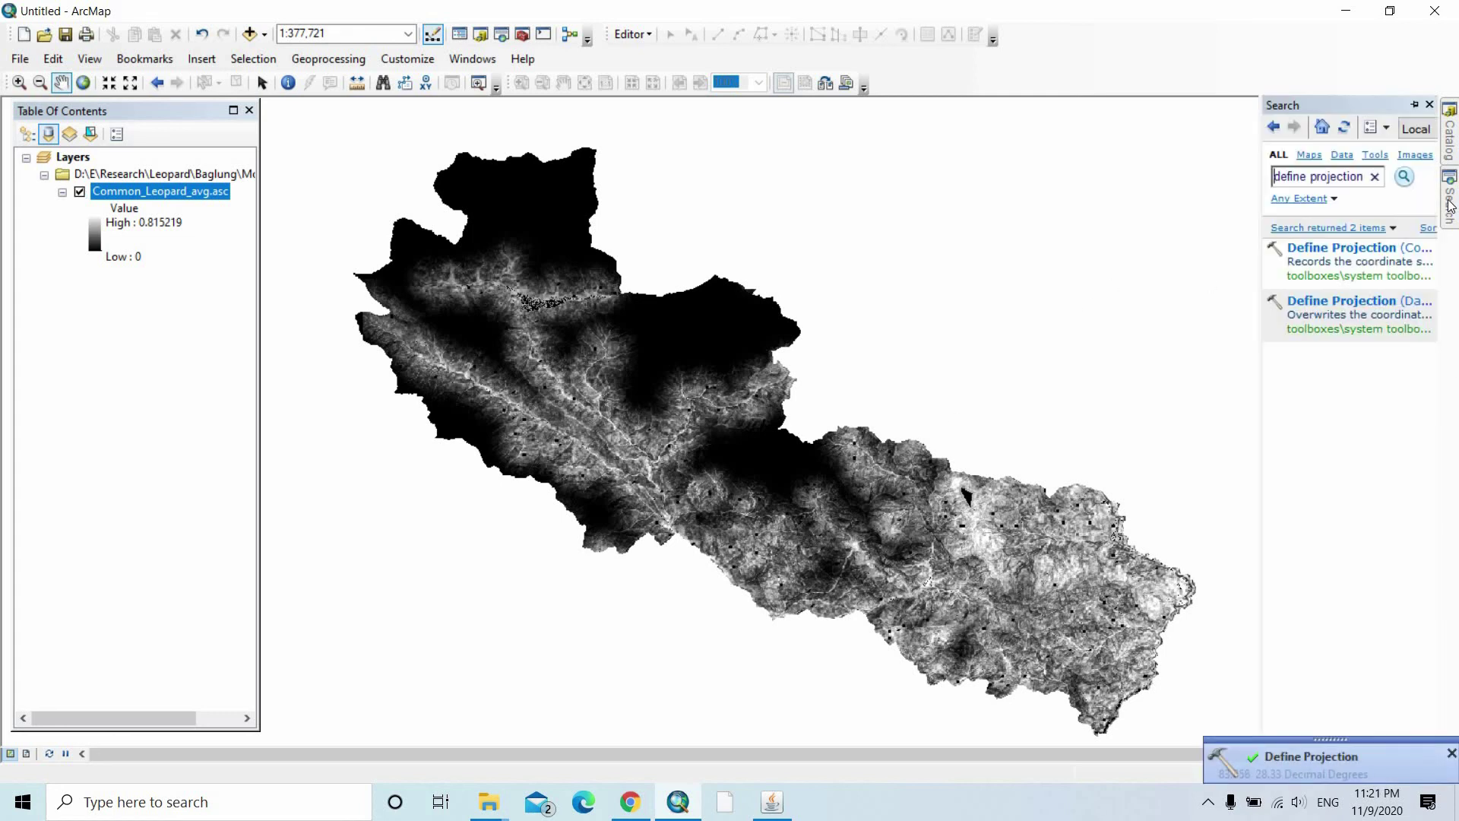
Replace the tool search with 'raster calculator' and run it
{"action": "left_click", "coordinate": [1375, 176]}
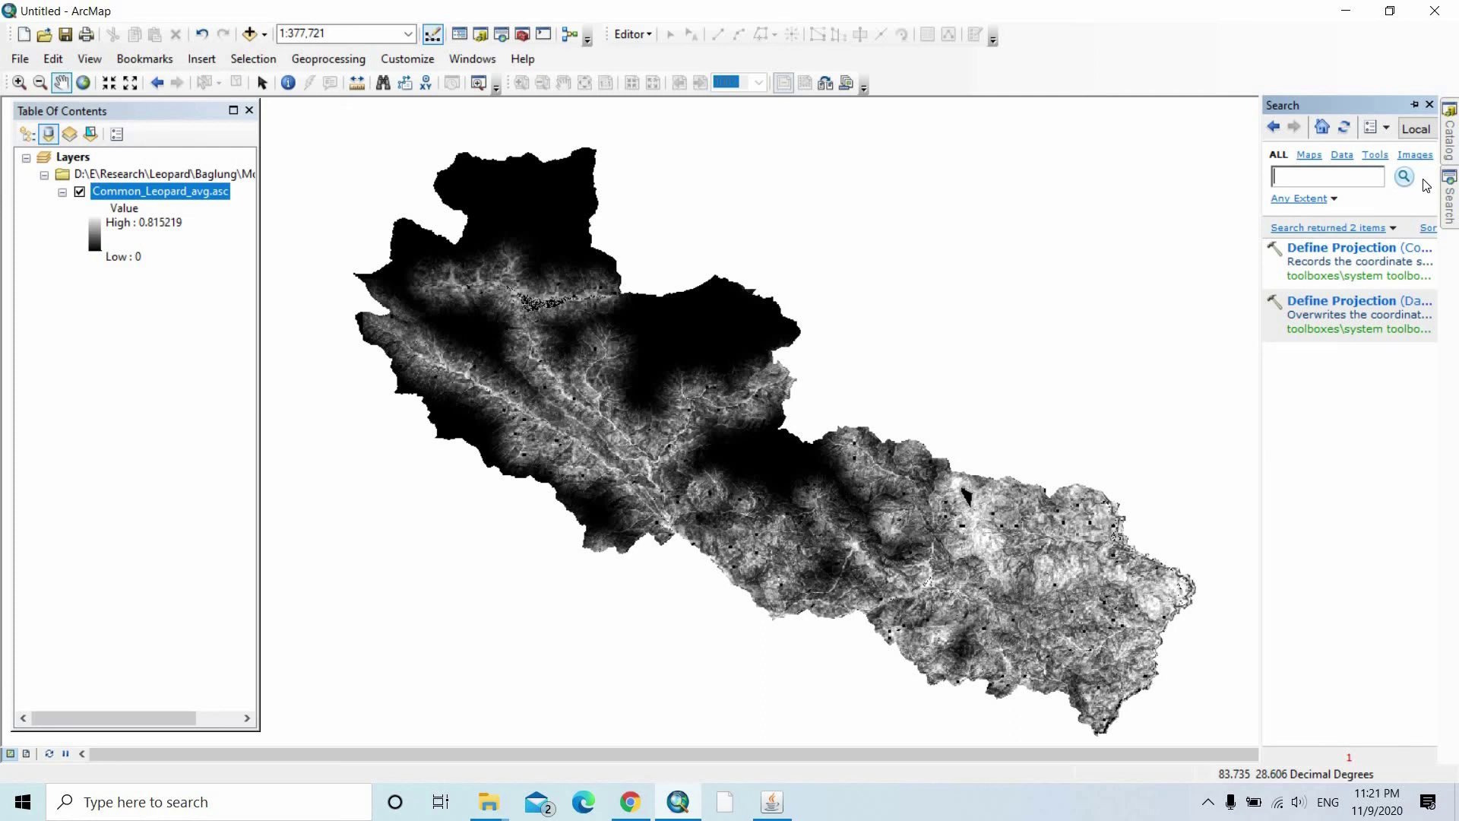
{"action": "type", "text": "raster calculator"}
{"action": "key", "text": "Return"}
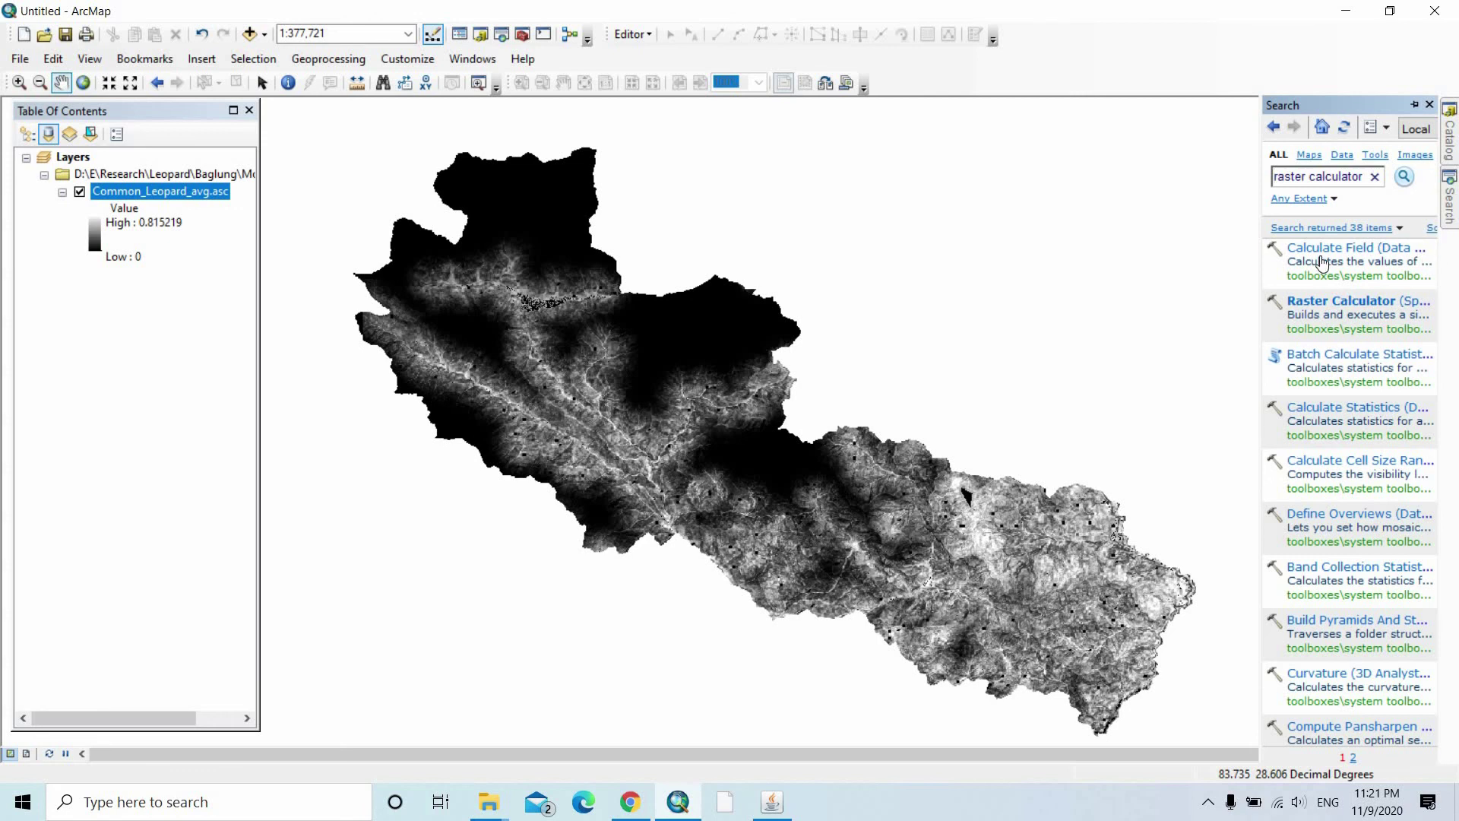
Enter the expression "Common_Leopard_avg.asc" * 1000 in Raster Calculator
{"action": "left_click", "coordinate": [1333, 302]}
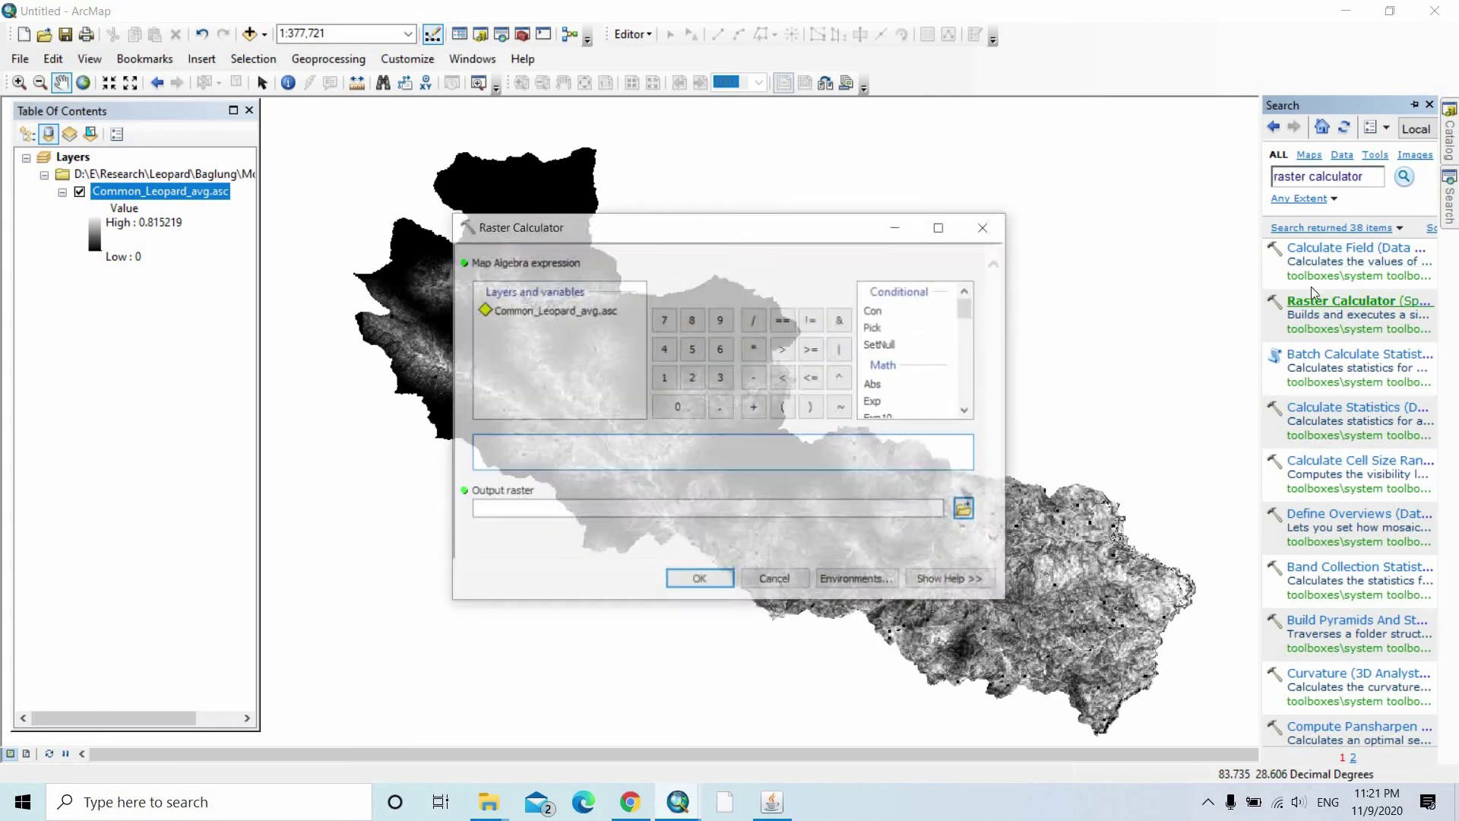
{"action": "double_click", "coordinate": [555, 309]}
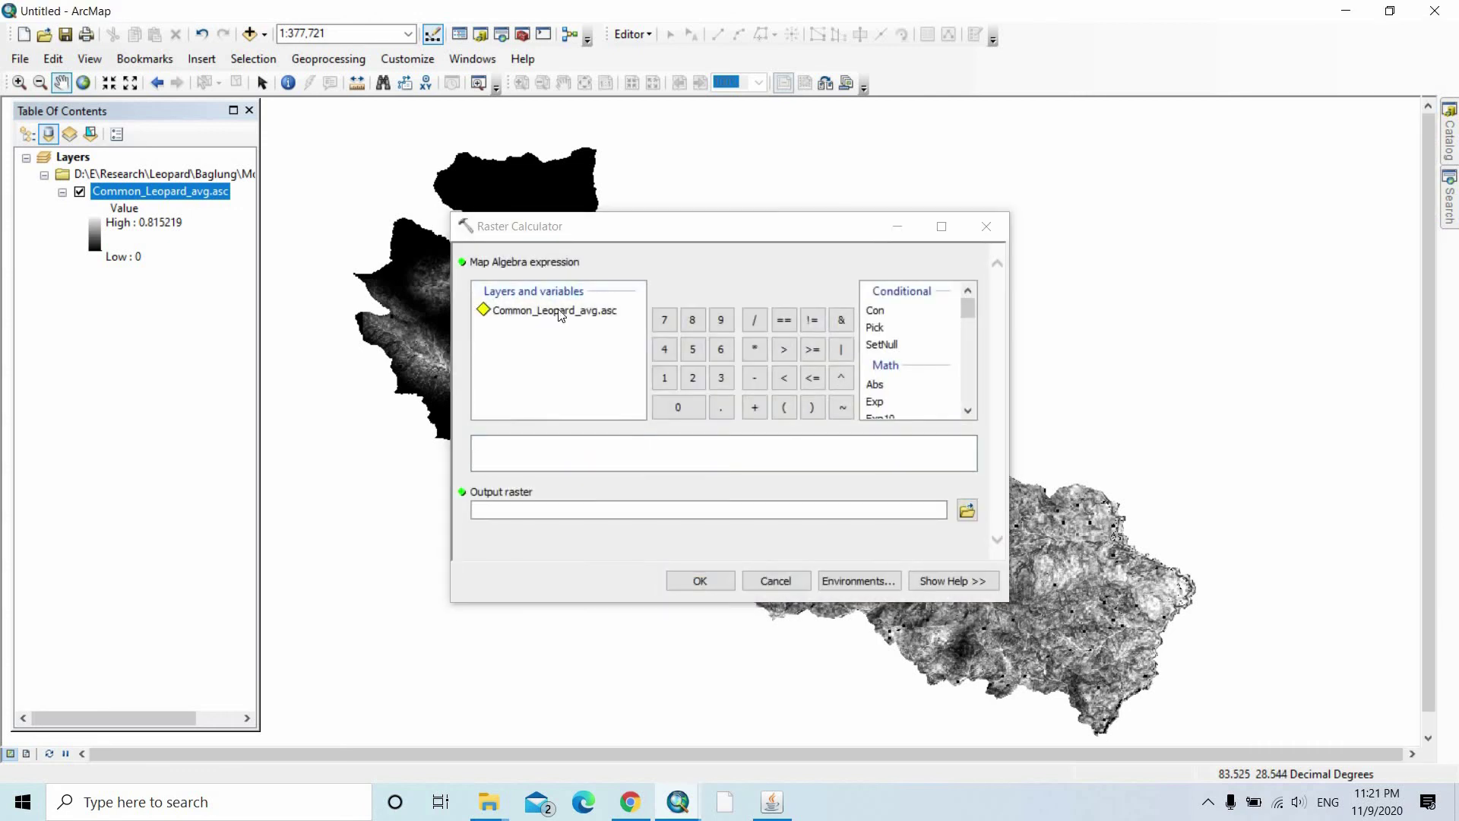
{"action": "left_click", "coordinate": [760, 353]}
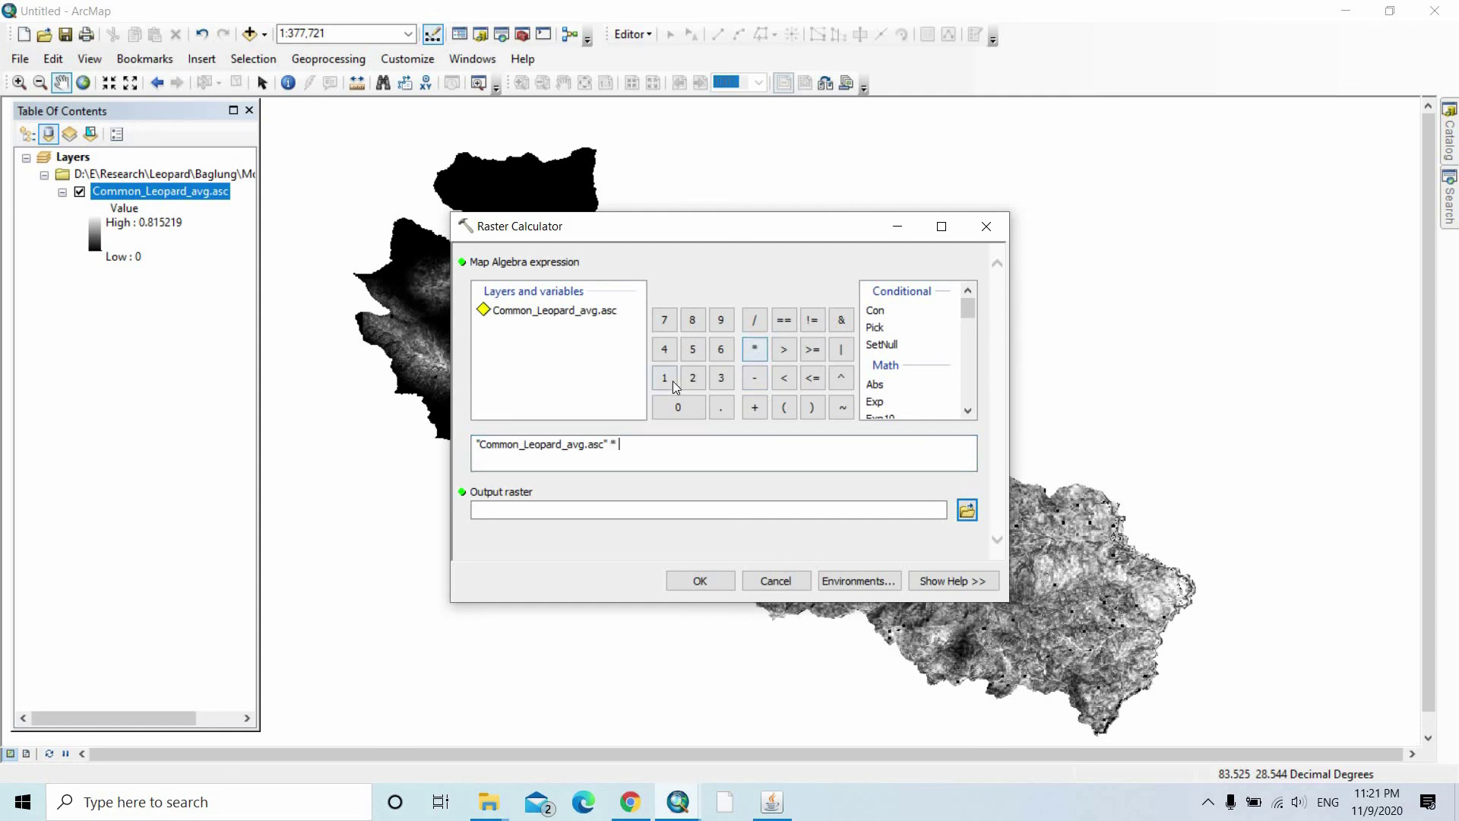
{"action": "left_click", "coordinate": [676, 405]}
{"action": "left_click", "coordinate": [676, 405]}
{"action": "left_click", "coordinate": [677, 404]}
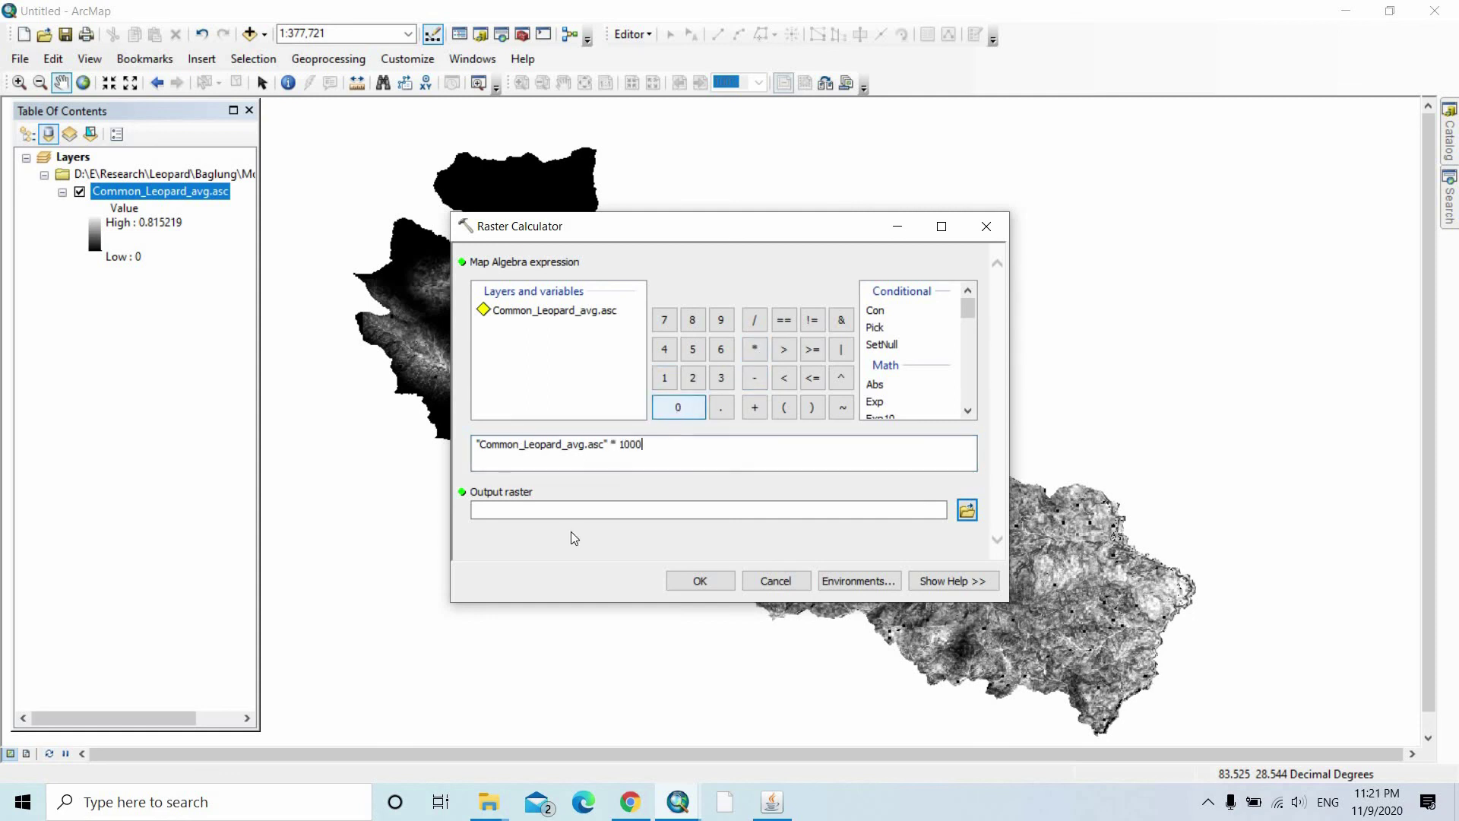
{"action": "left_click", "coordinate": [677, 404]}
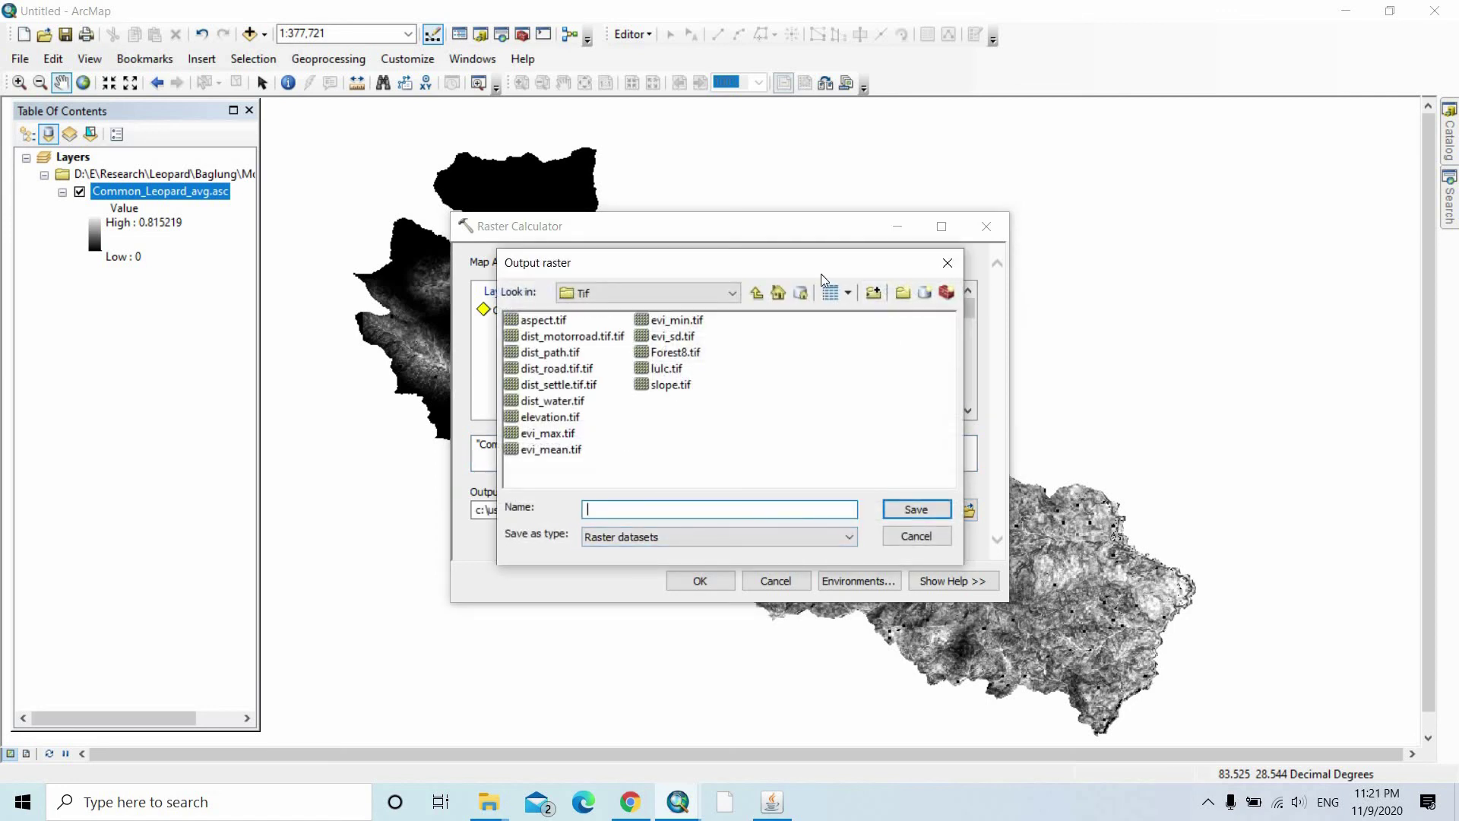
Browse the output location to D:\E\Research\Leopard\Baglung\Data analysis\GIS
{"action": "left_click", "coordinate": [758, 294]}
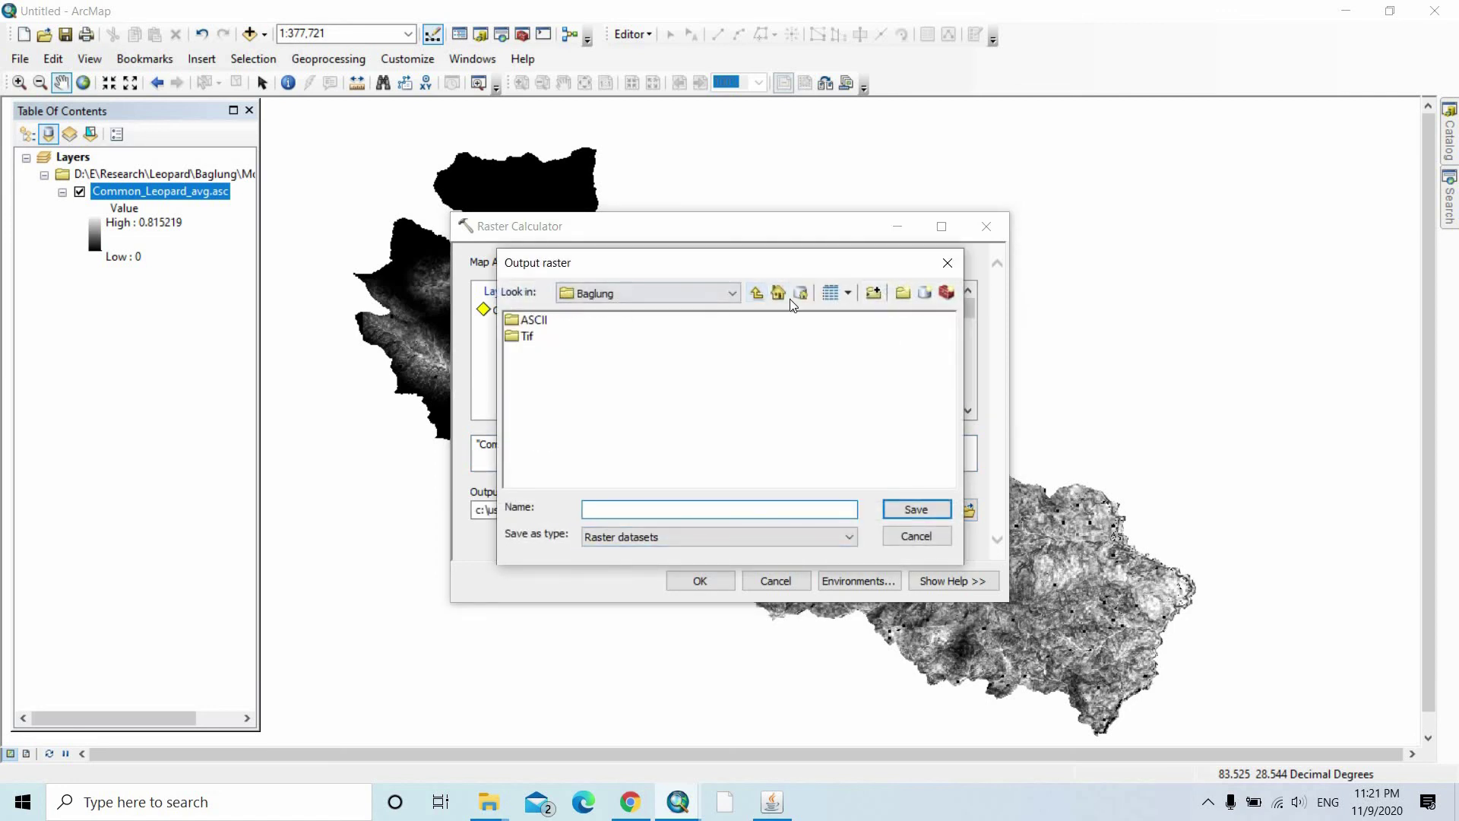
{"action": "left_click", "coordinate": [756, 293]}
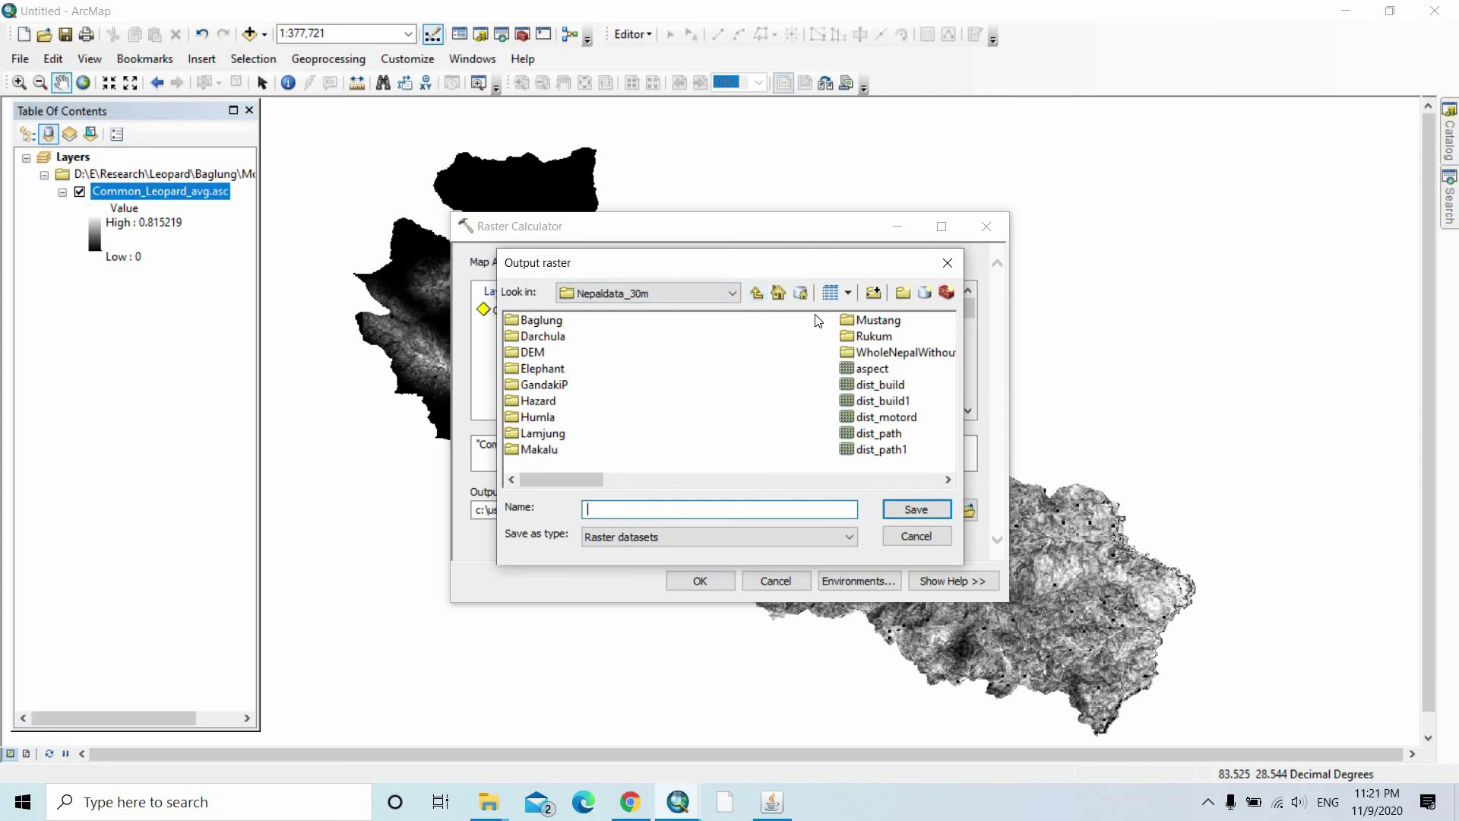
{"action": "left_click", "coordinate": [733, 294]}
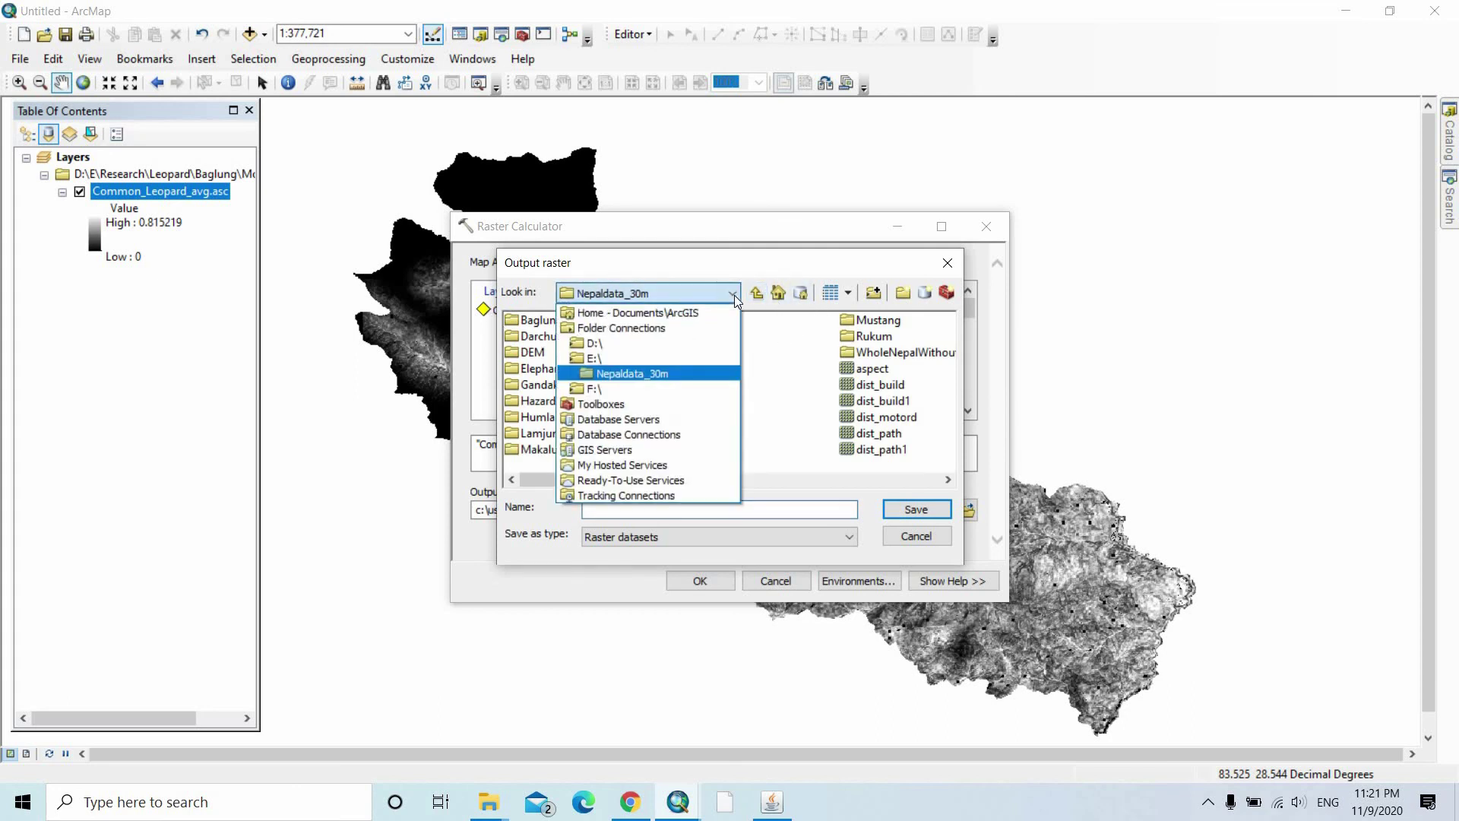
{"action": "left_click", "coordinate": [579, 344]}
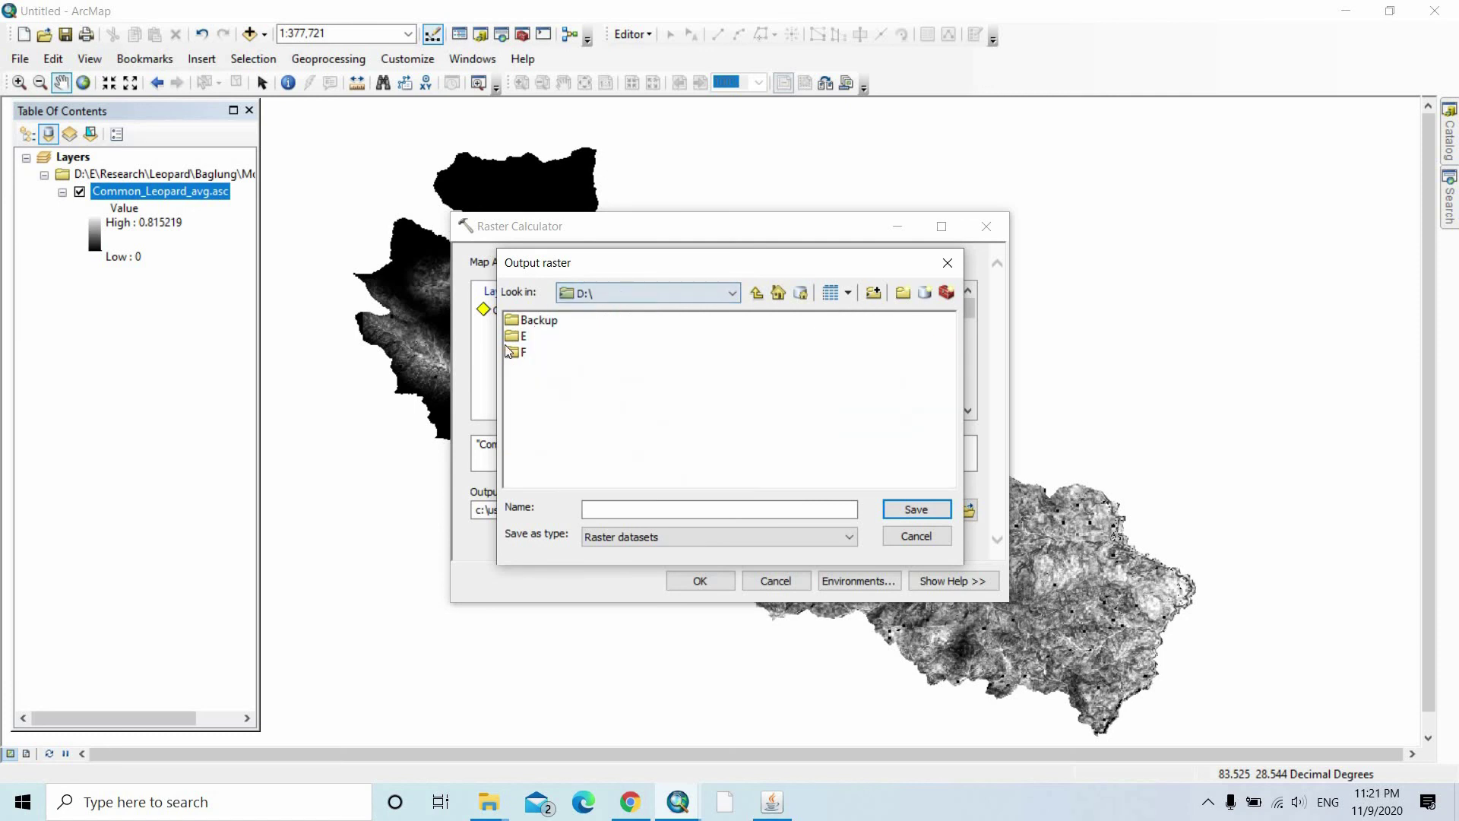
{"action": "double_click", "coordinate": [523, 336]}
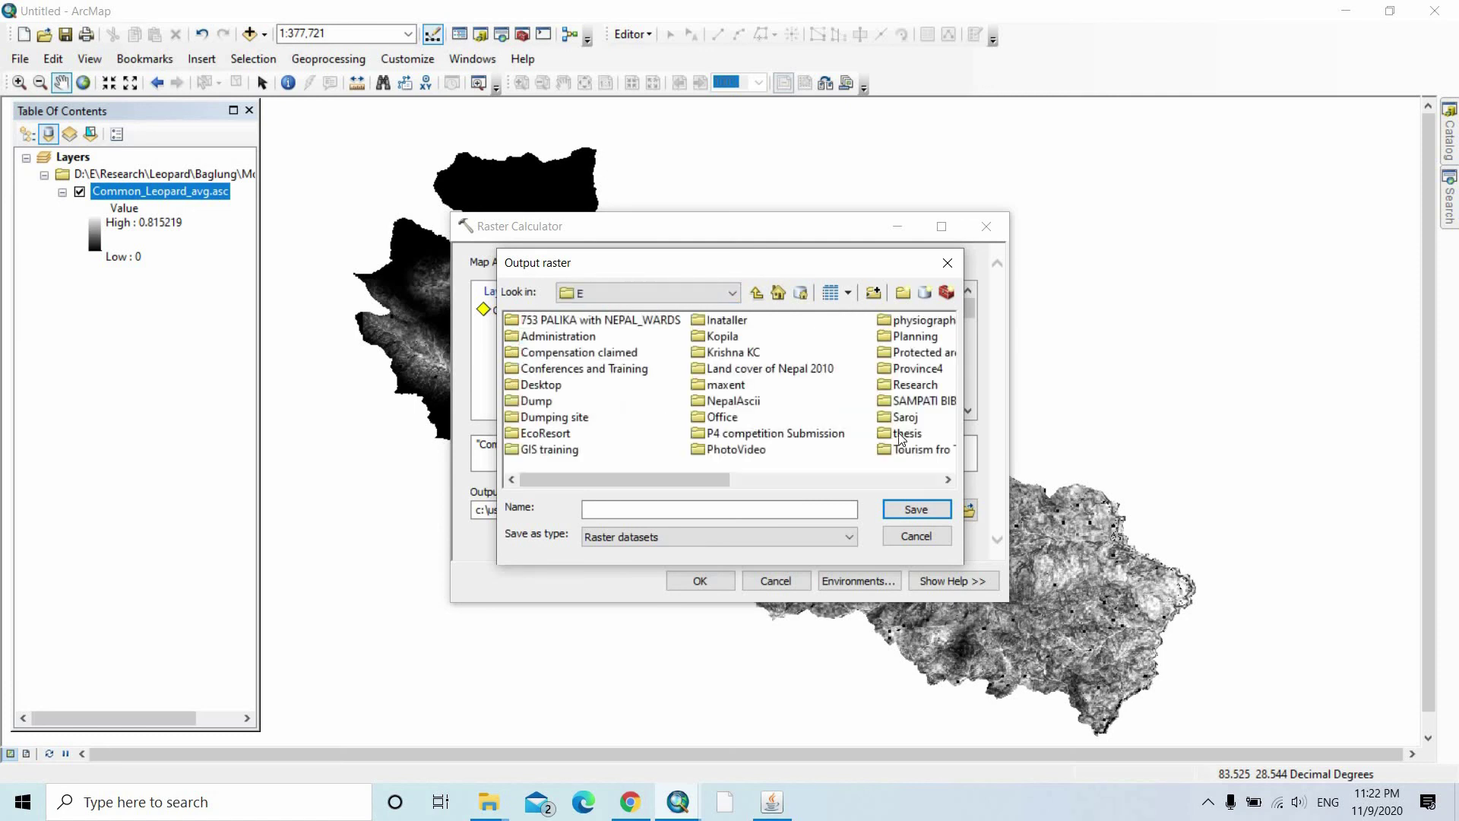
{"action": "double_click", "coordinate": [908, 385]}
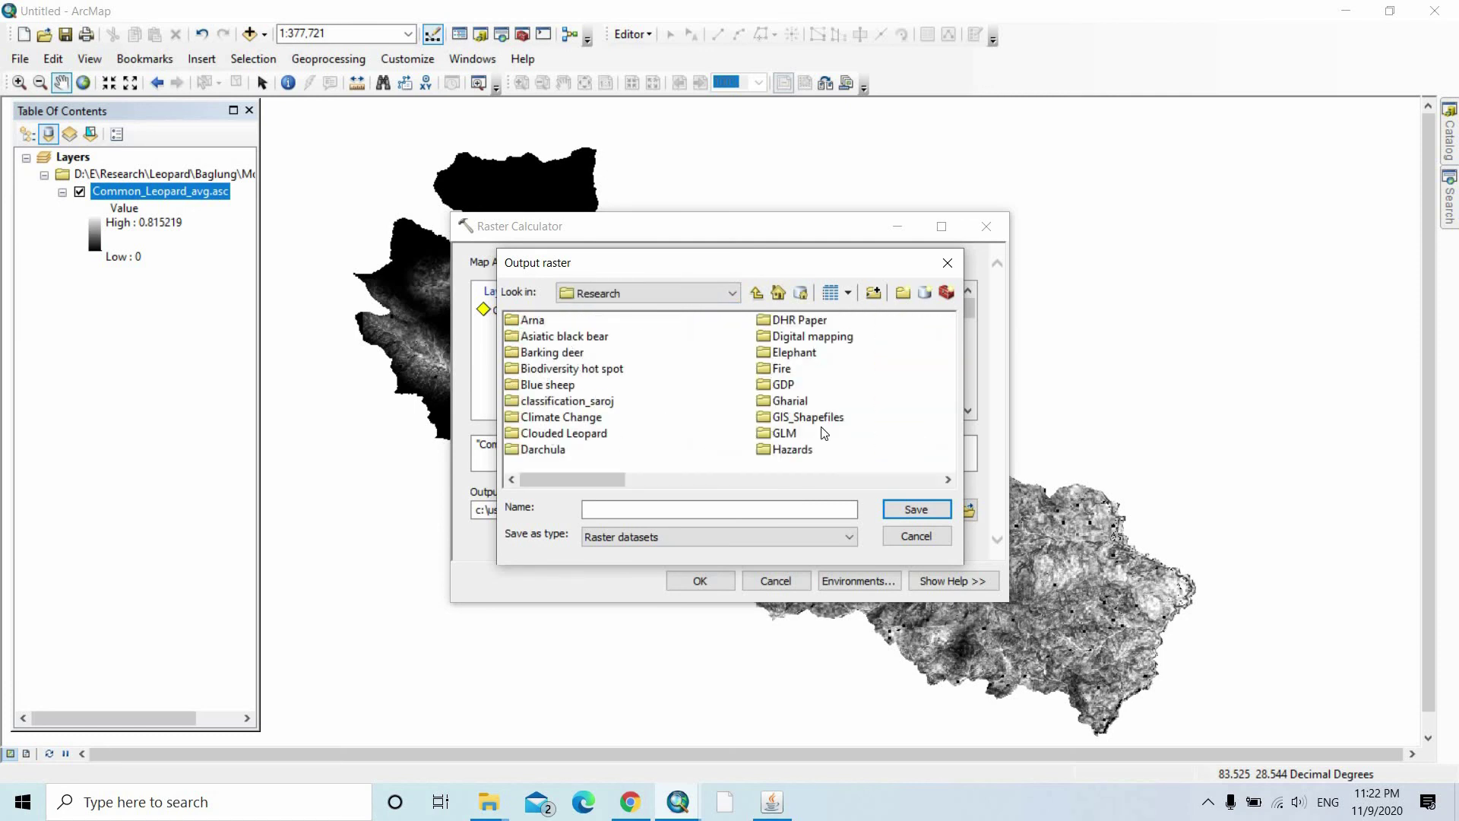
{"action": "left_click", "coordinate": [946, 480]}
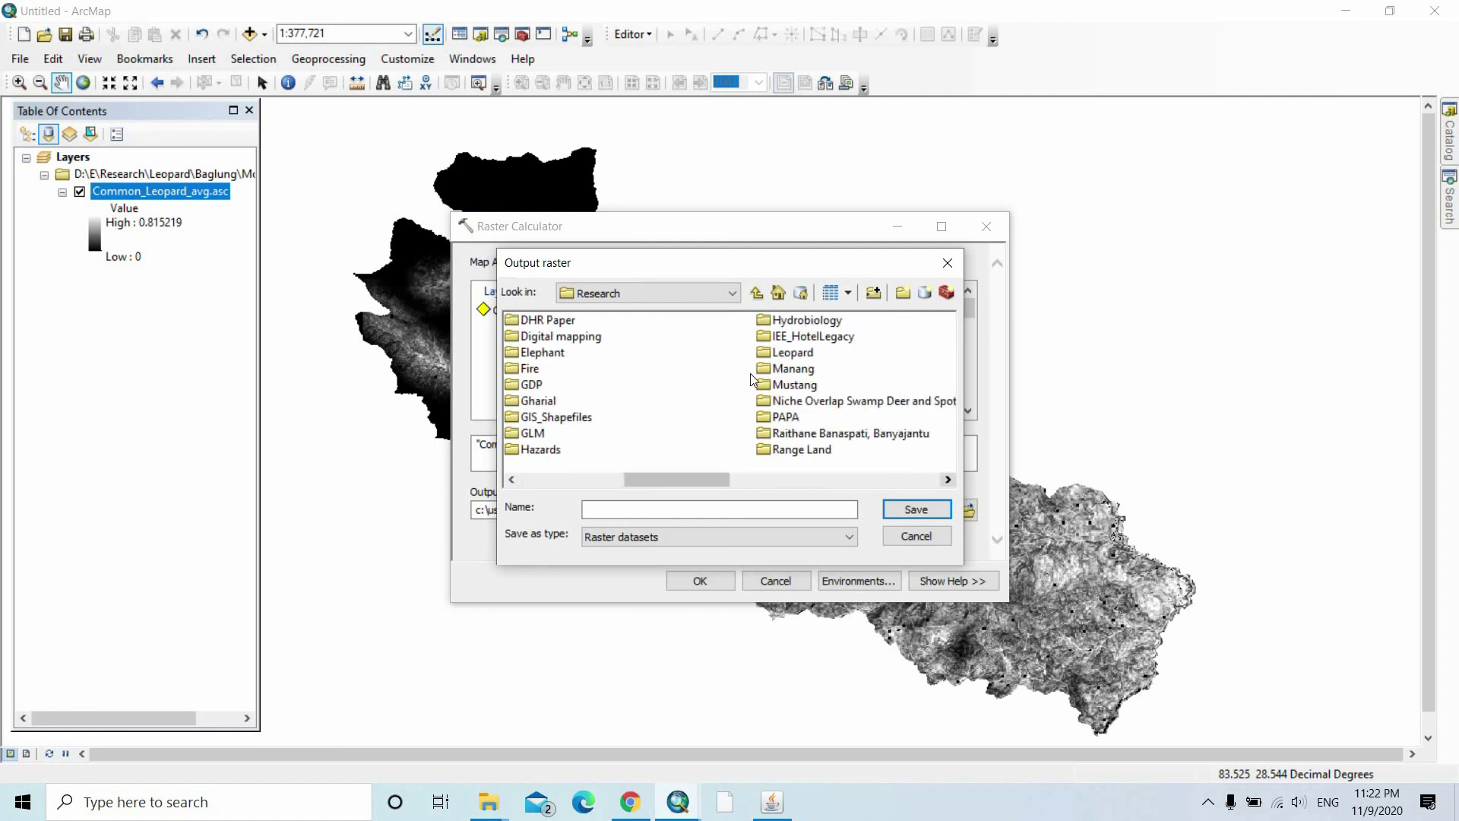
{"action": "double_click", "coordinate": [783, 352]}
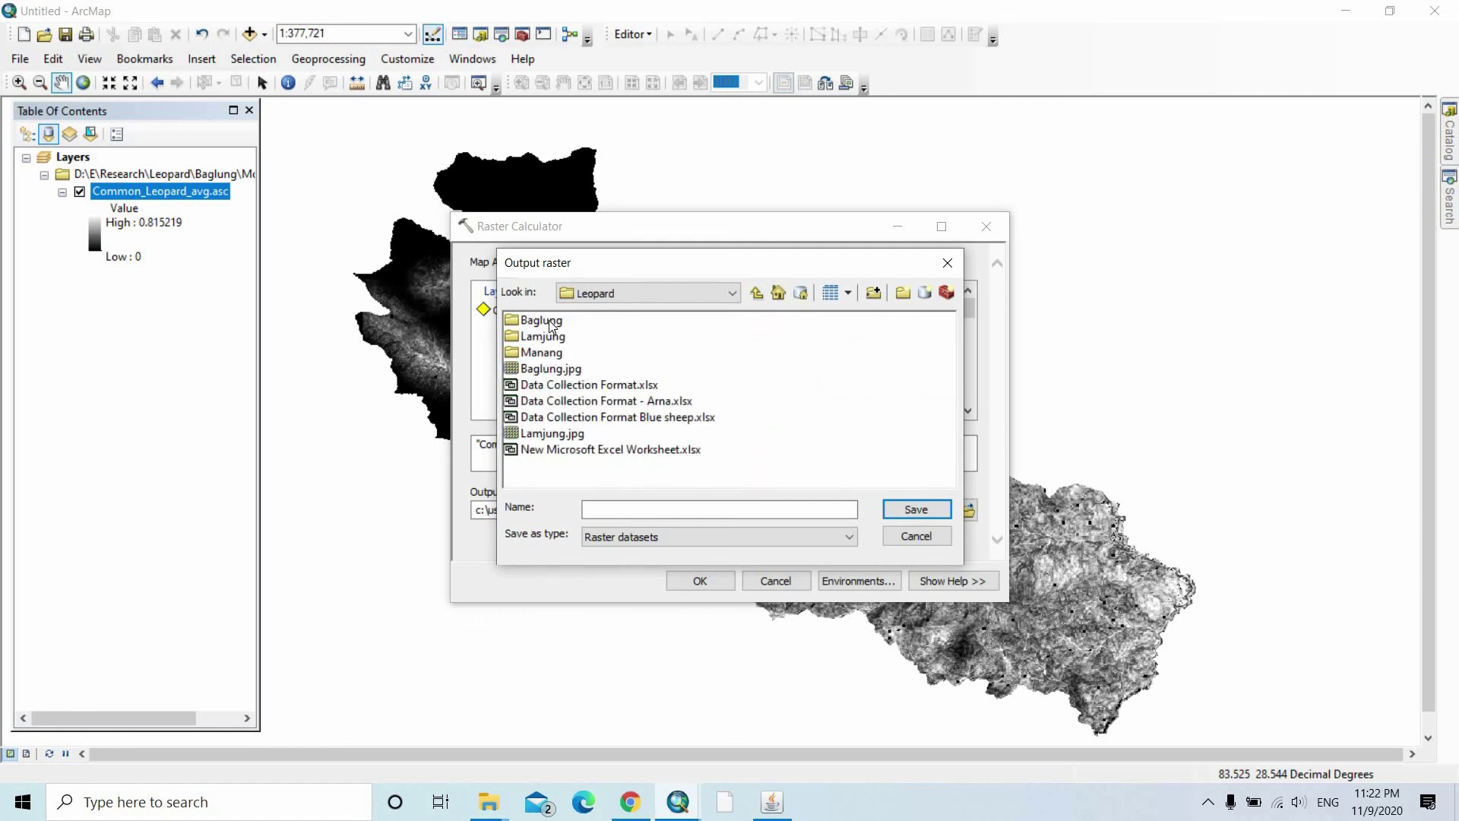
{"action": "left_click", "coordinate": [552, 323]}
{"action": "double_click", "coordinate": [553, 322]}
{"action": "double_click", "coordinate": [534, 322]}
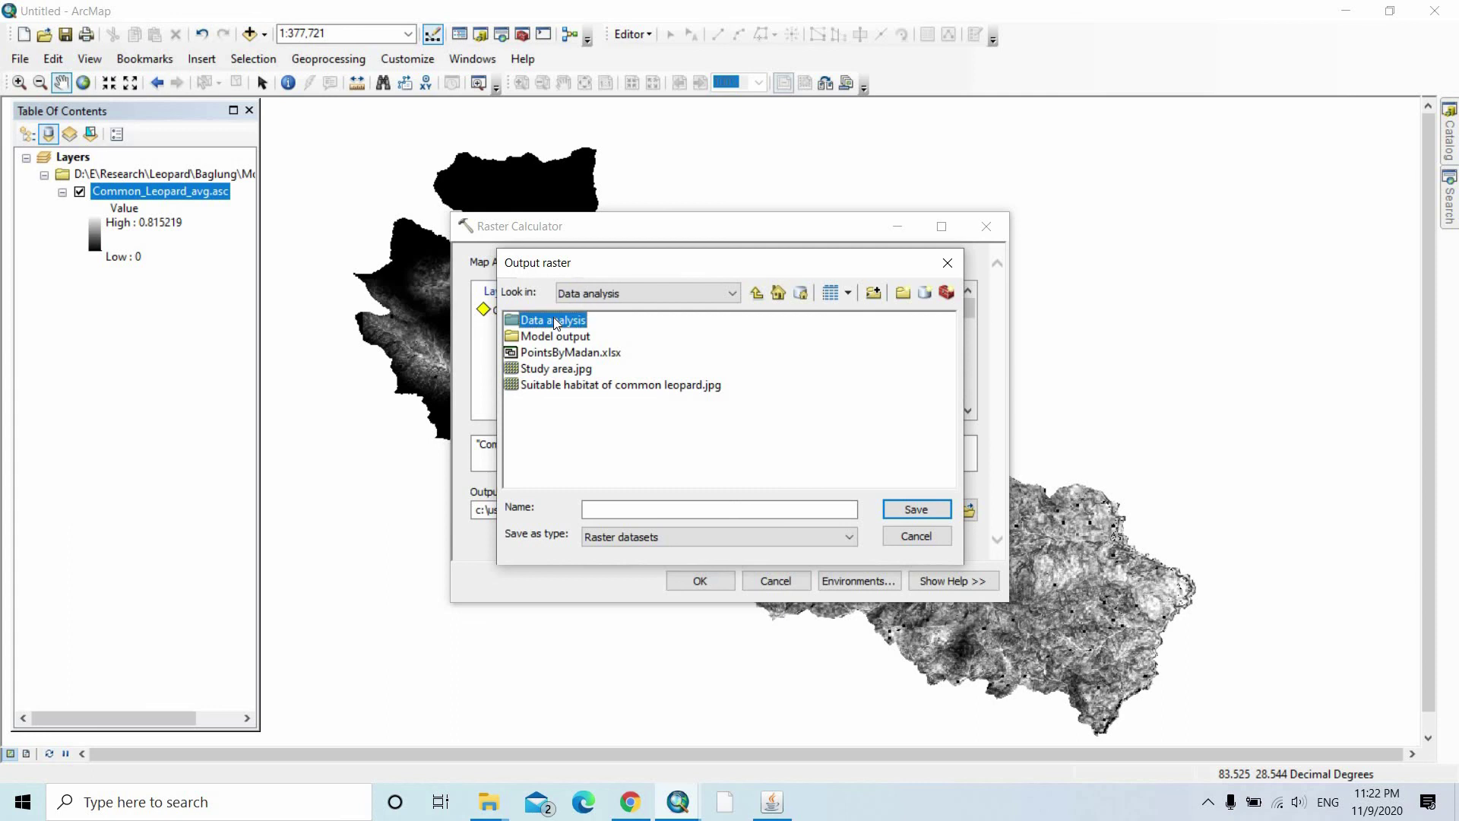
{"action": "double_click", "coordinate": [525, 337]}
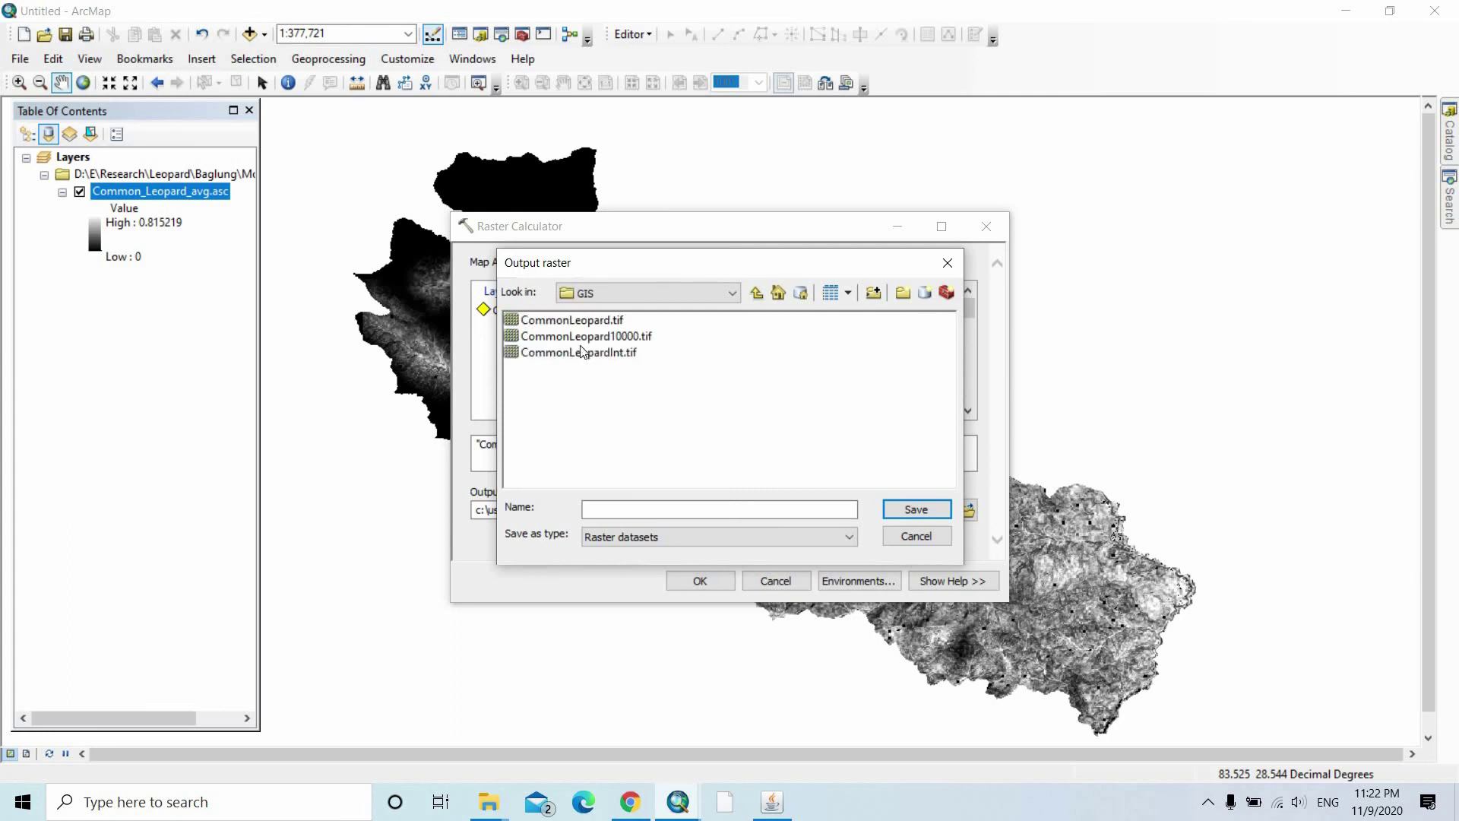
Name the output raster CommonLeopard10000_1.tif and save it
{"action": "left_click", "coordinate": [587, 340]}
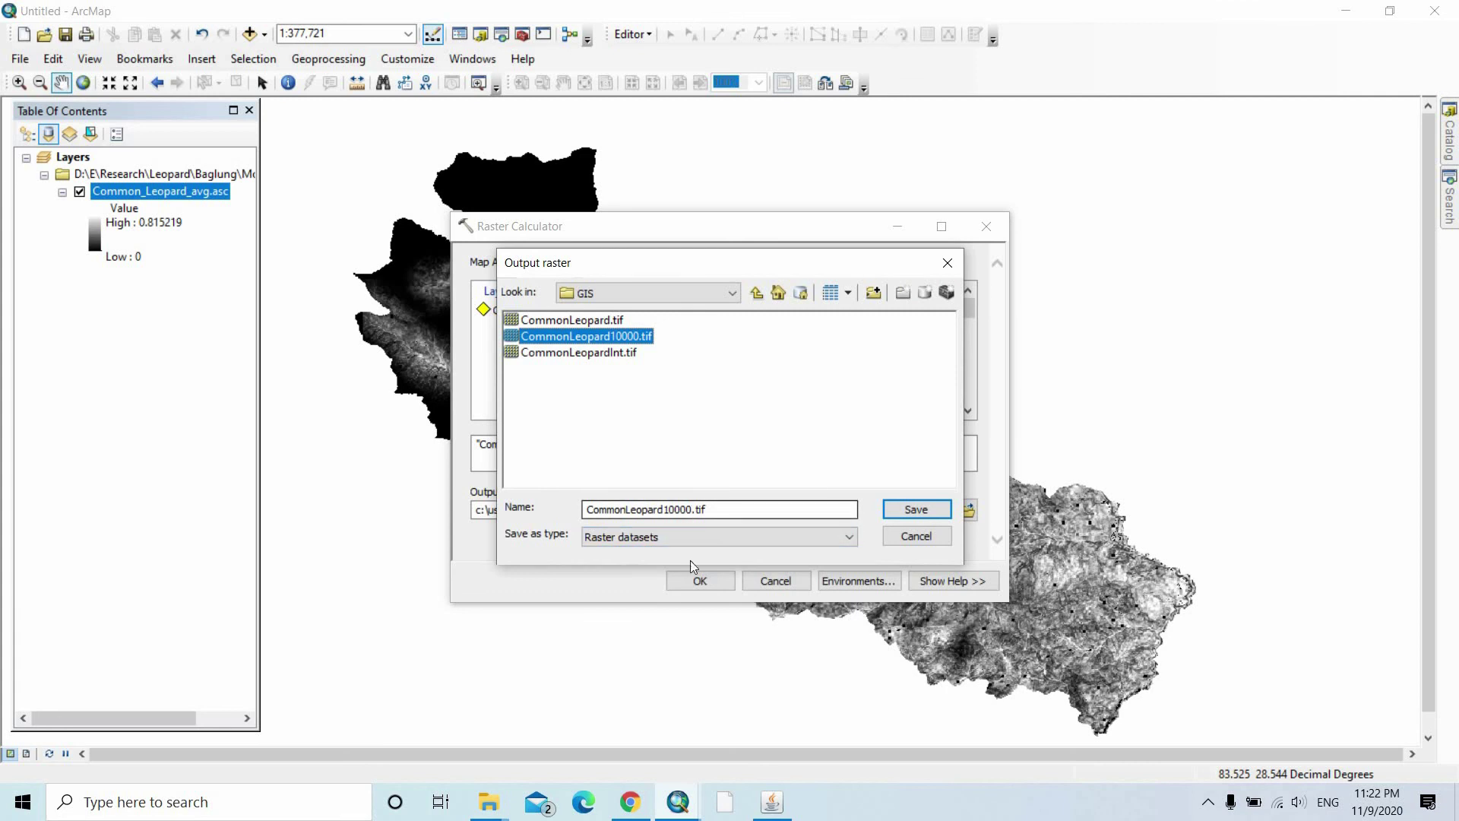
{"action": "left_click", "coordinate": [694, 509]}
{"action": "type", "text": "_"}
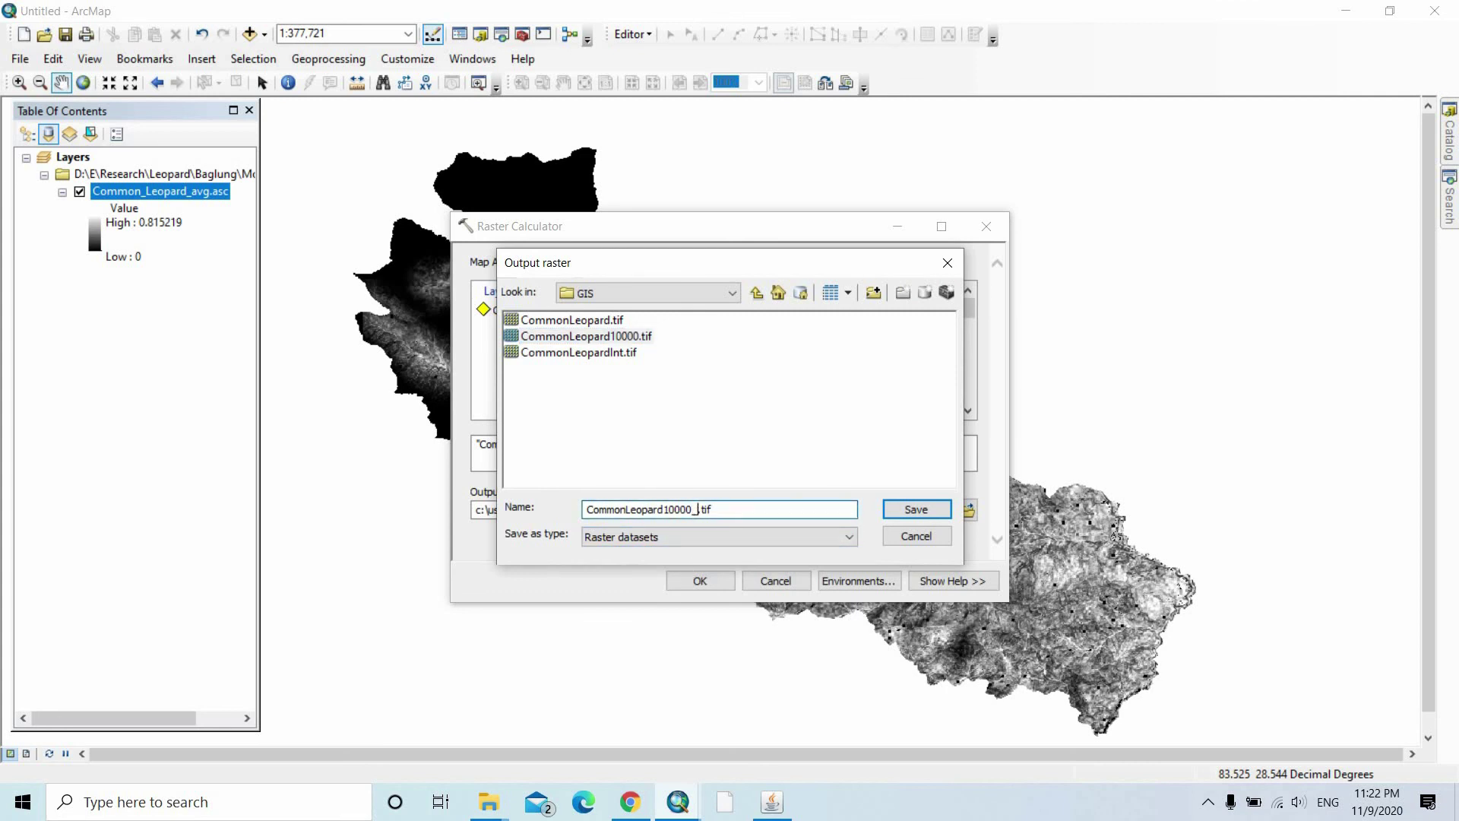
{"action": "type", "text": "1"}
{"action": "left_click", "coordinate": [916, 509]}
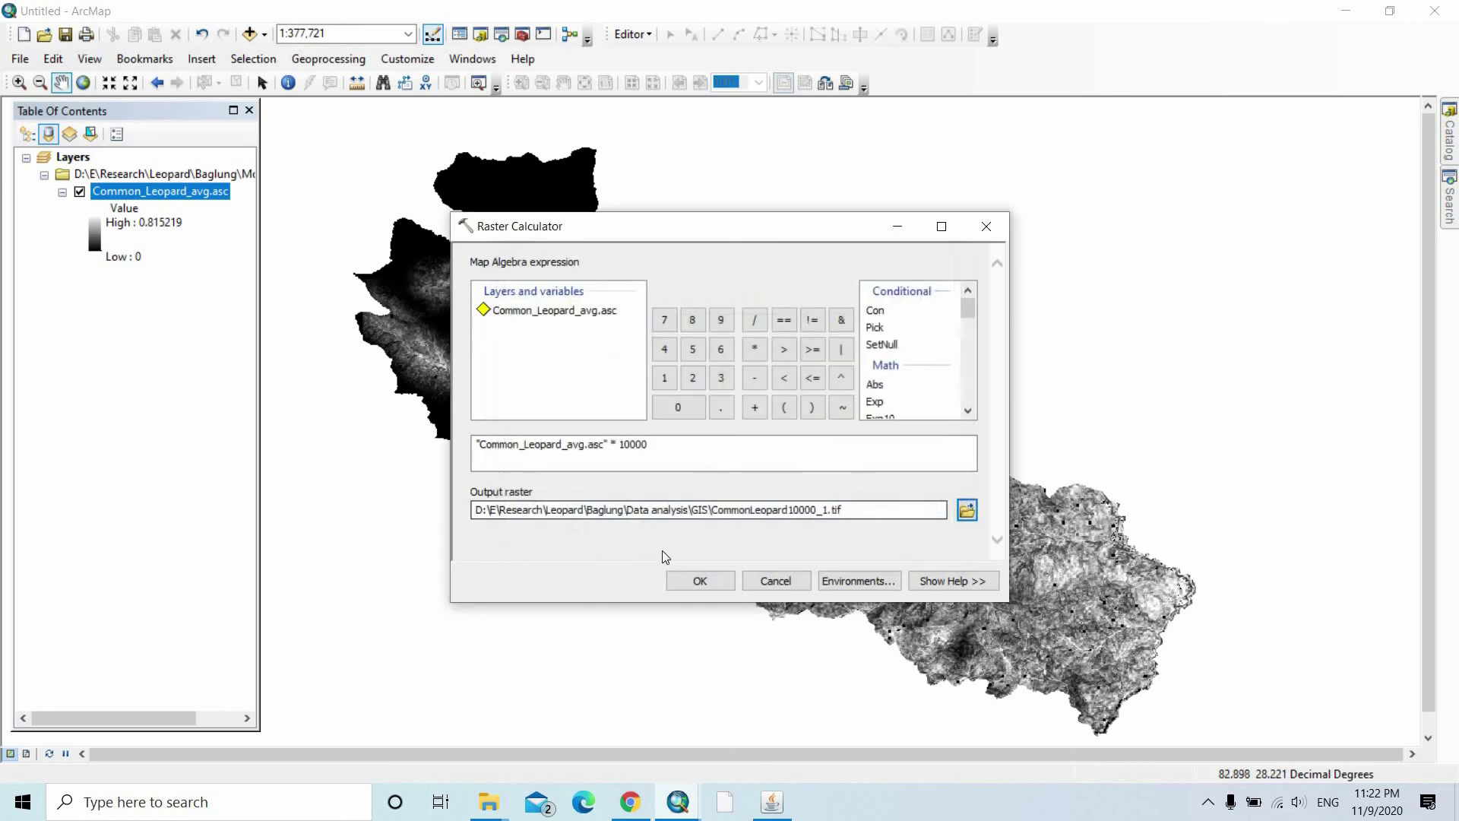
Run the Raster Calculator multiplication to add CommonLeopard10000_1.tif (values 0–8226.93) to the map
{"action": "left_click", "coordinate": [693, 580]}
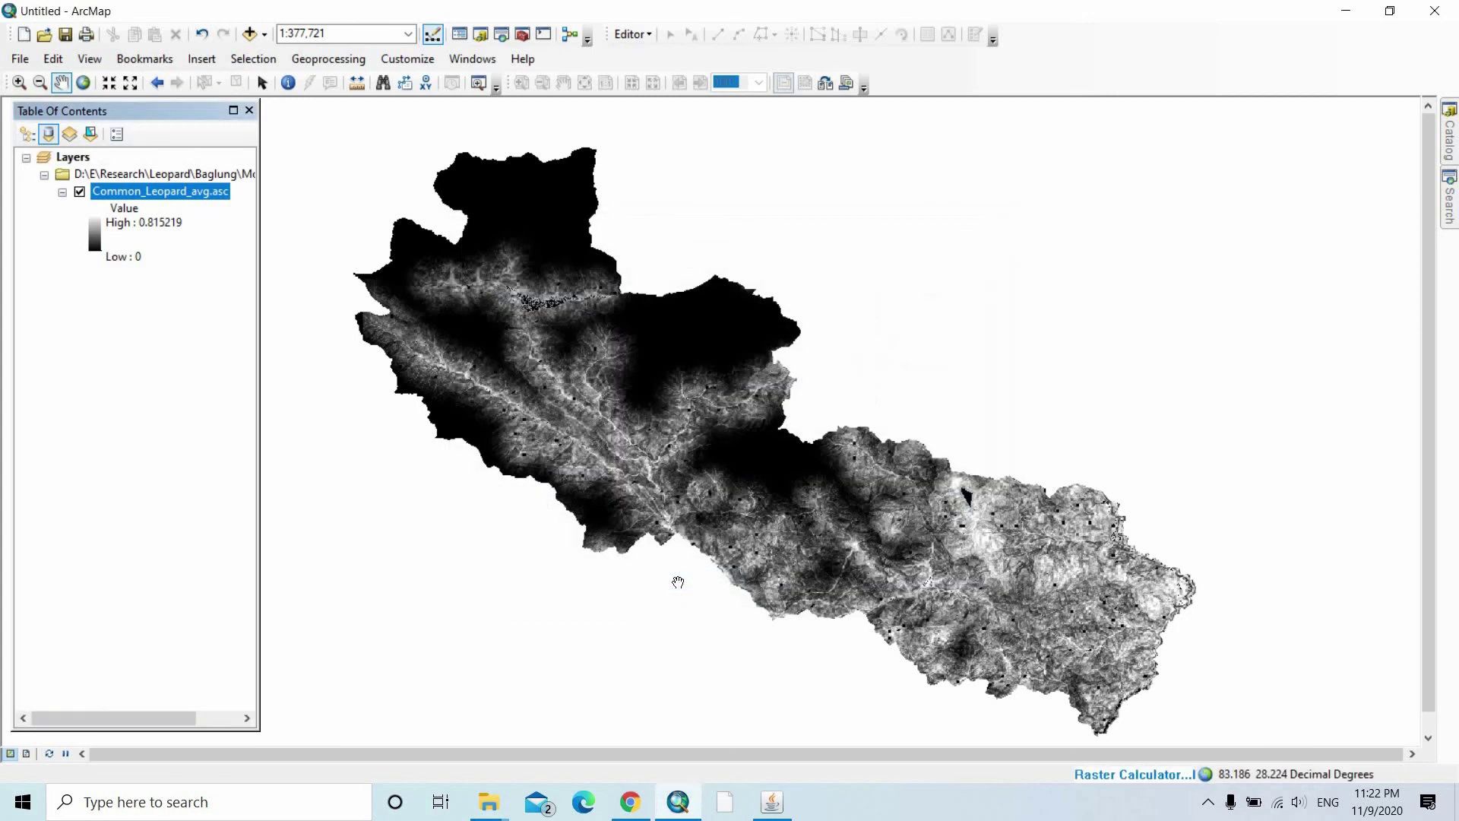
{"action": "left_click", "coordinate": [493, 806]}
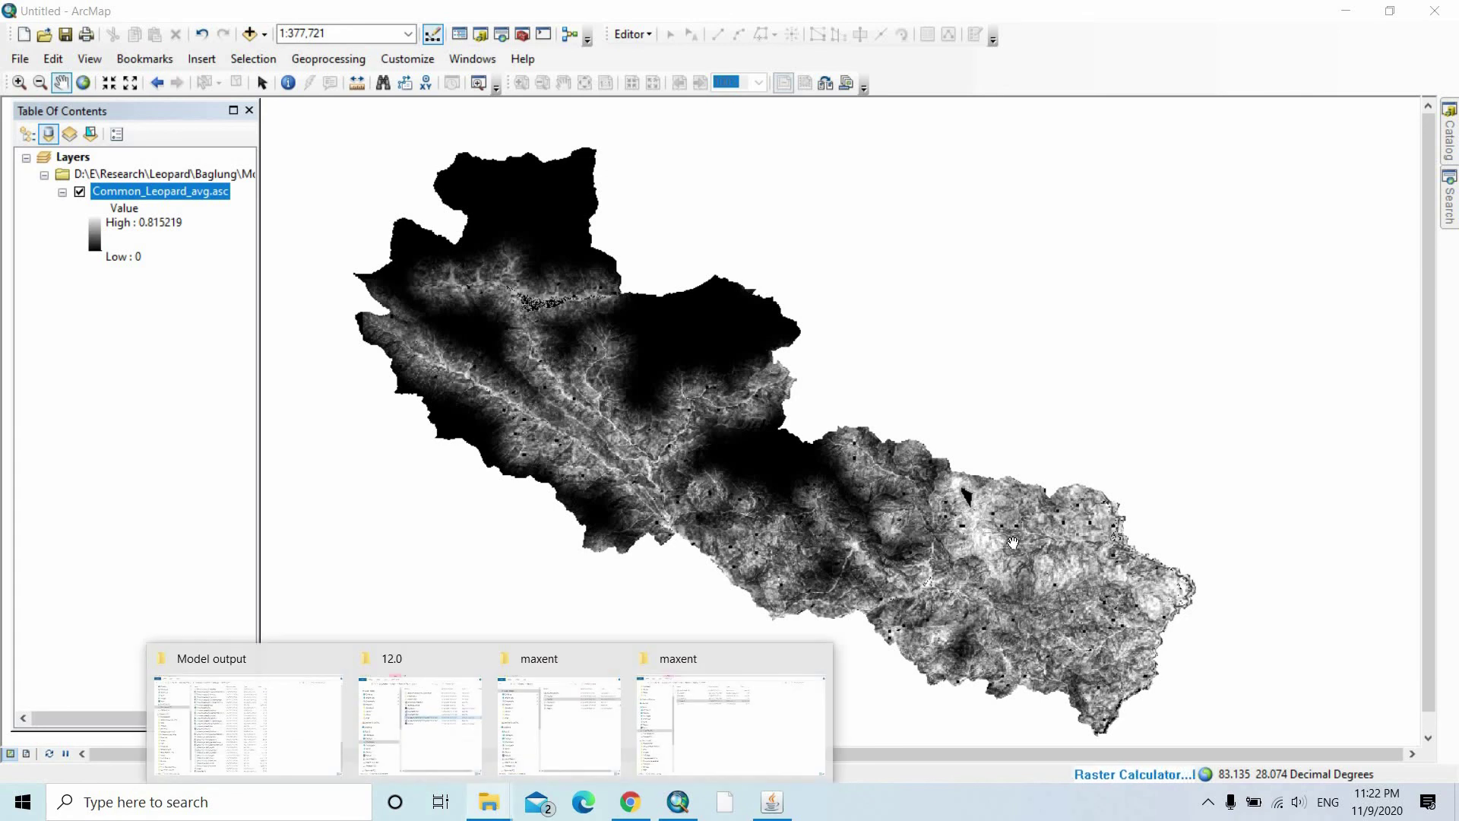
{"action": "left_click", "coordinate": [1147, 468]}
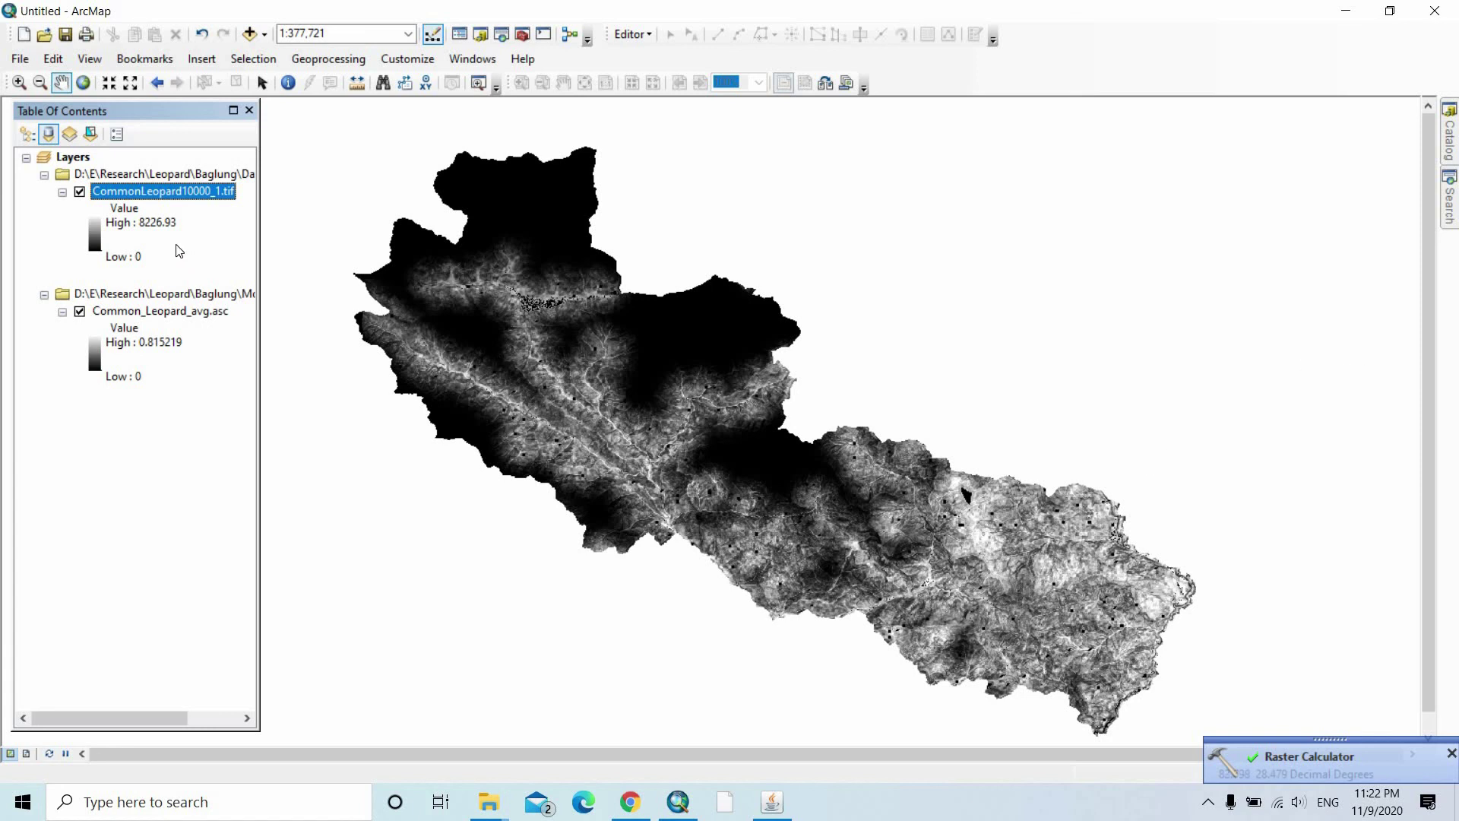
{"action": "left_click", "coordinate": [1452, 209]}
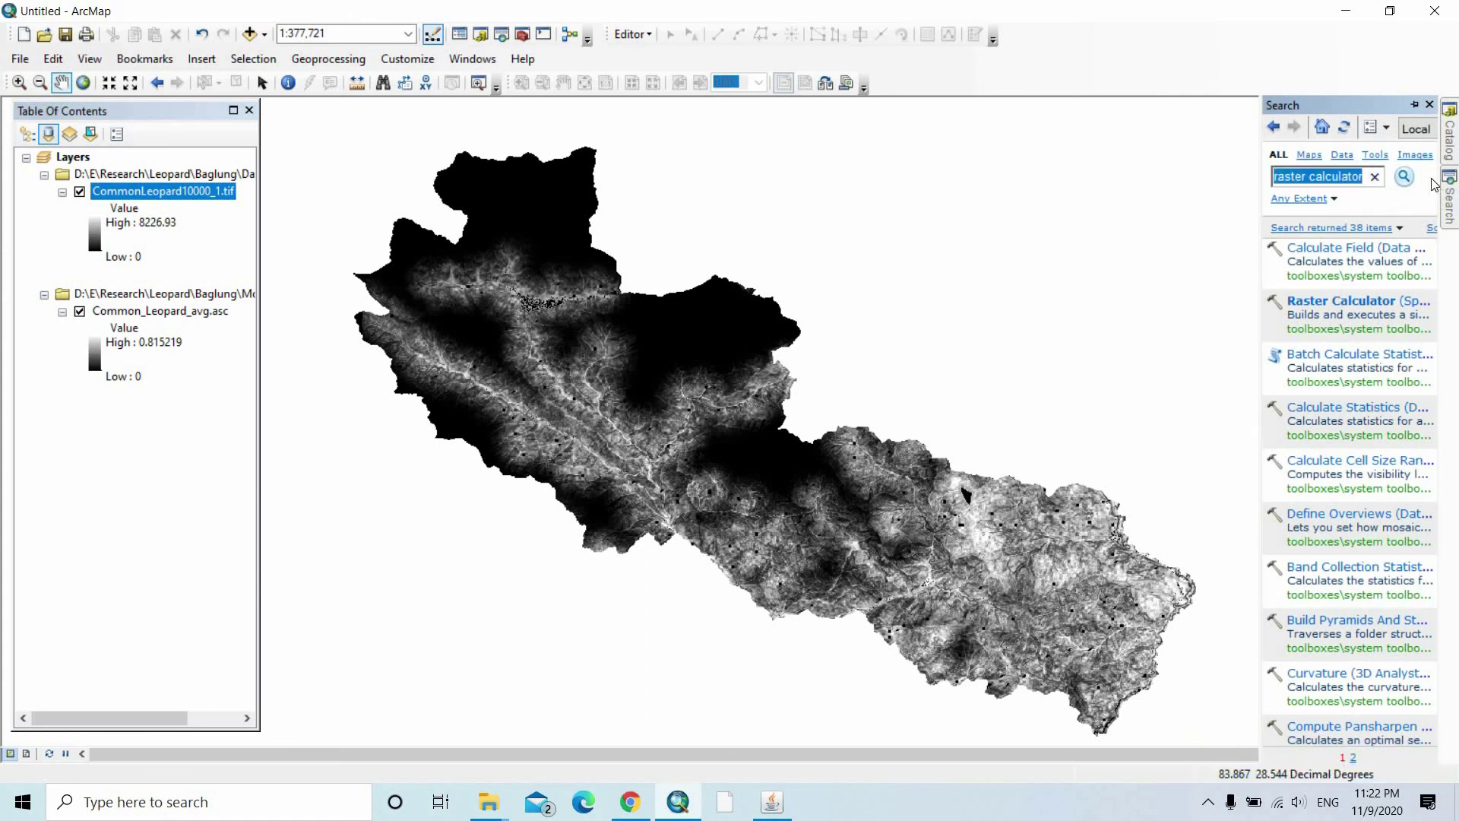
Convert CommonLeopard10000_1.tif to whole numbers with the Int tool, saved as CommonLeopardInt_1.tif
{"action": "type", "text": "int"}
{"action": "key", "text": "Return"}
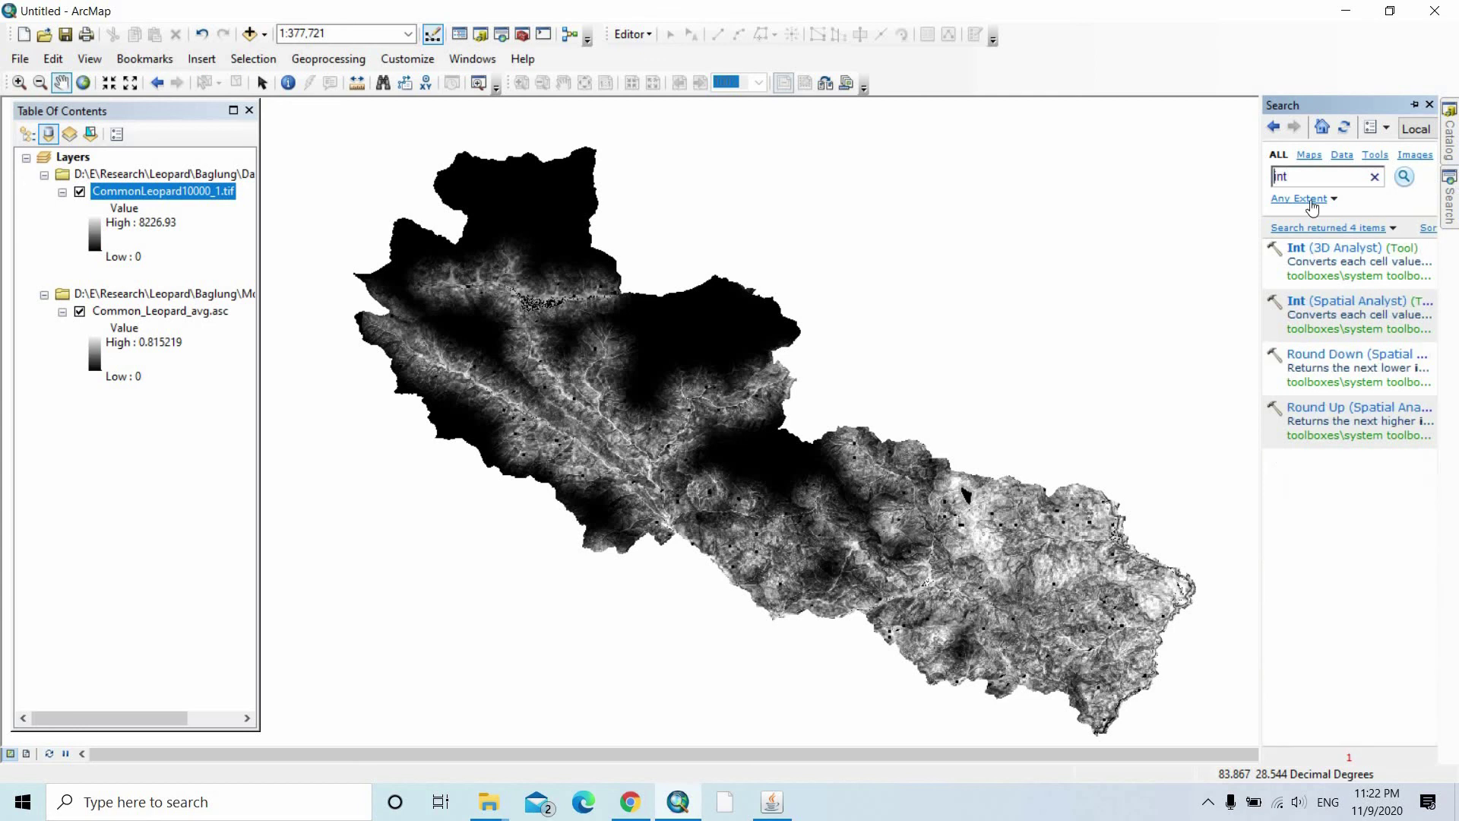
{"action": "left_click", "coordinate": [1346, 302]}
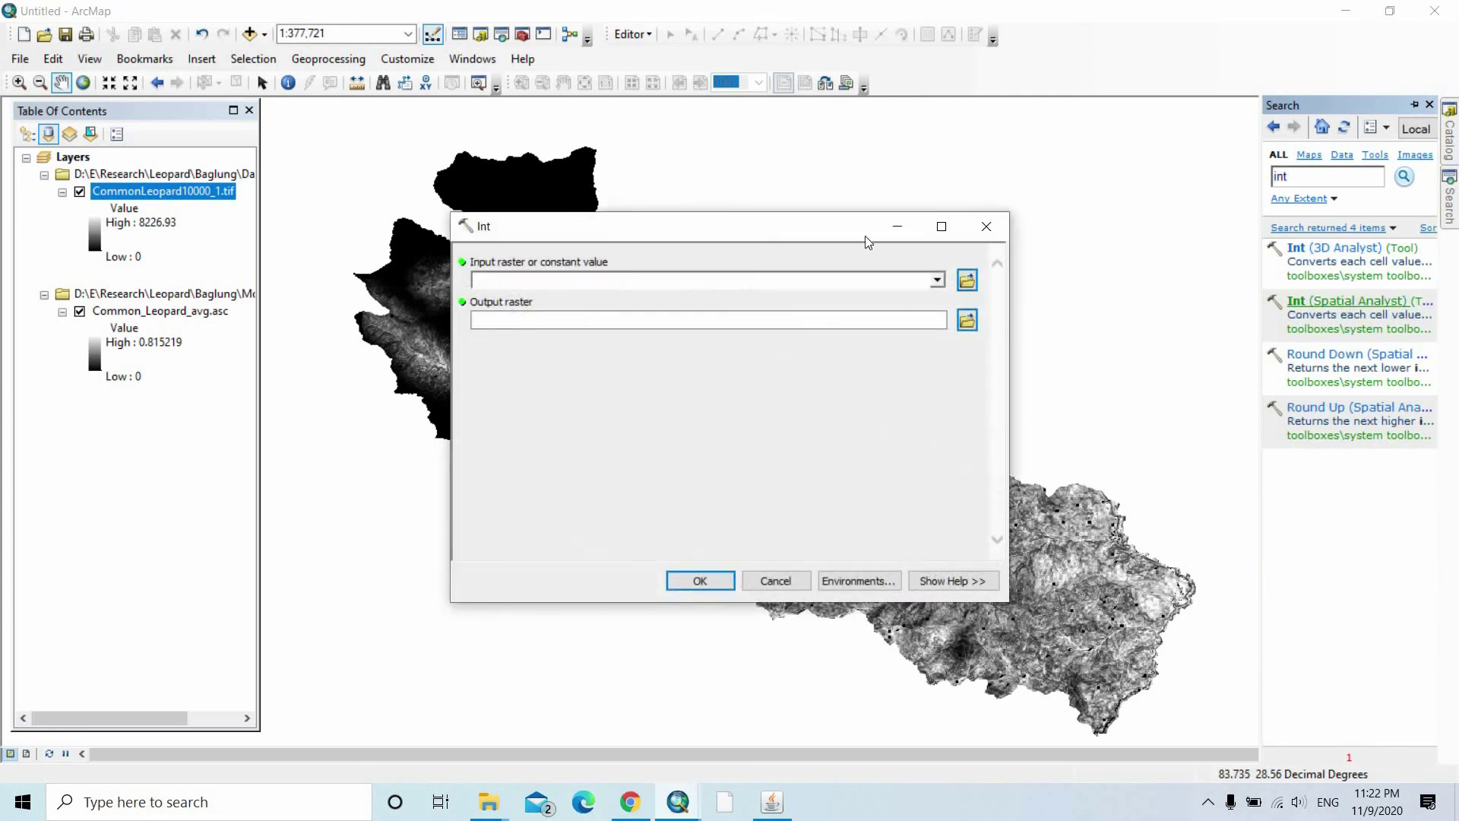
{"action": "left_click", "coordinate": [937, 281]}
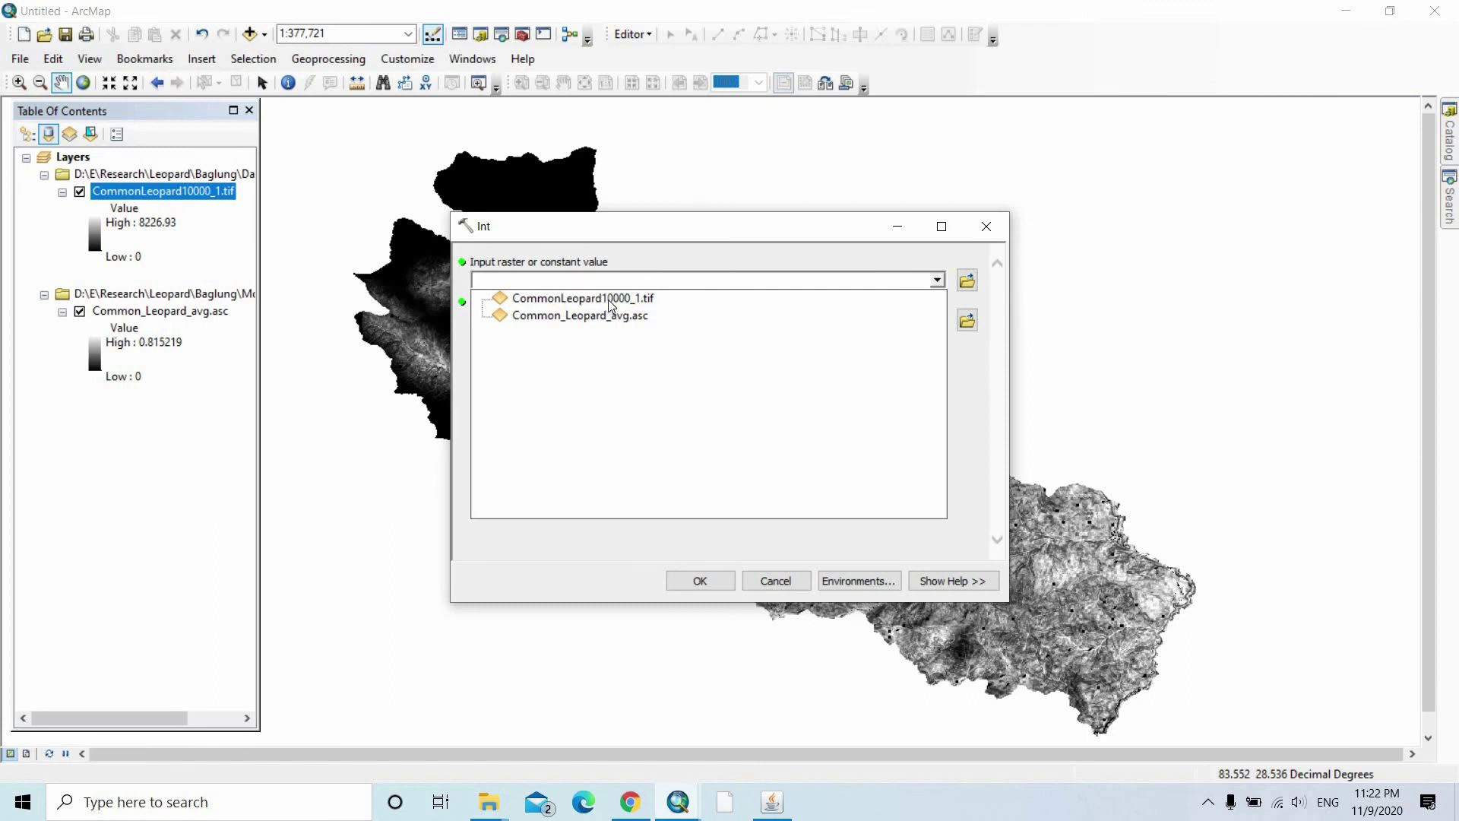
{"action": "left_click", "coordinate": [607, 301]}
{"action": "left_click", "coordinate": [961, 320]}
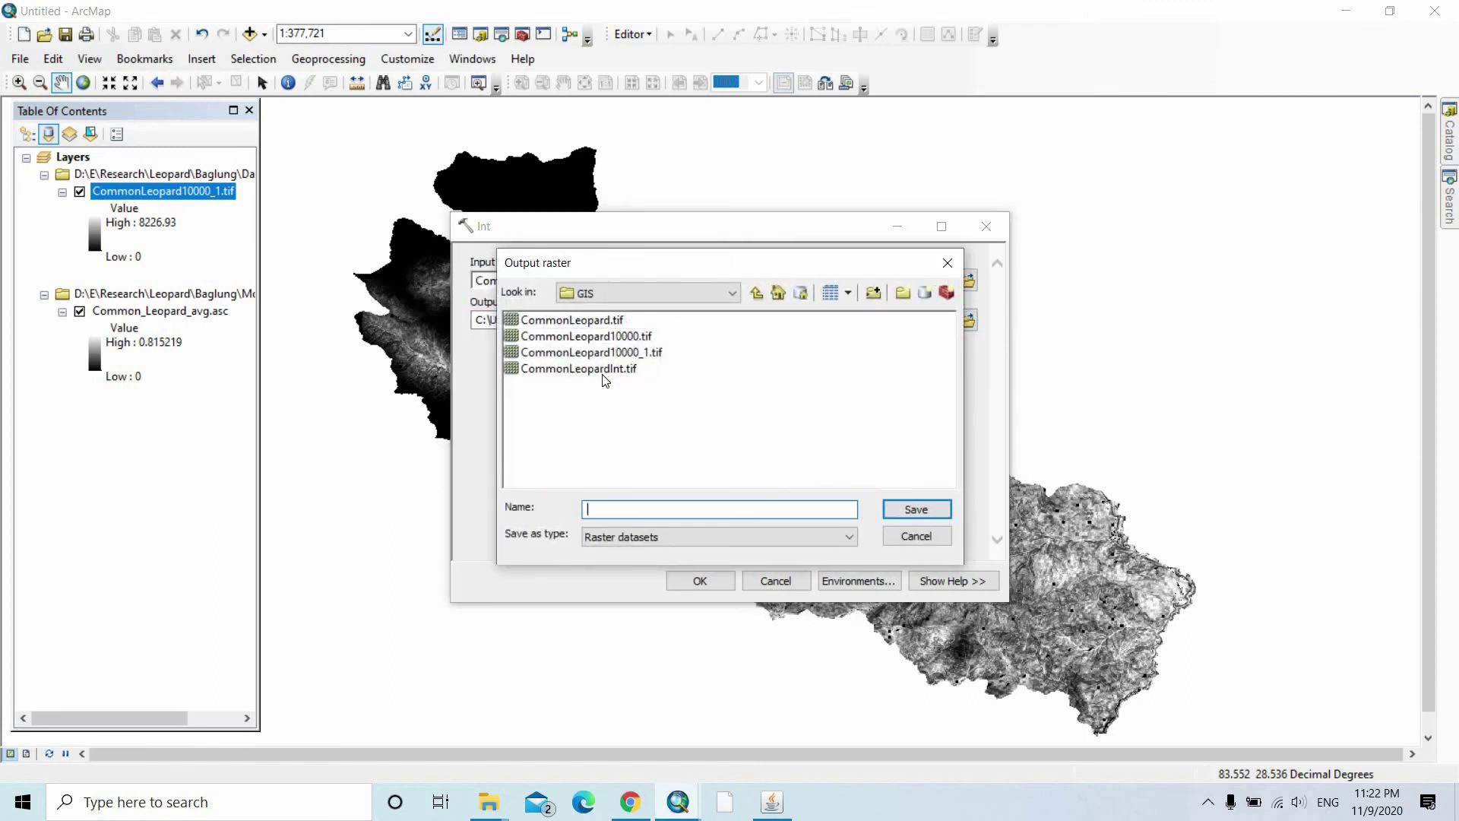
{"action": "left_click", "coordinate": [609, 369]}
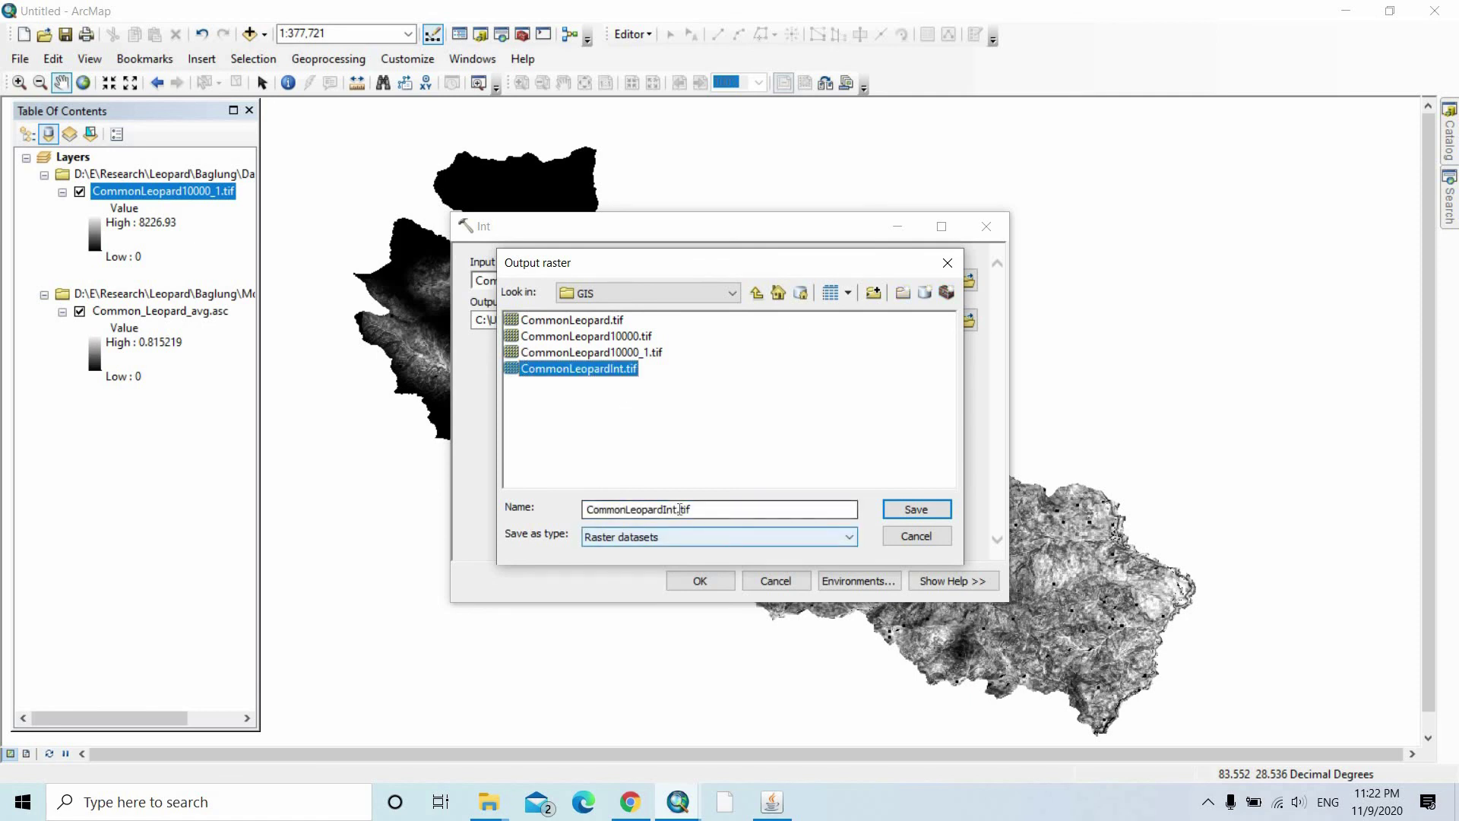
{"action": "left_click", "coordinate": [681, 509]}
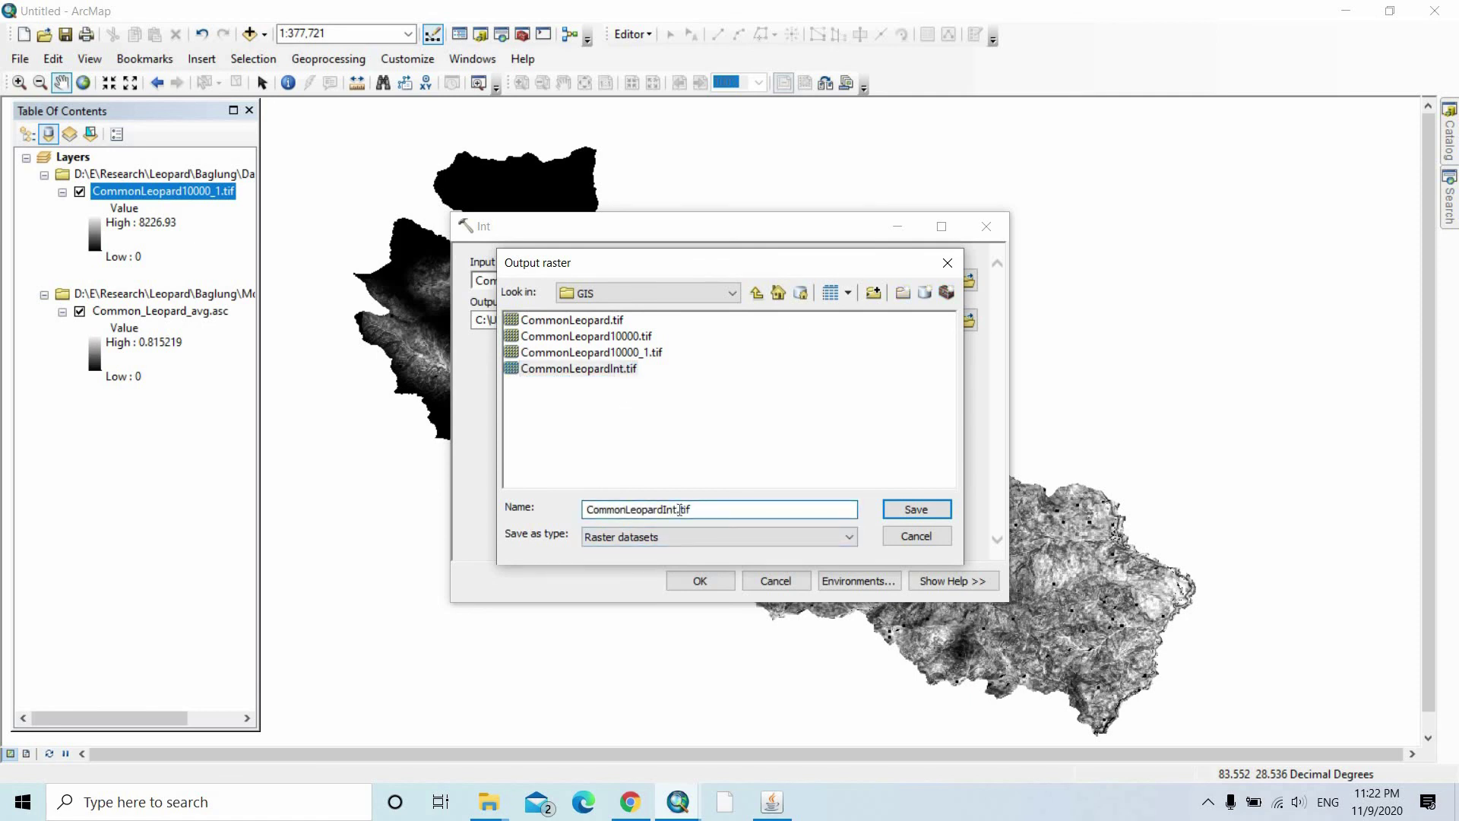
{"action": "type", "text": "_1"}
{"action": "left_click", "coordinate": [913, 511]}
{"action": "left_click", "coordinate": [707, 583]}
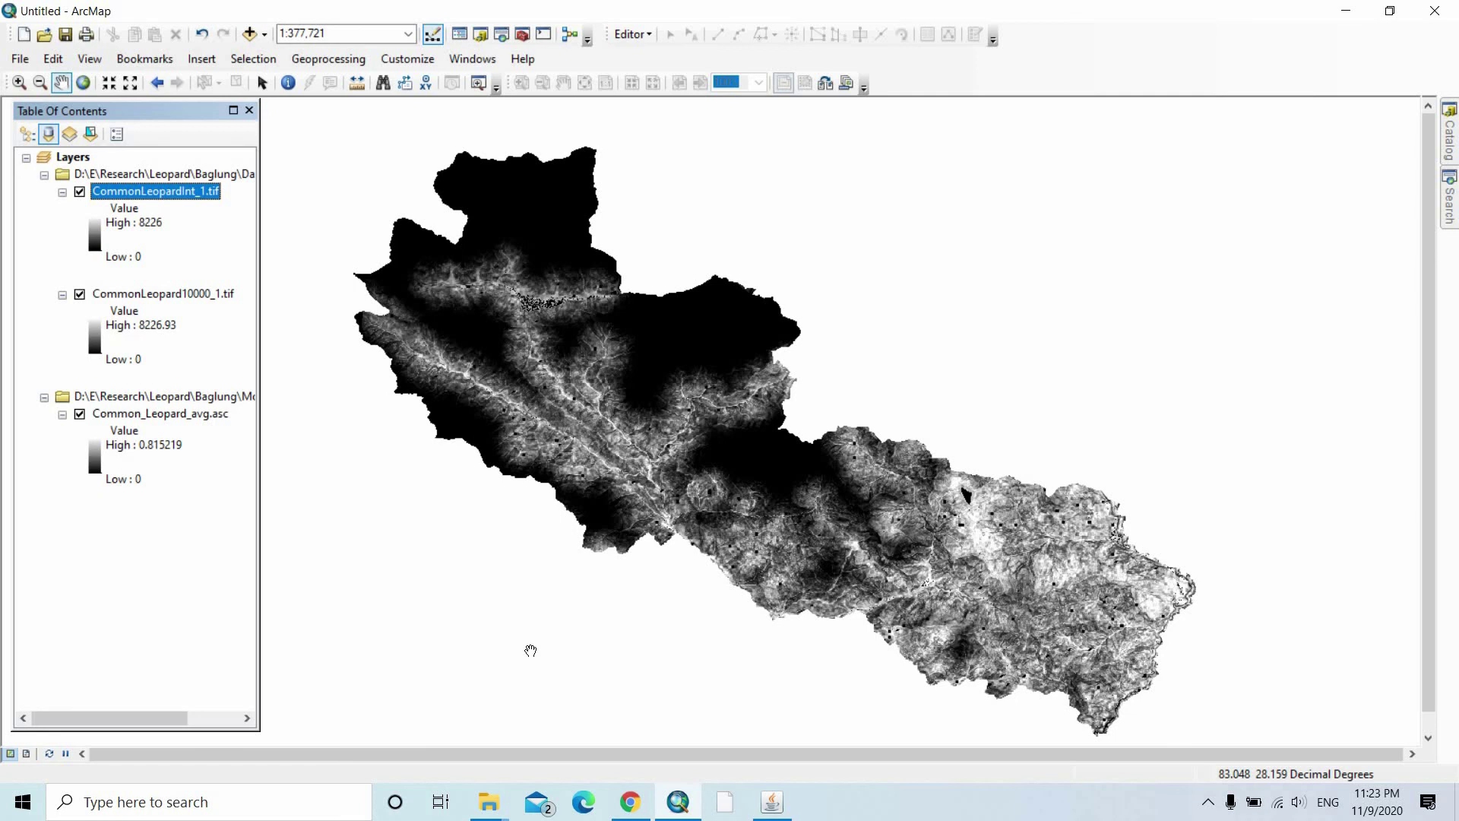
Open the Spatial Analyst Reclassify tool with CommonLeopardInt_1.tif as the input raster
{"action": "left_click", "coordinate": [1450, 215]}
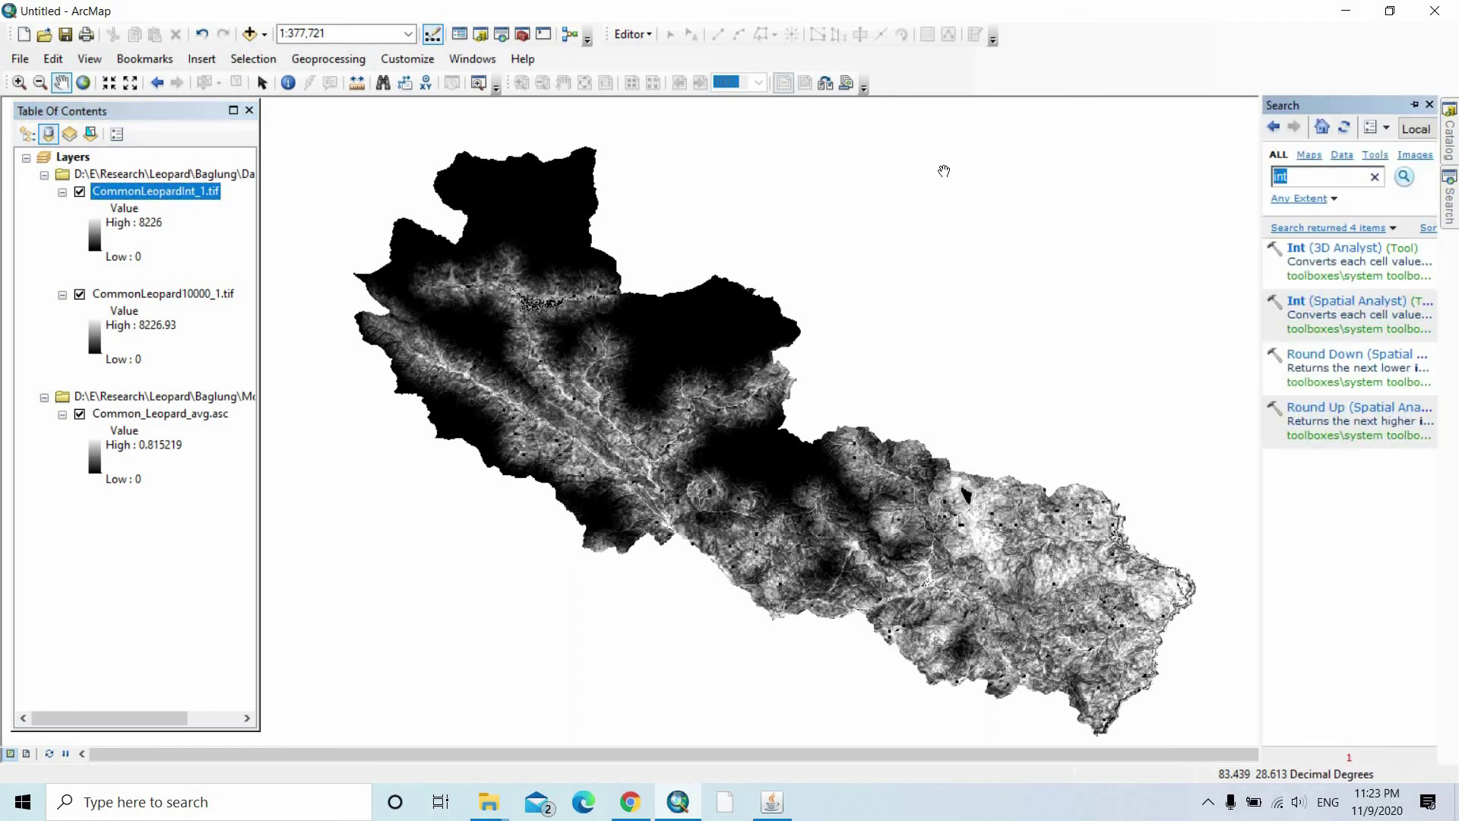
{"action": "type", "text": "reclassify"}
{"action": "key", "text": "Return"}
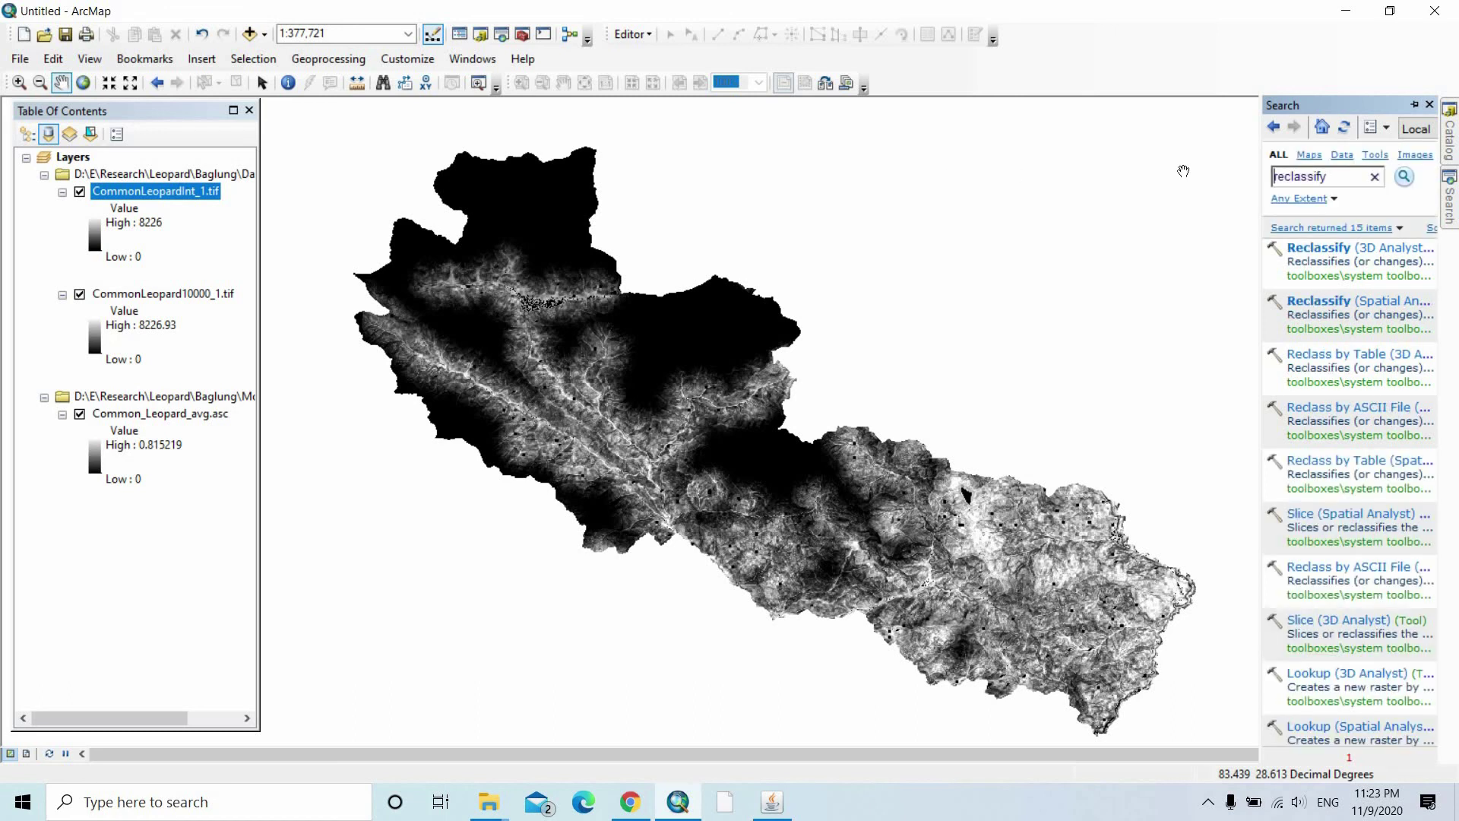
{"action": "left_click", "coordinate": [1328, 305]}
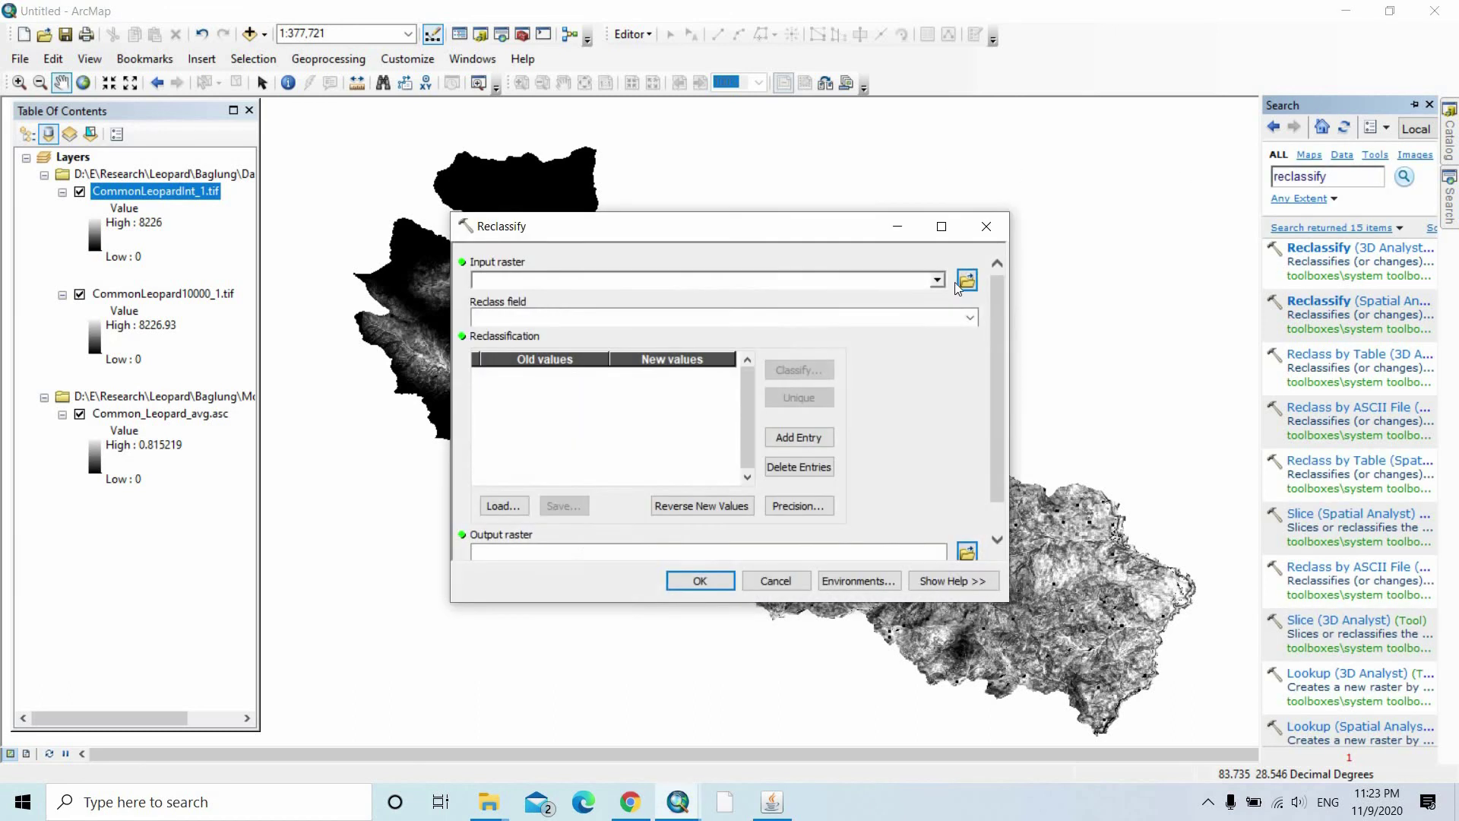
{"action": "left_click", "coordinate": [938, 280]}
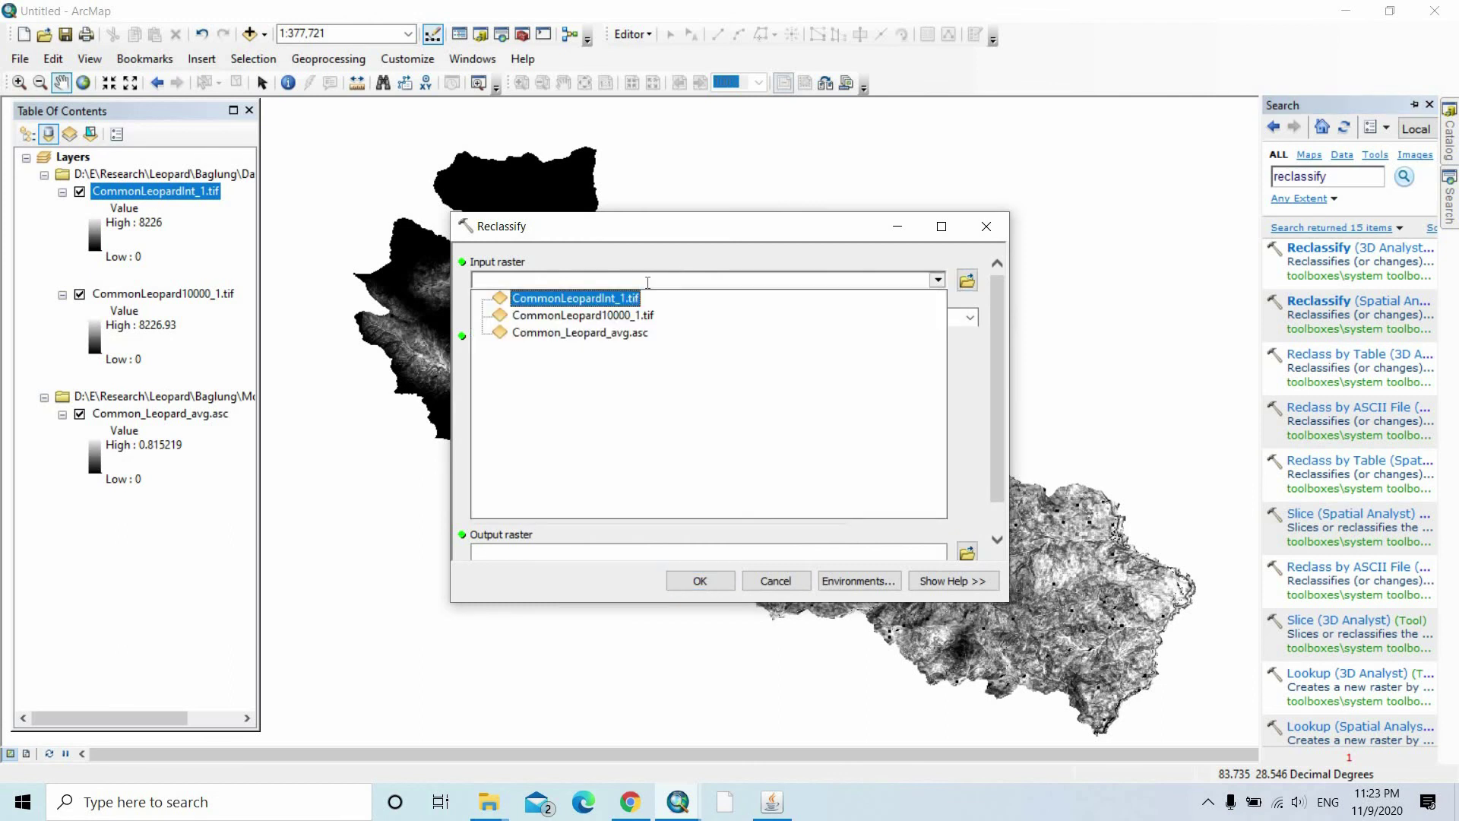
{"action": "left_click", "coordinate": [597, 299]}
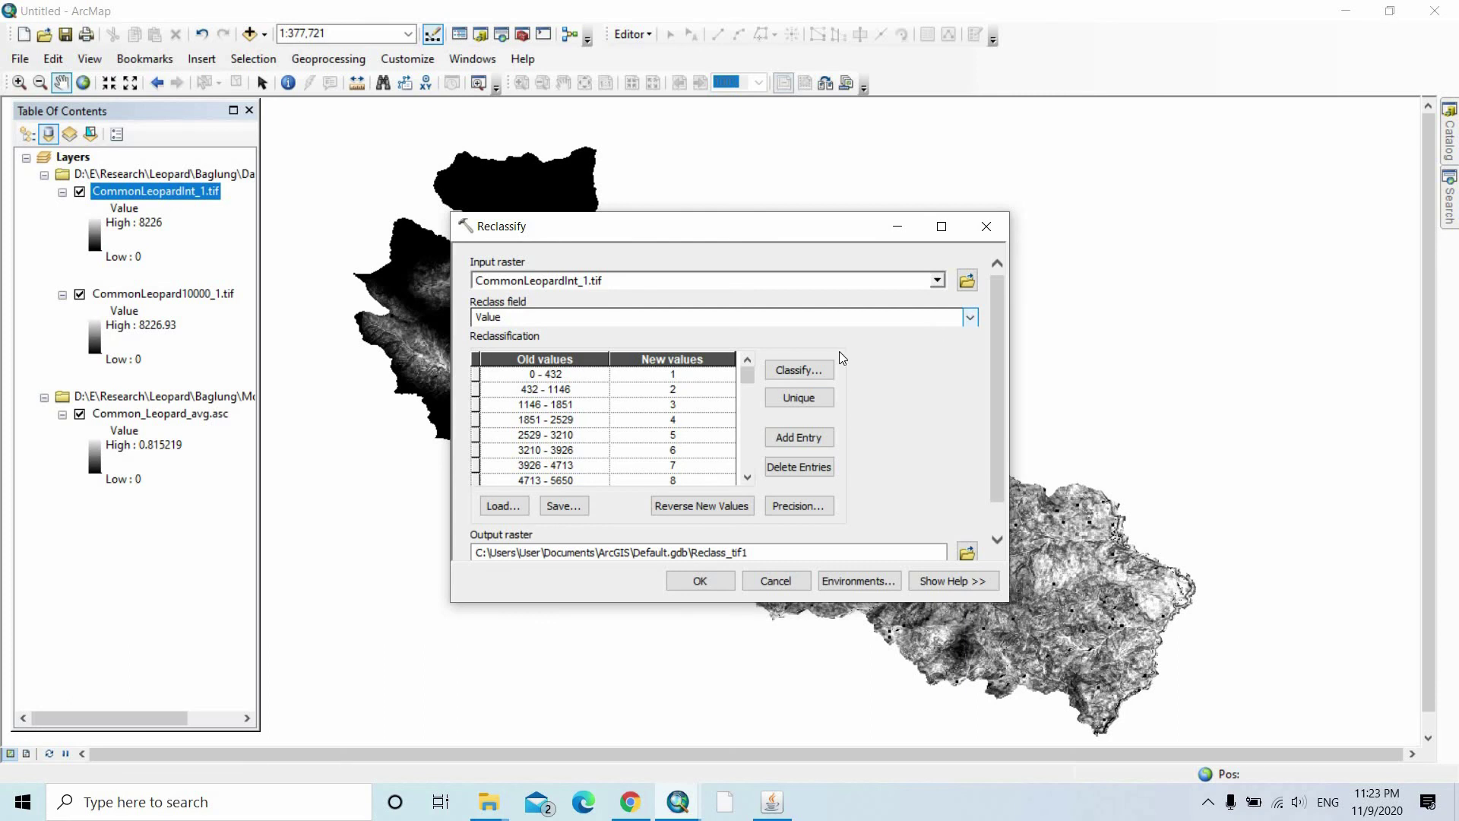
Use 2 manual classes with a break at 5000: 0–5000 becomes 1, 5000–8226 becomes 2
{"action": "left_click", "coordinate": [800, 371]}
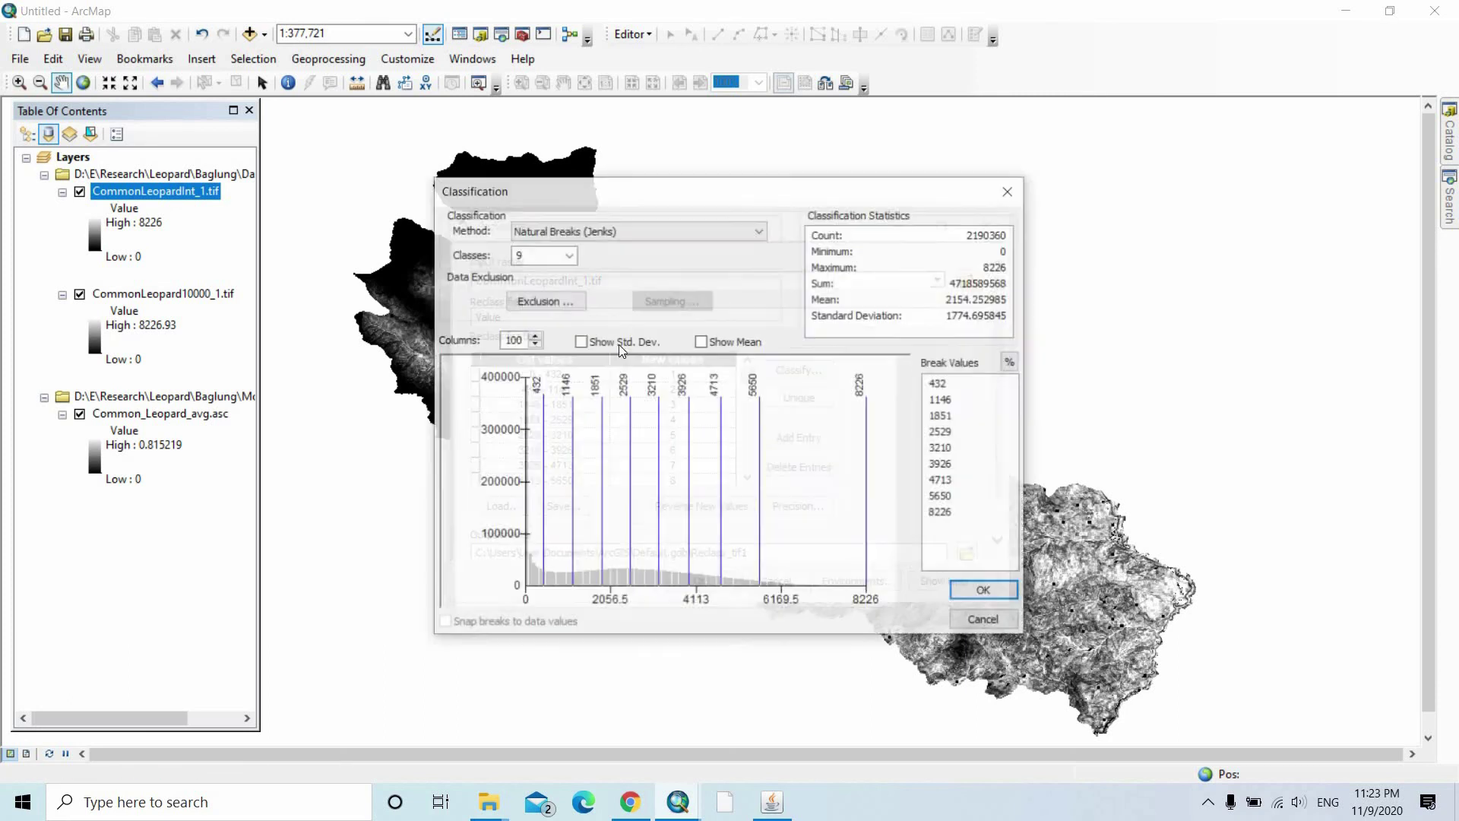
{"action": "left_click", "coordinate": [566, 257]}
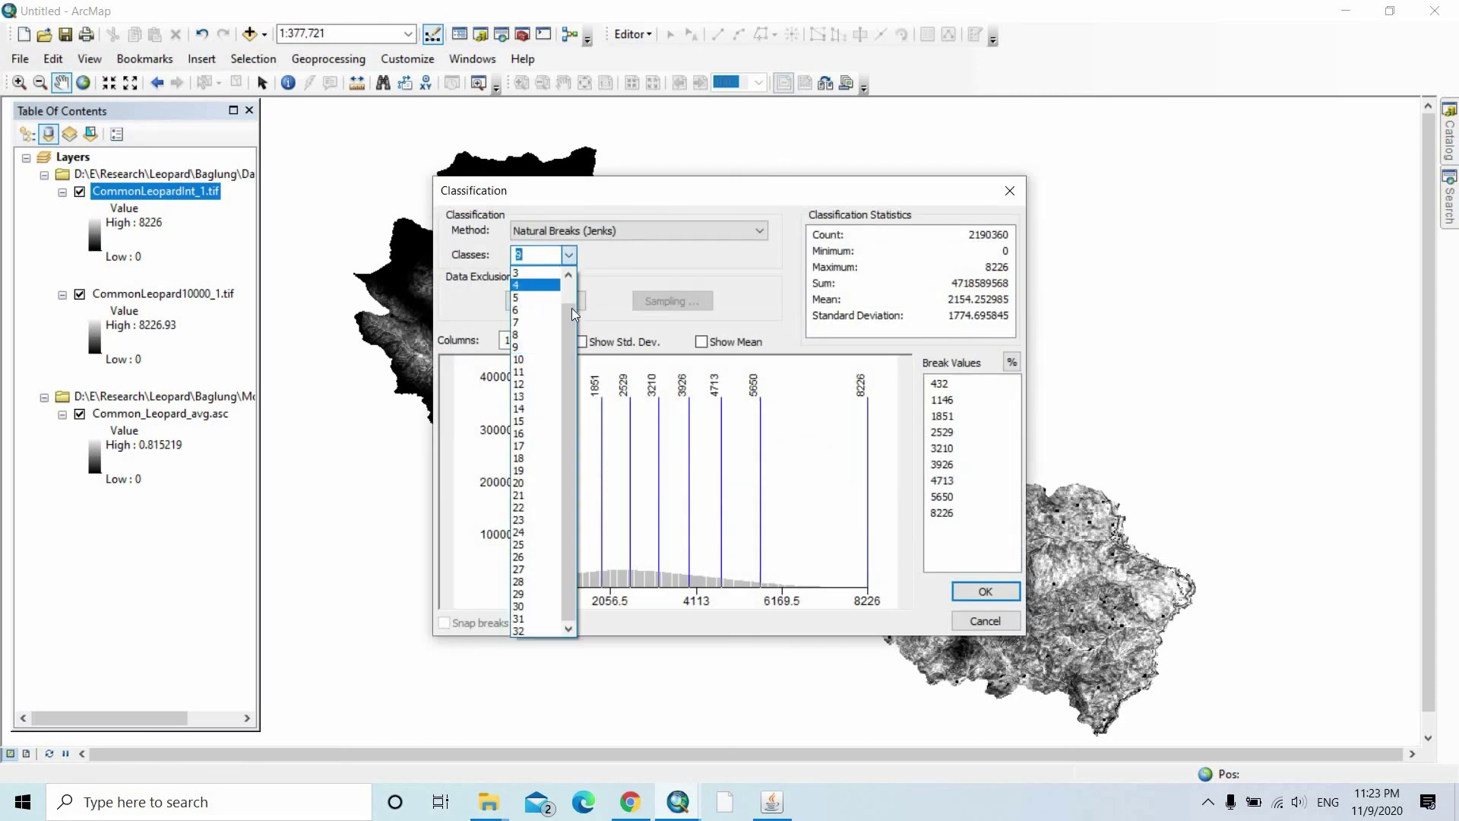
{"action": "left_click", "coordinate": [523, 286]}
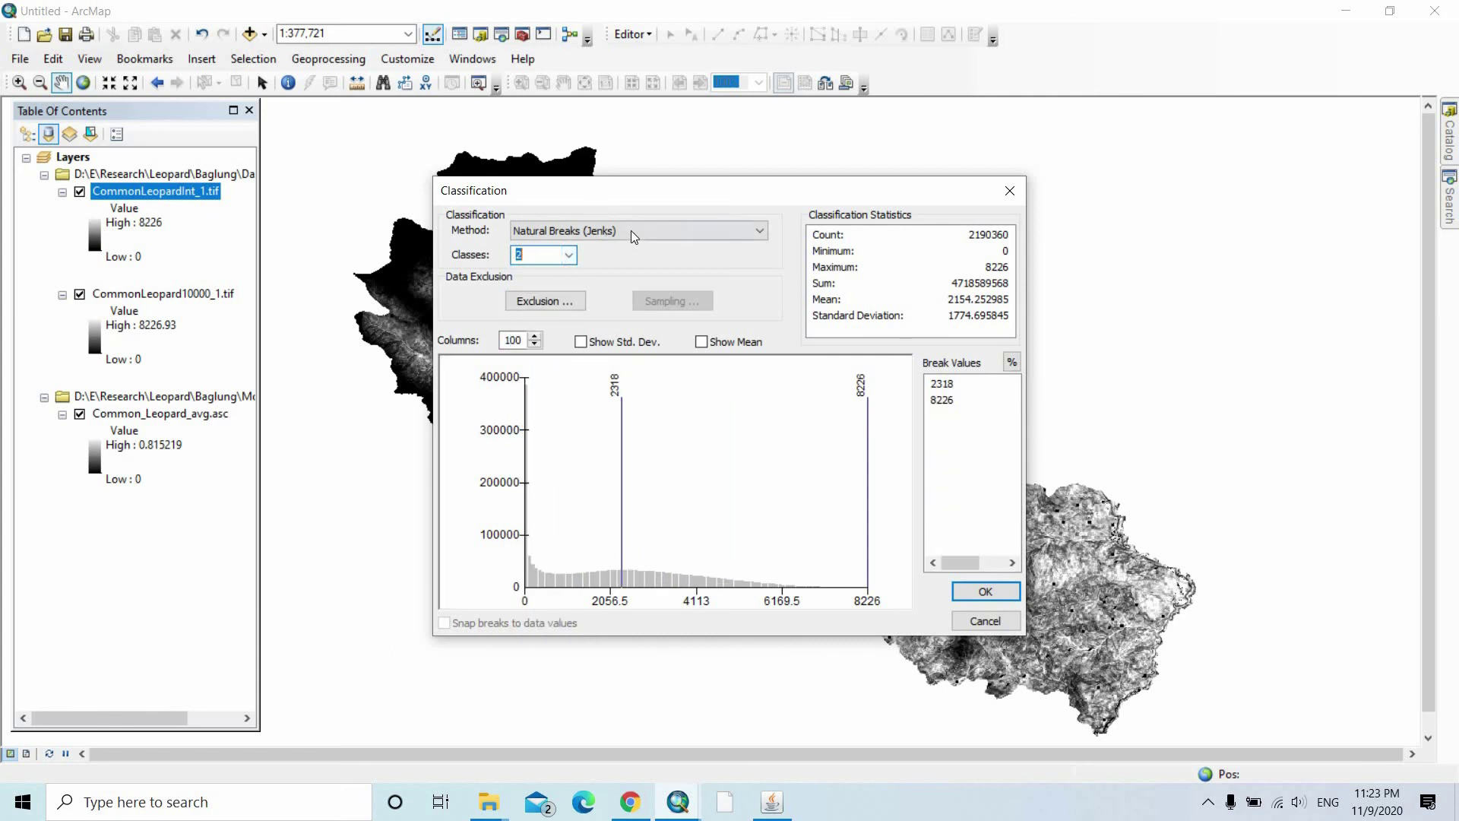
{"action": "left_click", "coordinate": [630, 230]}
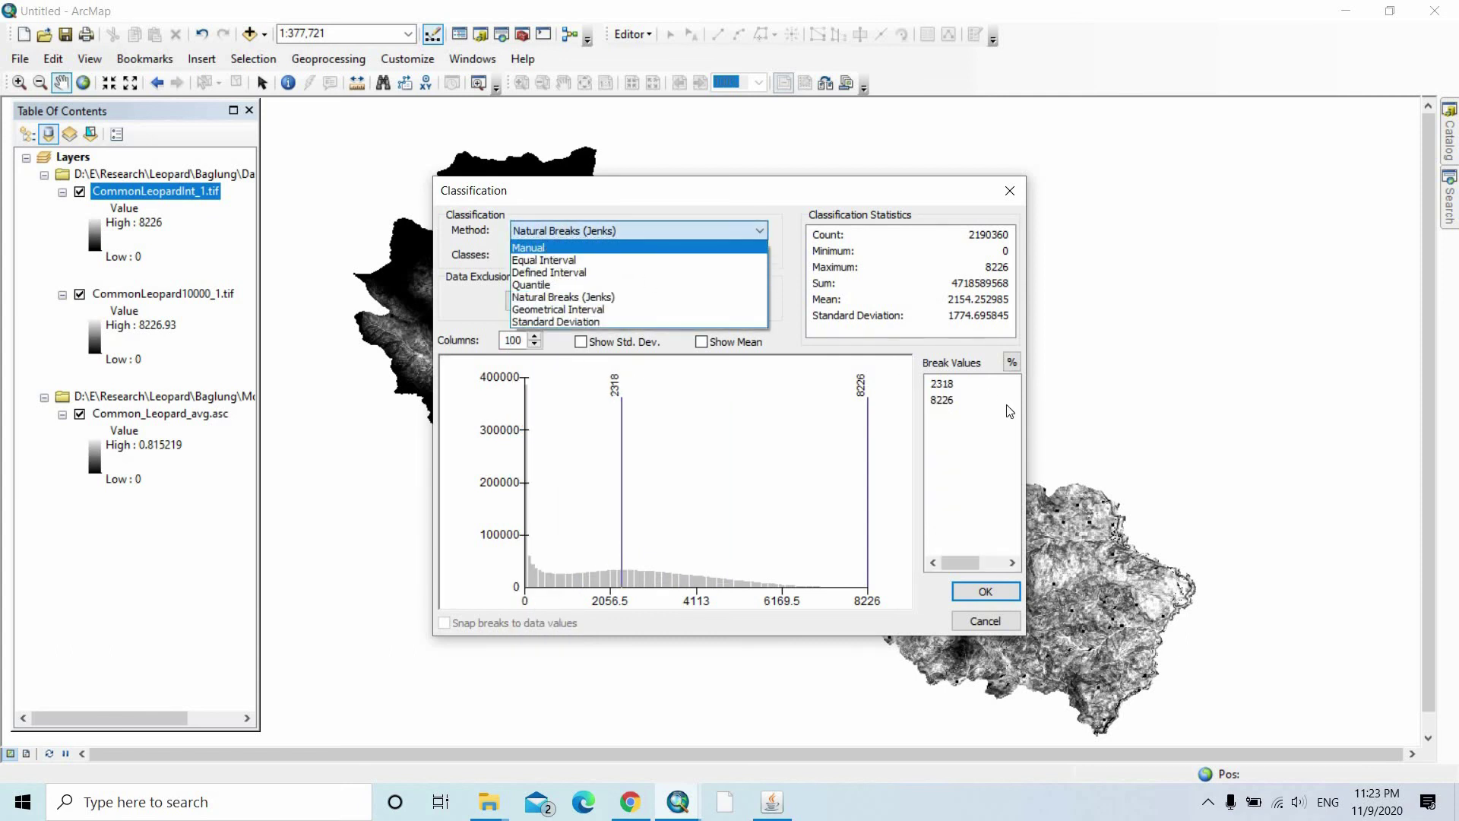
{"action": "left_click", "coordinate": [548, 248]}
{"action": "left_click", "coordinate": [948, 442]}
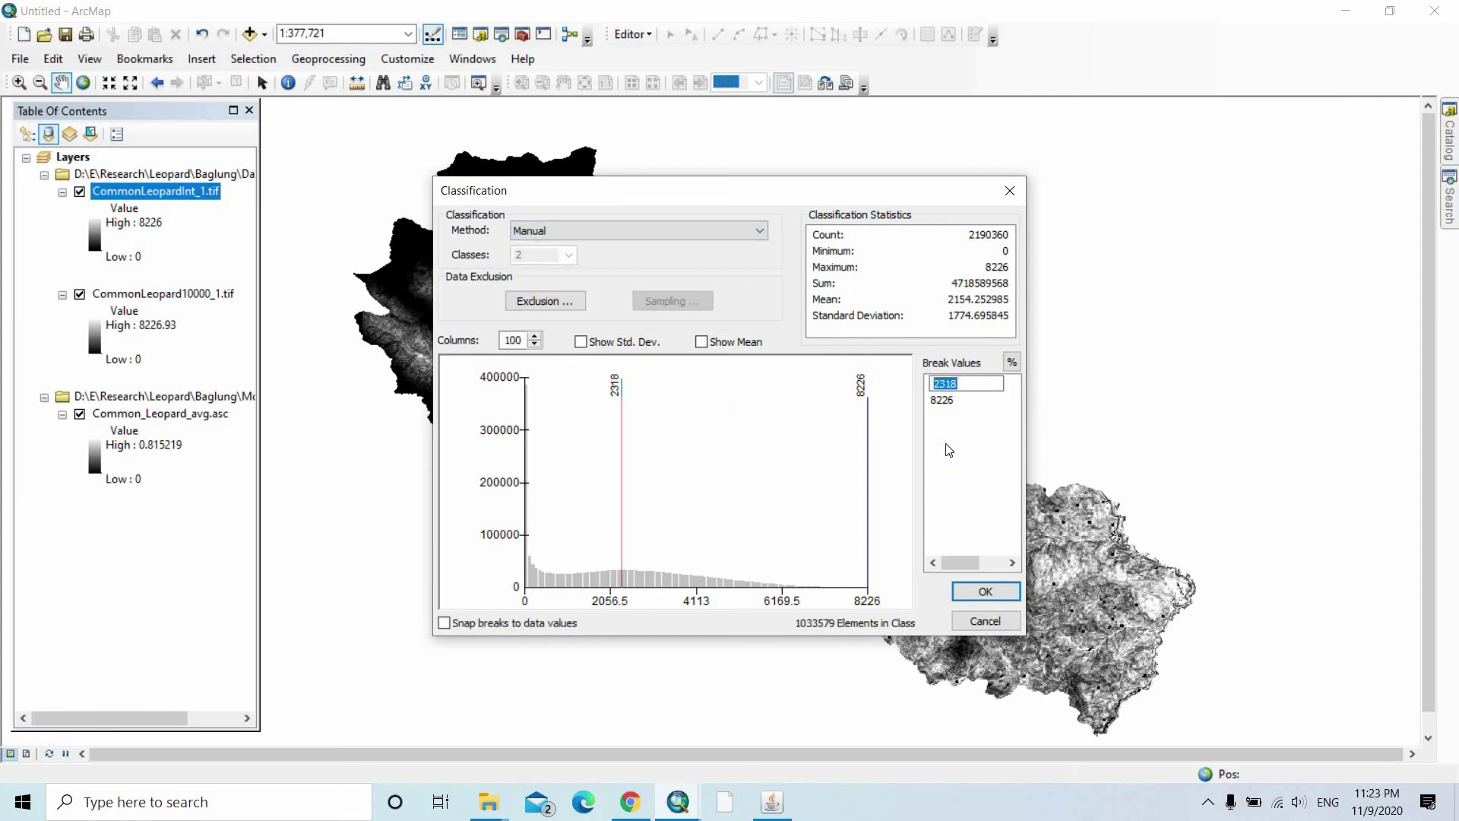
{"action": "type", "text": "5000"}
{"action": "key", "text": "Return"}
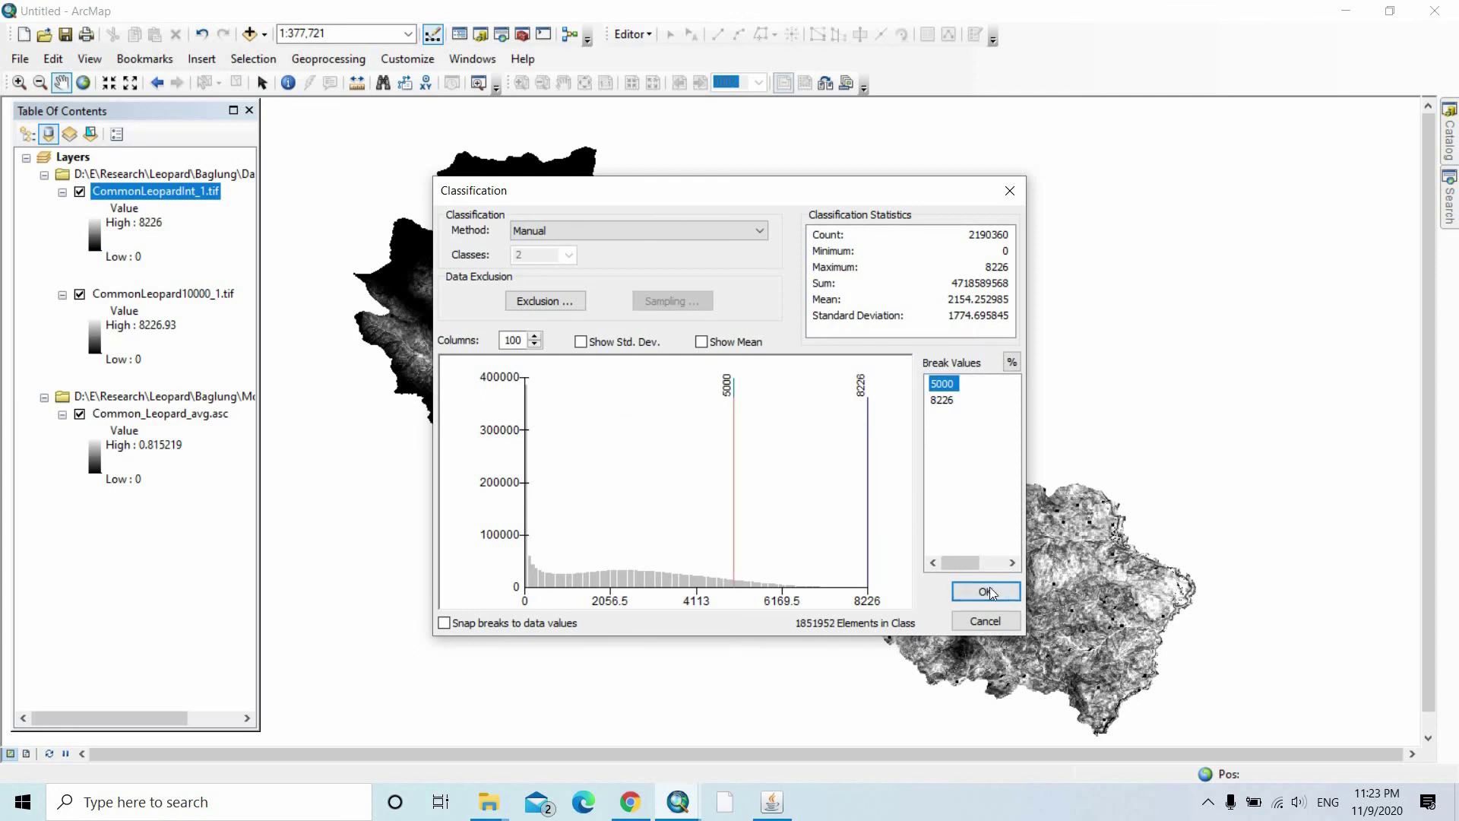
{"action": "left_click", "coordinate": [988, 591]}
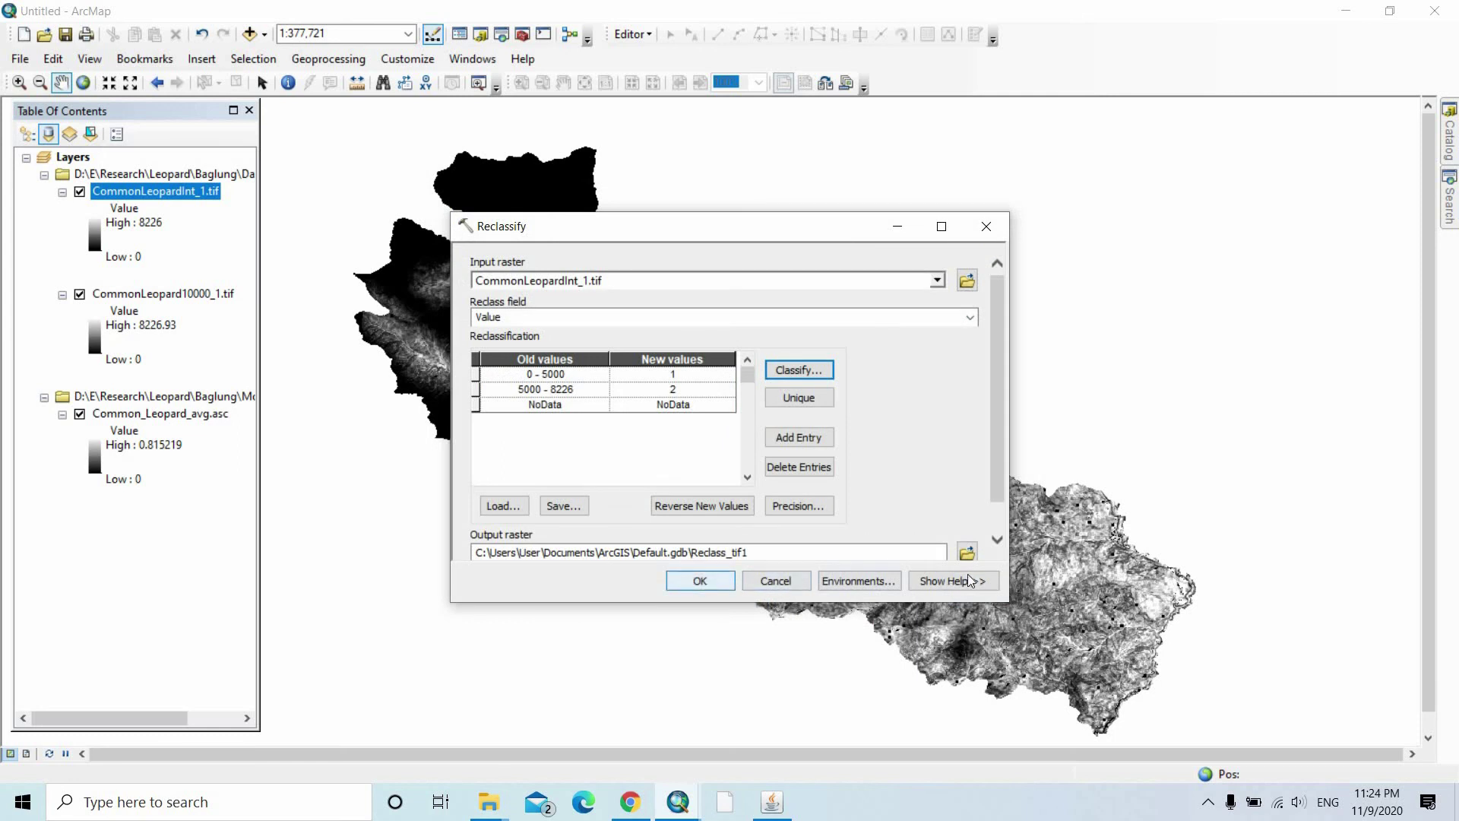
Save the reclassified output as CommonLeopardhabitat.tif and run Reclassify
{"action": "left_click", "coordinate": [967, 552]}
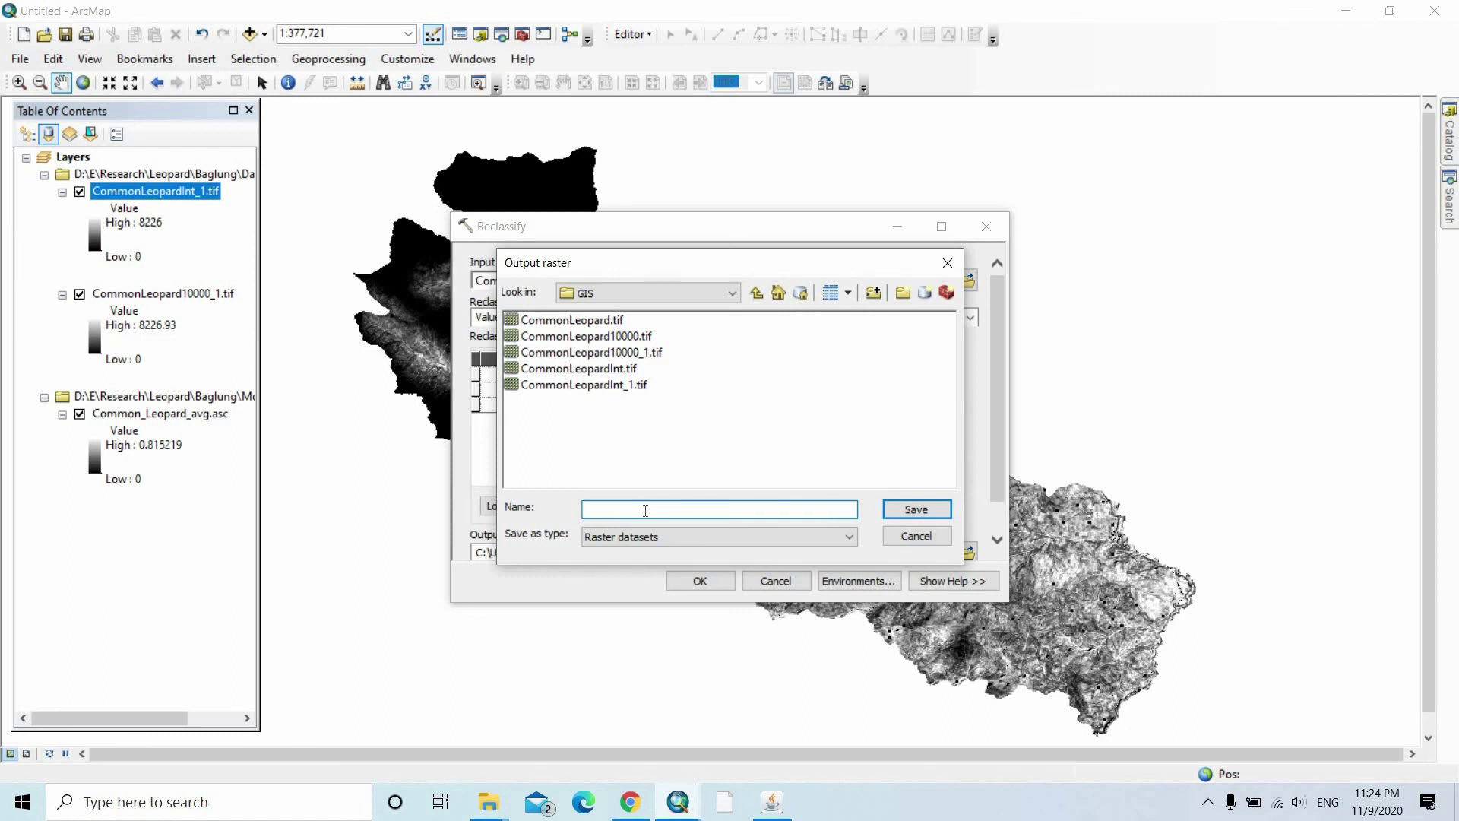
{"action": "type", "text": "CommonLeopardhabitat.tif"}
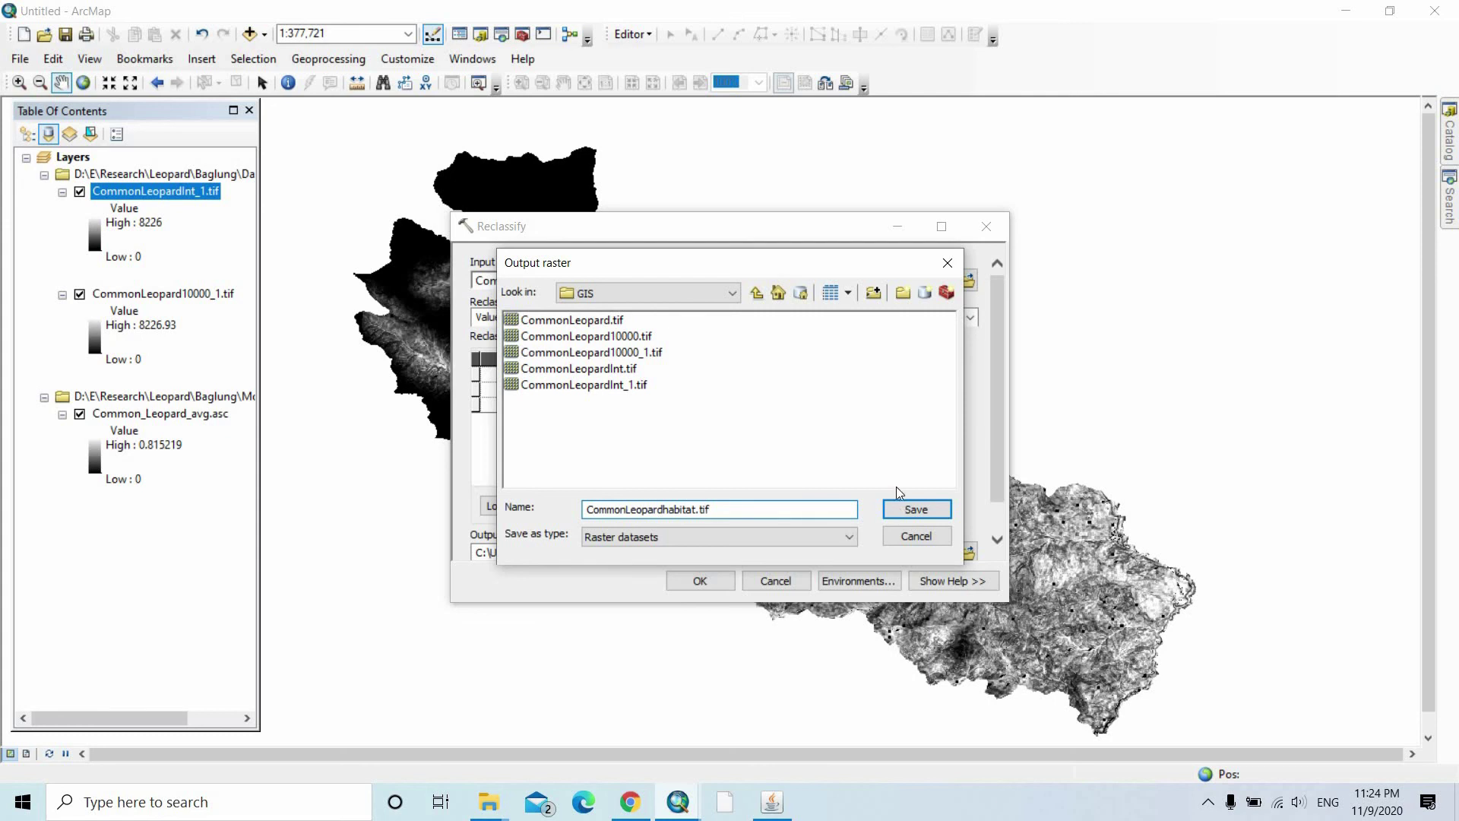
{"action": "left_click", "coordinate": [924, 512]}
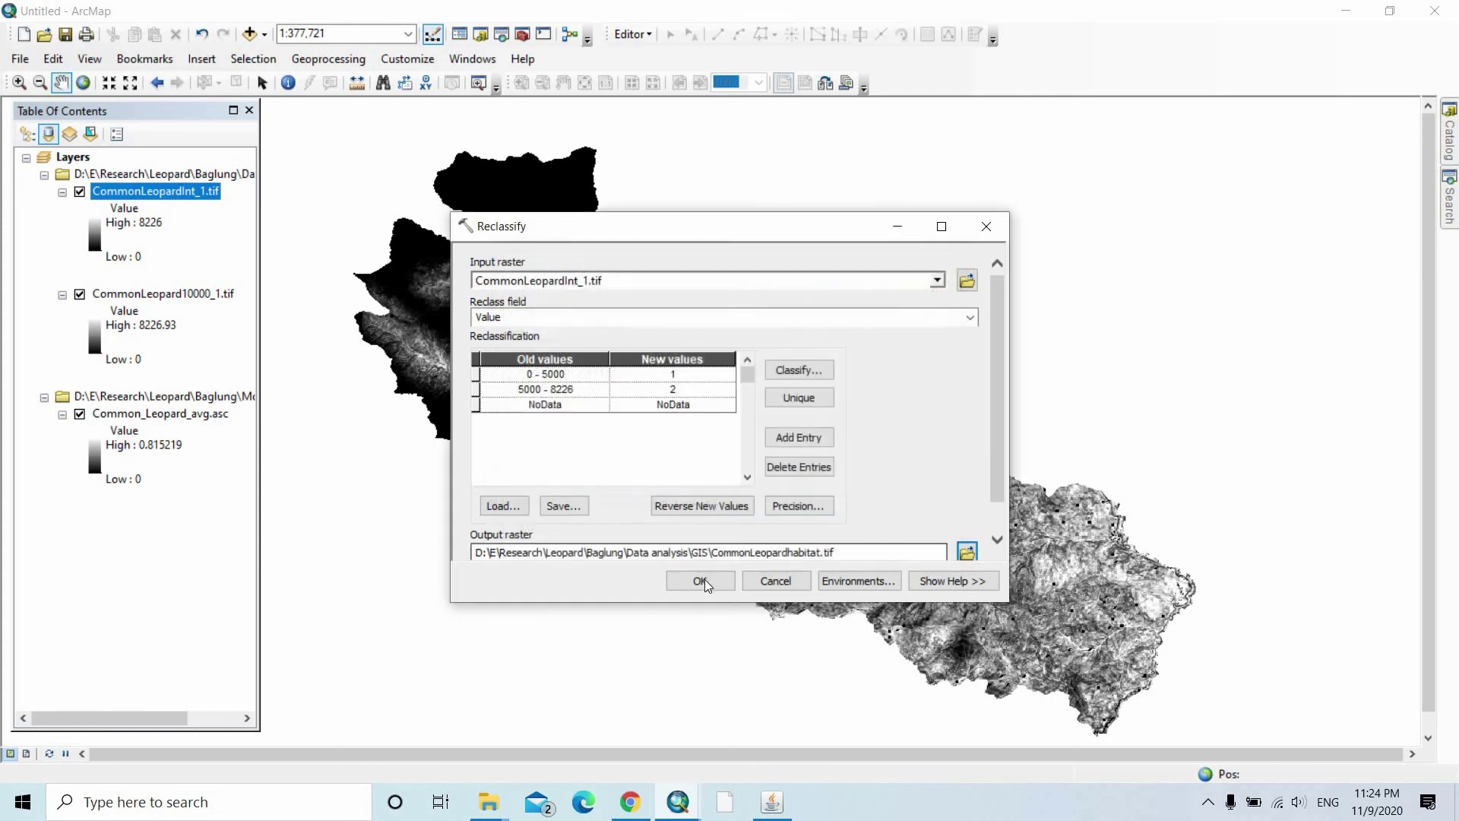
{"action": "left_click", "coordinate": [701, 580]}
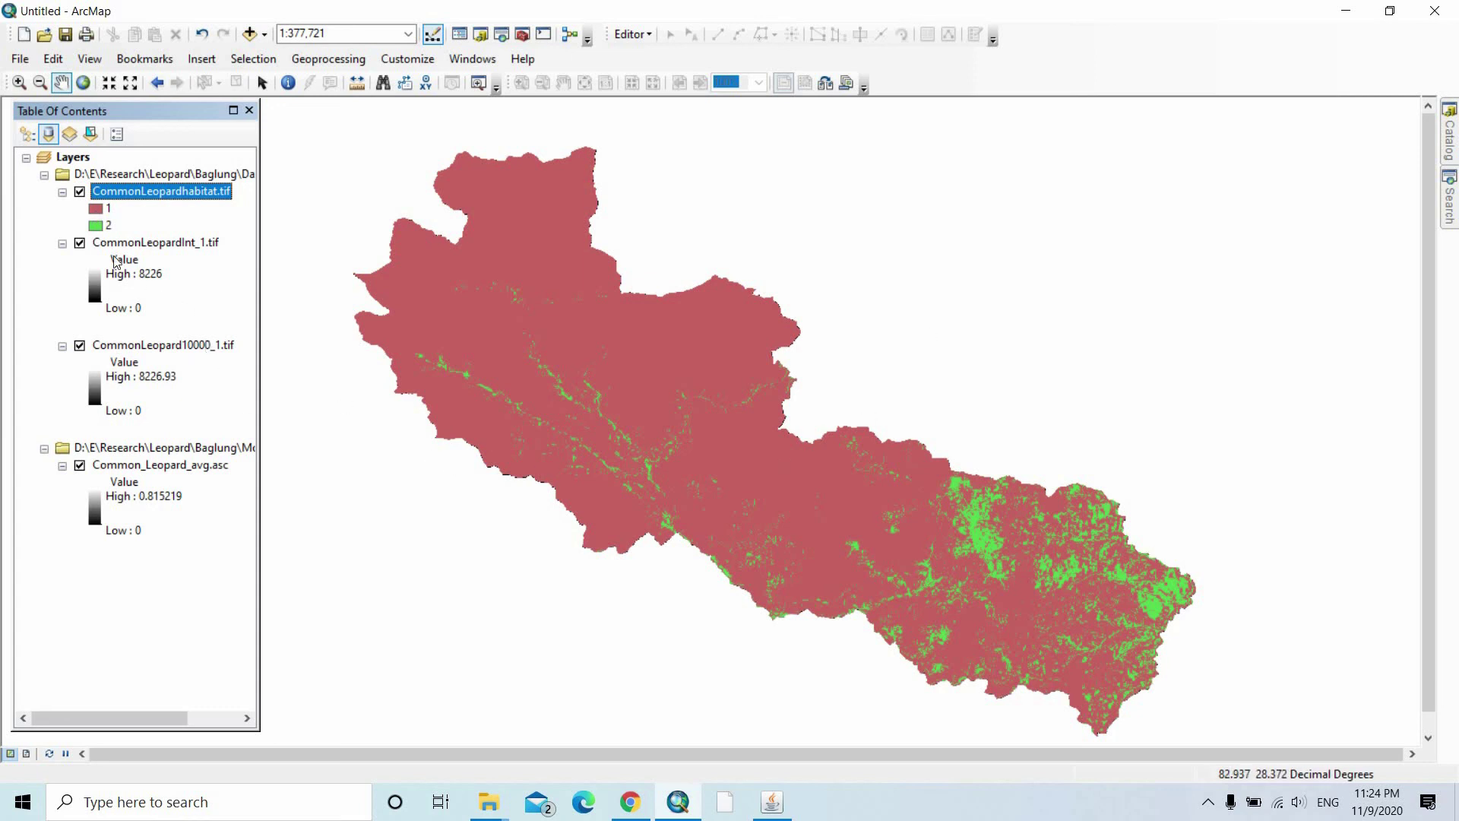
Open CommonLeopardhabitat.tif's attribute table and select the class 2 row (158581 cells)
{"action": "right_click", "coordinate": [109, 199]}
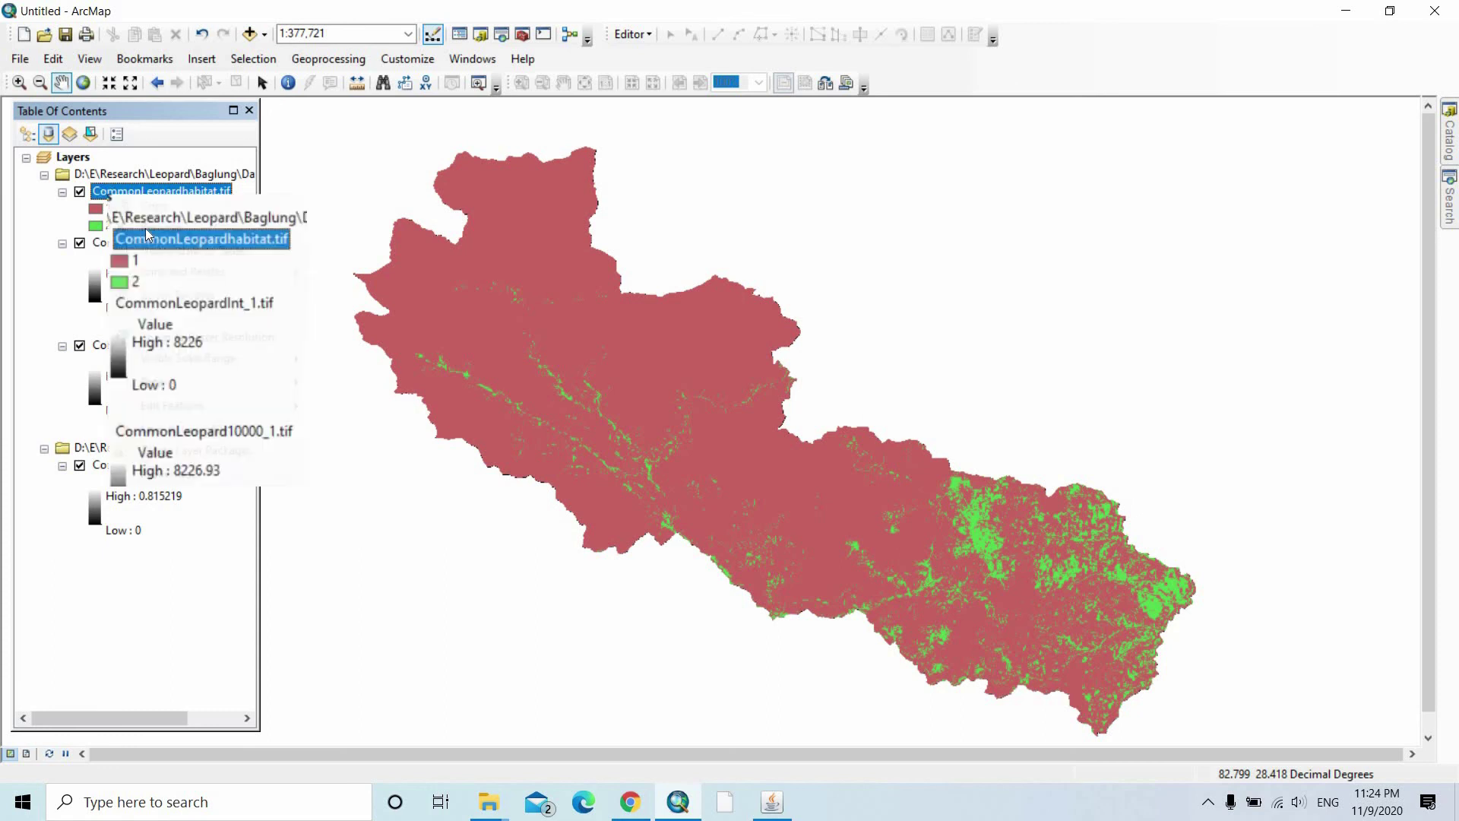
{"action": "left_click", "coordinate": [182, 244]}
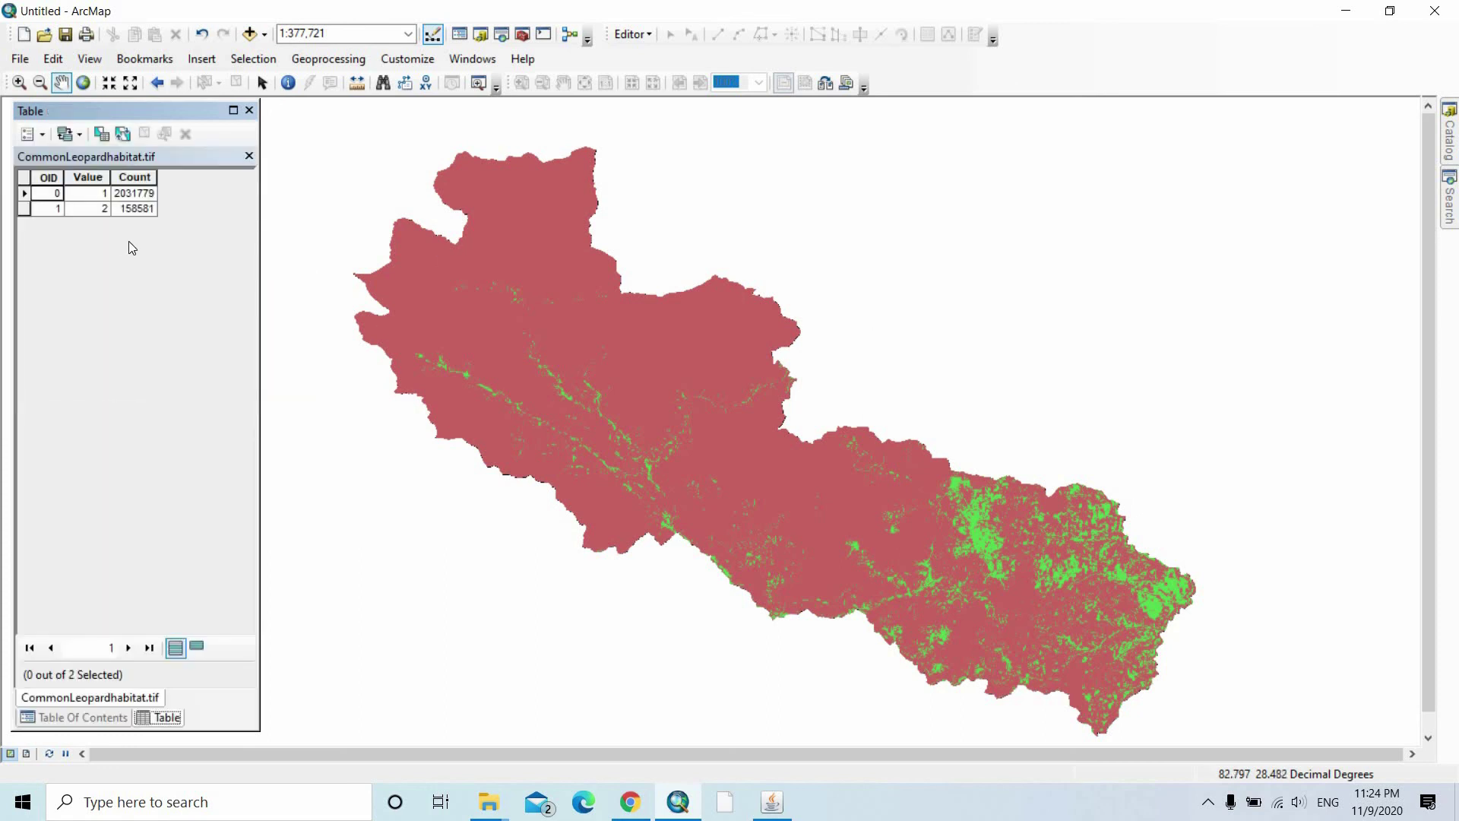
{"action": "left_click", "coordinate": [46, 193]}
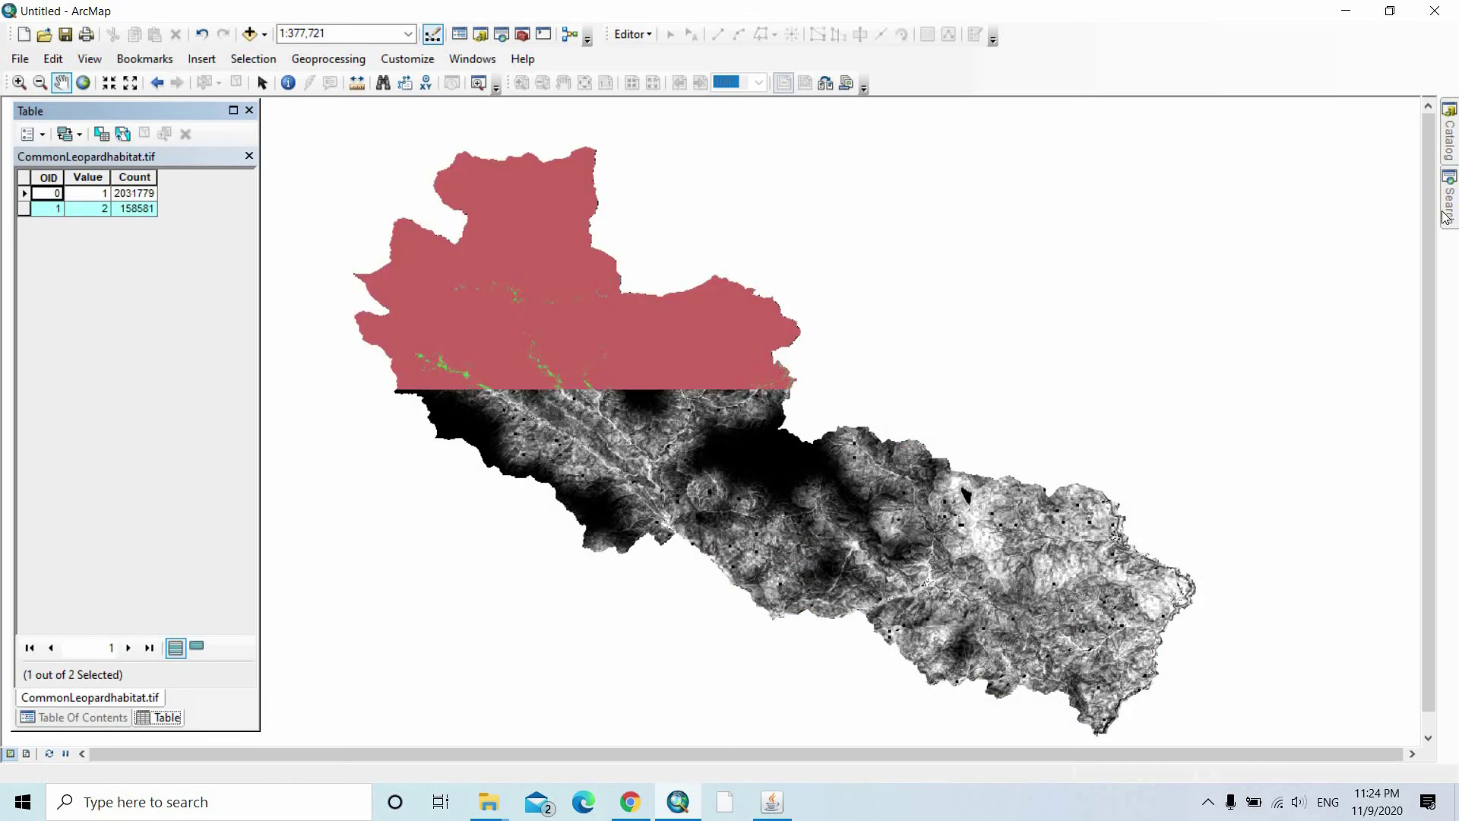
{"action": "mouse_move", "coordinate": [1449, 199]}
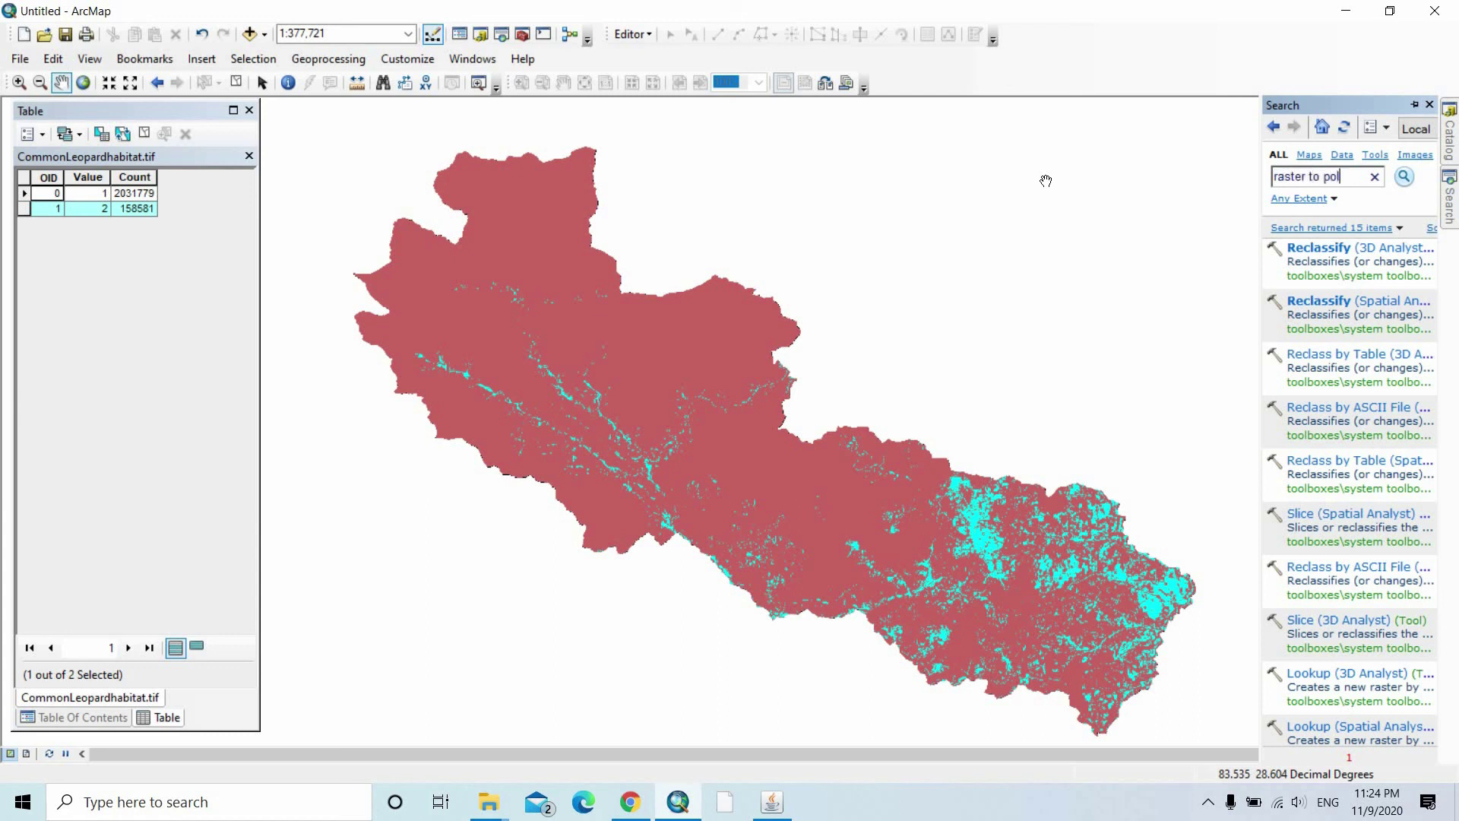
Find the Raster to Polygon tool and set CommonLeopardhabitat.tif as its input raster
{"action": "type", "text": "n"}
{"action": "key", "text": "Return"}
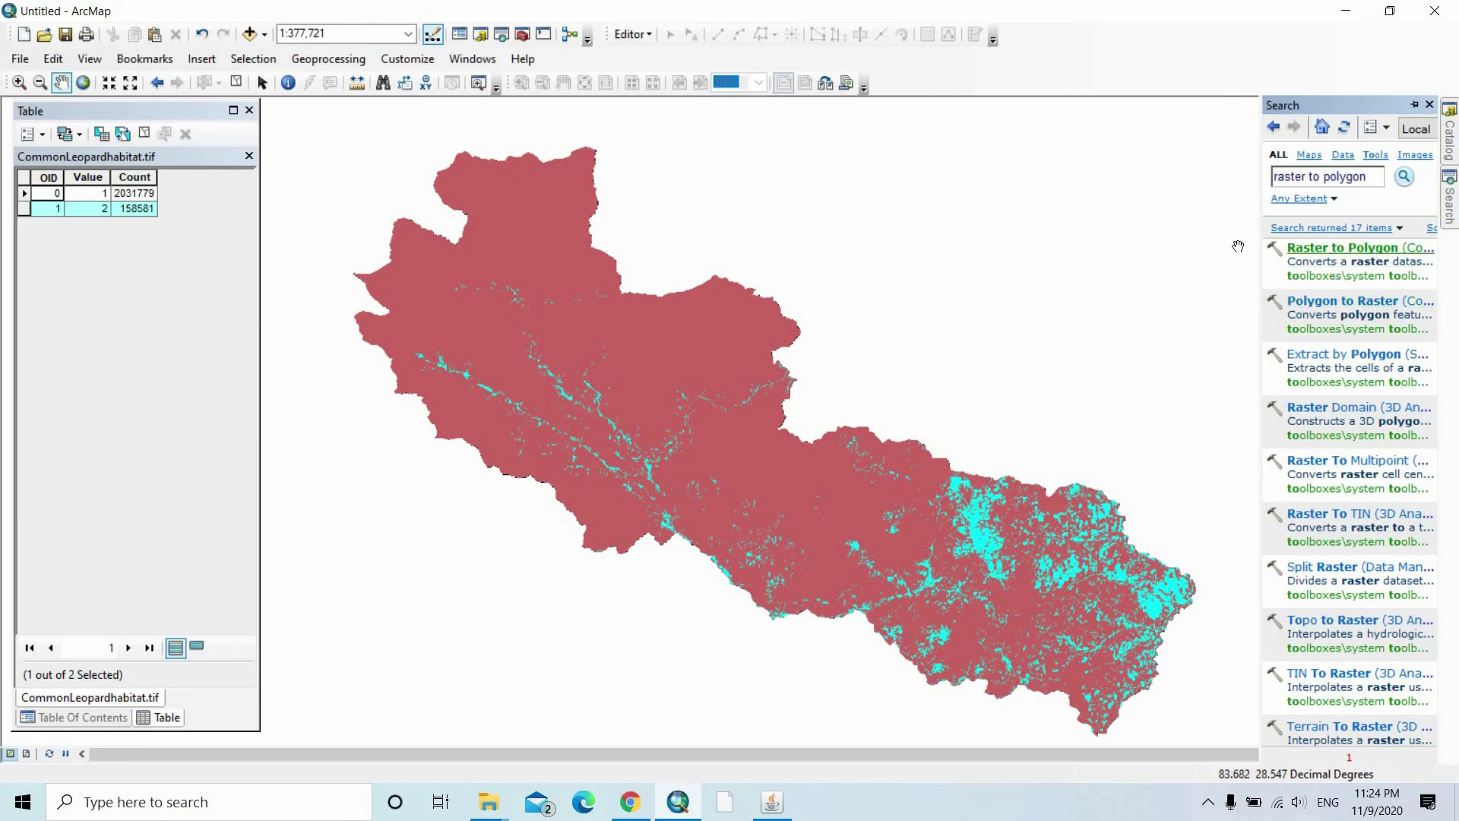
{"action": "left_click", "coordinate": [1387, 249]}
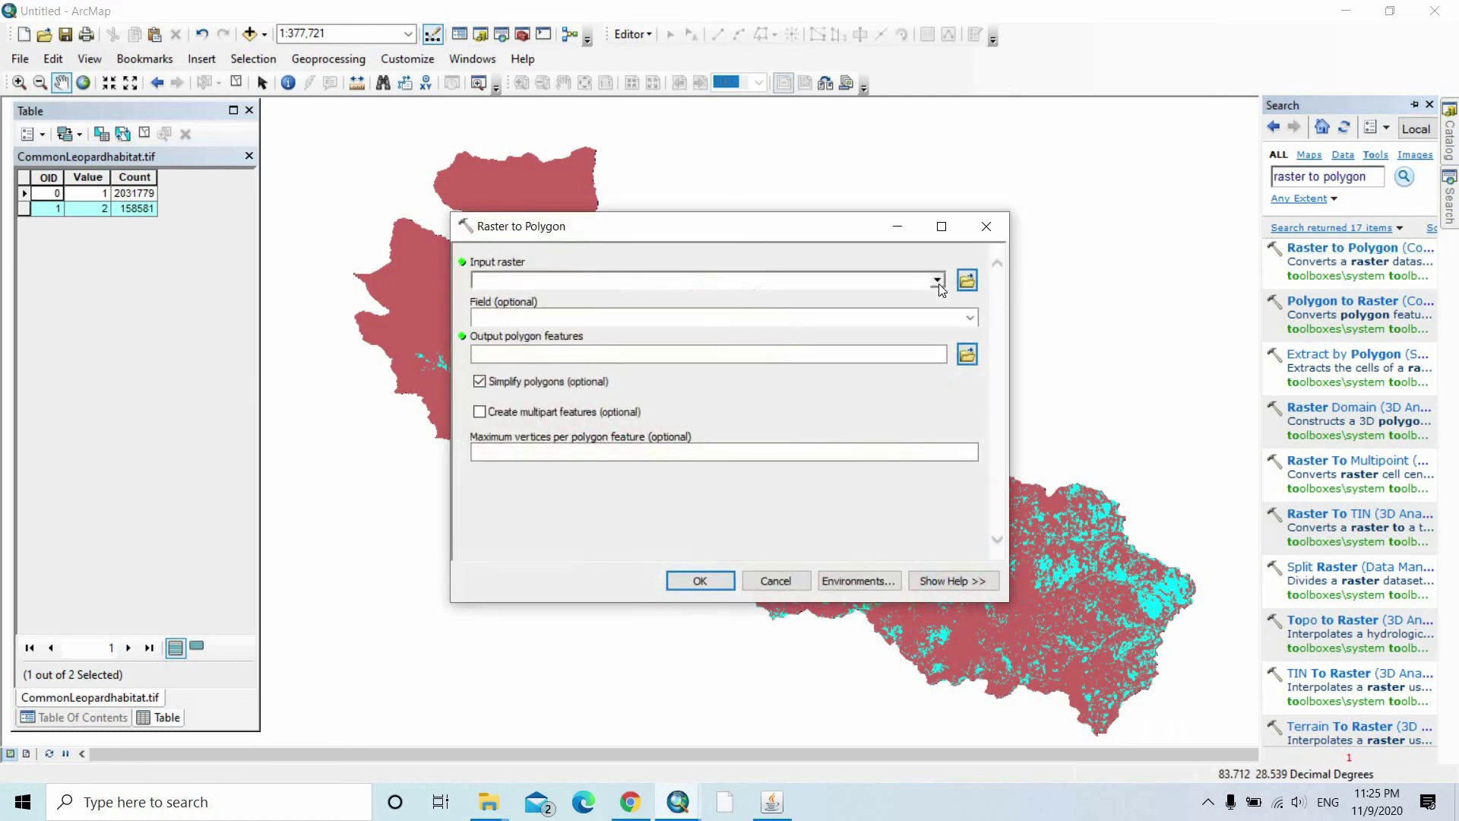
{"action": "left_click", "coordinate": [770, 281]}
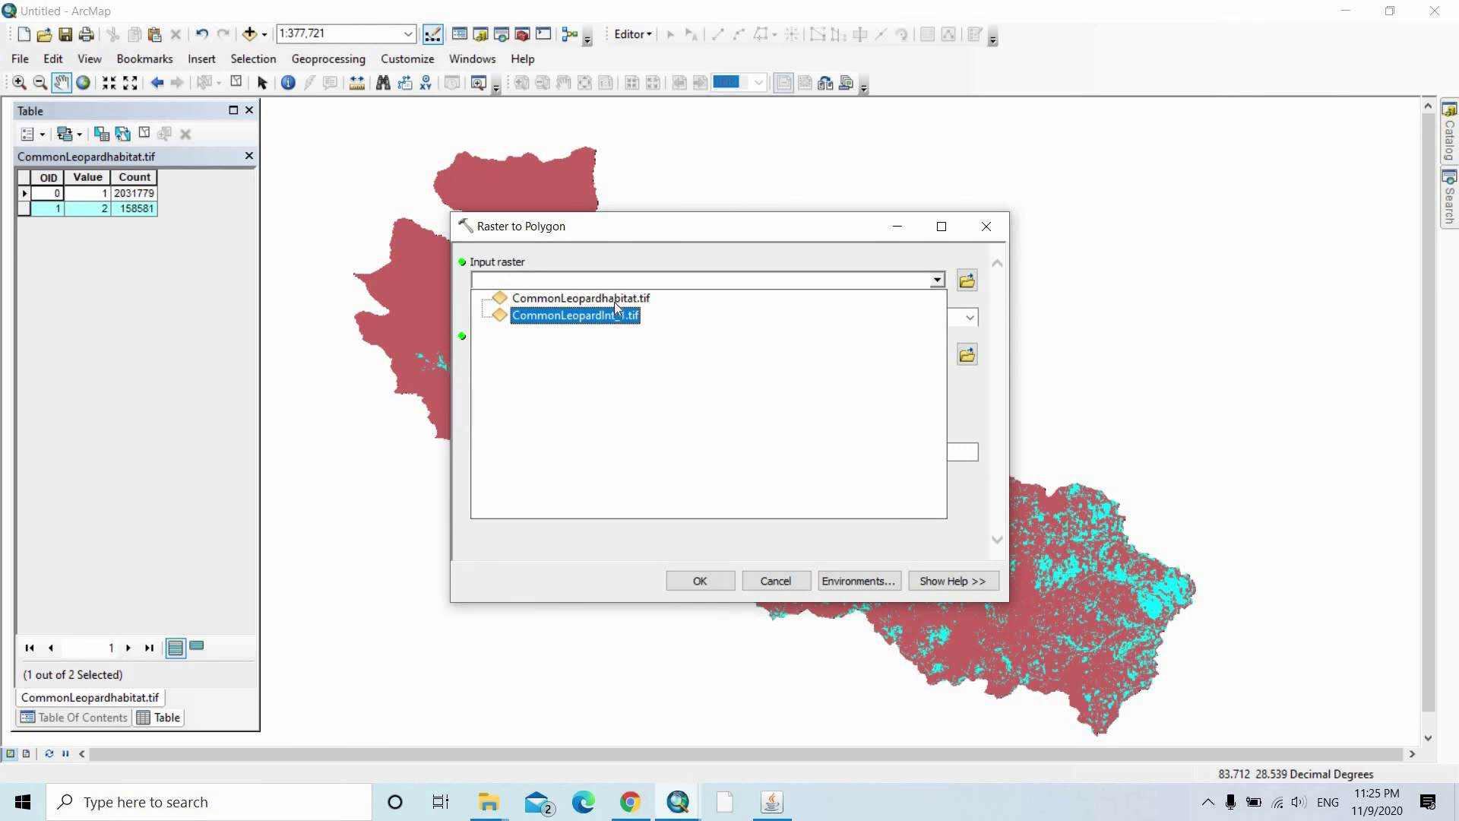
{"action": "left_click", "coordinate": [614, 298]}
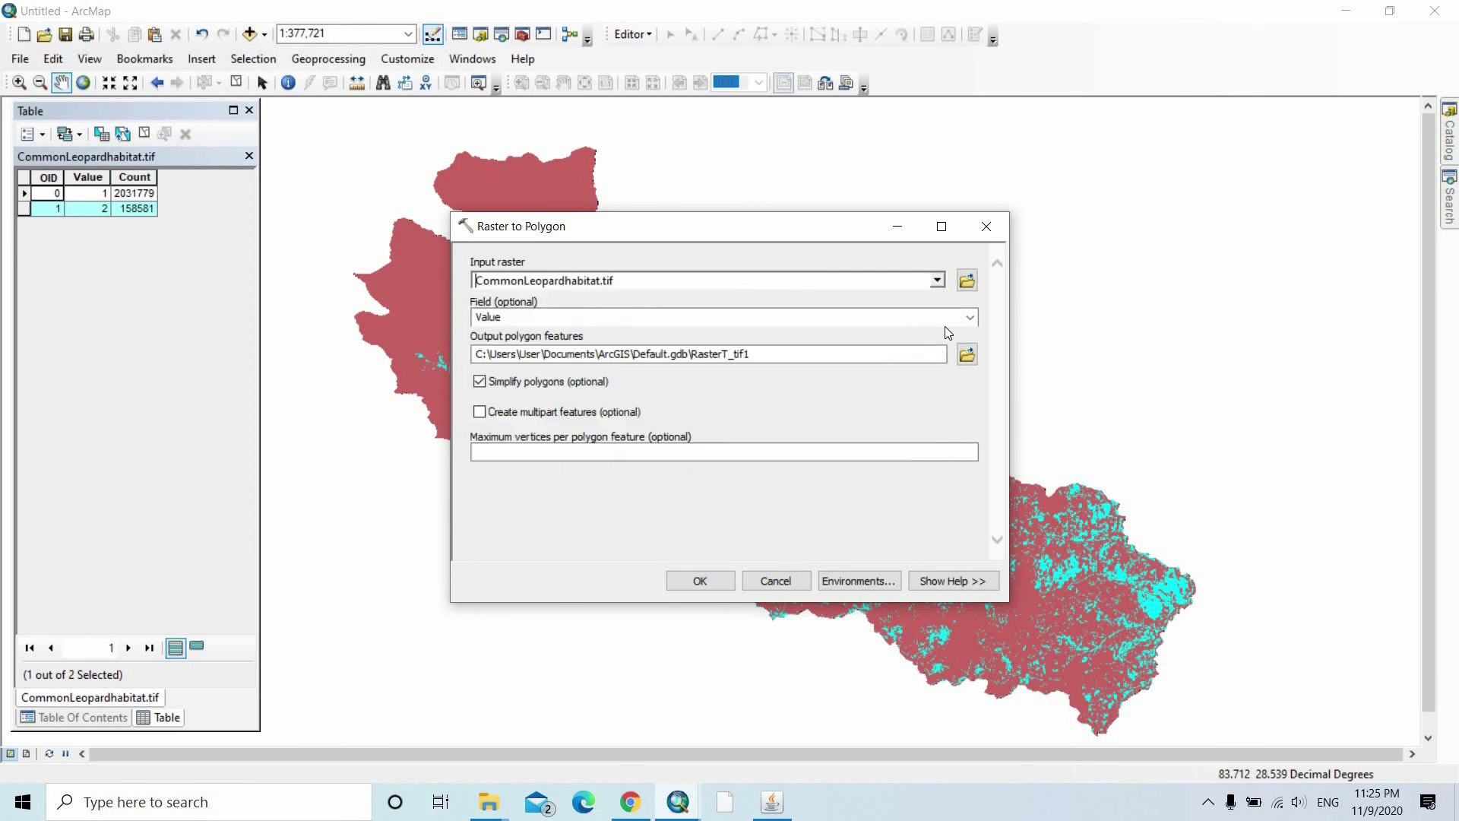
Name the output CommonLeopardHabitat.shp in the GIS folder and run the conversion
{"action": "left_click", "coordinate": [966, 355]}
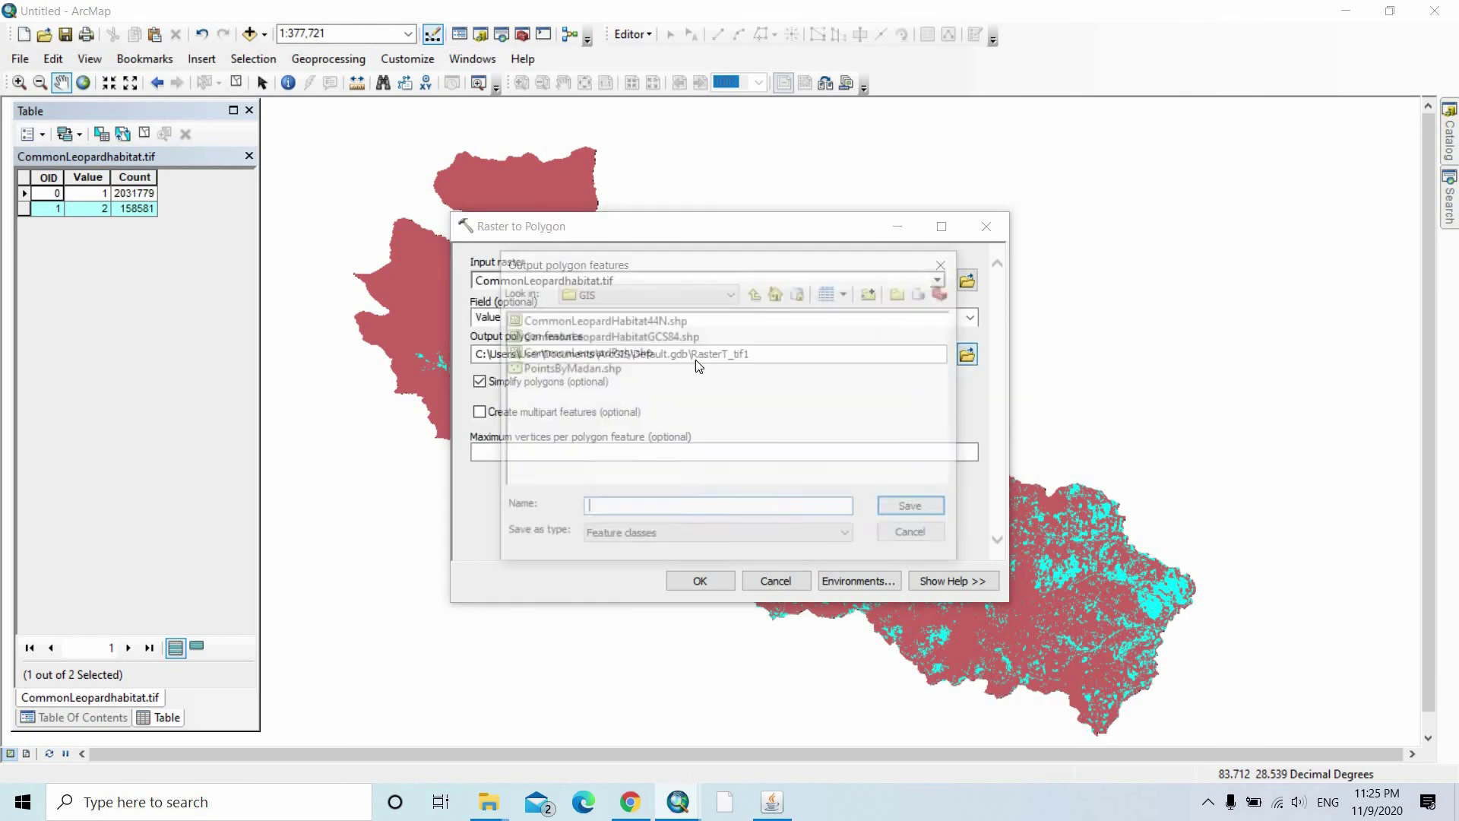
{"action": "left_click", "coordinate": [628, 353]}
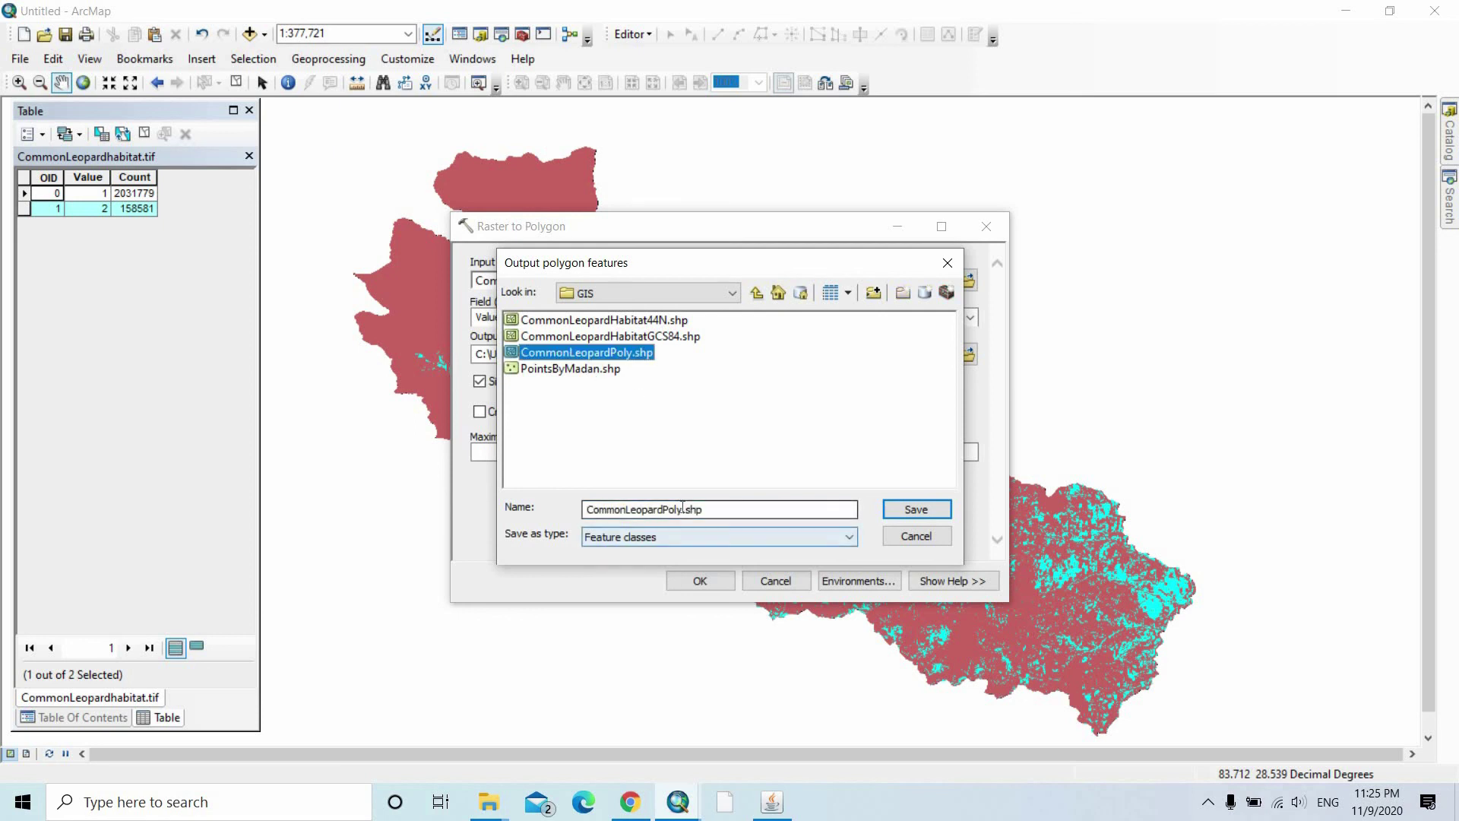
{"action": "left_click", "coordinate": [683, 508]}
{"action": "key", "text": "BackSpace"}
{"action": "key", "text": "BackSpace"}
{"action": "key", "text": "BackSpace"}
{"action": "key", "text": "BackSpace"}
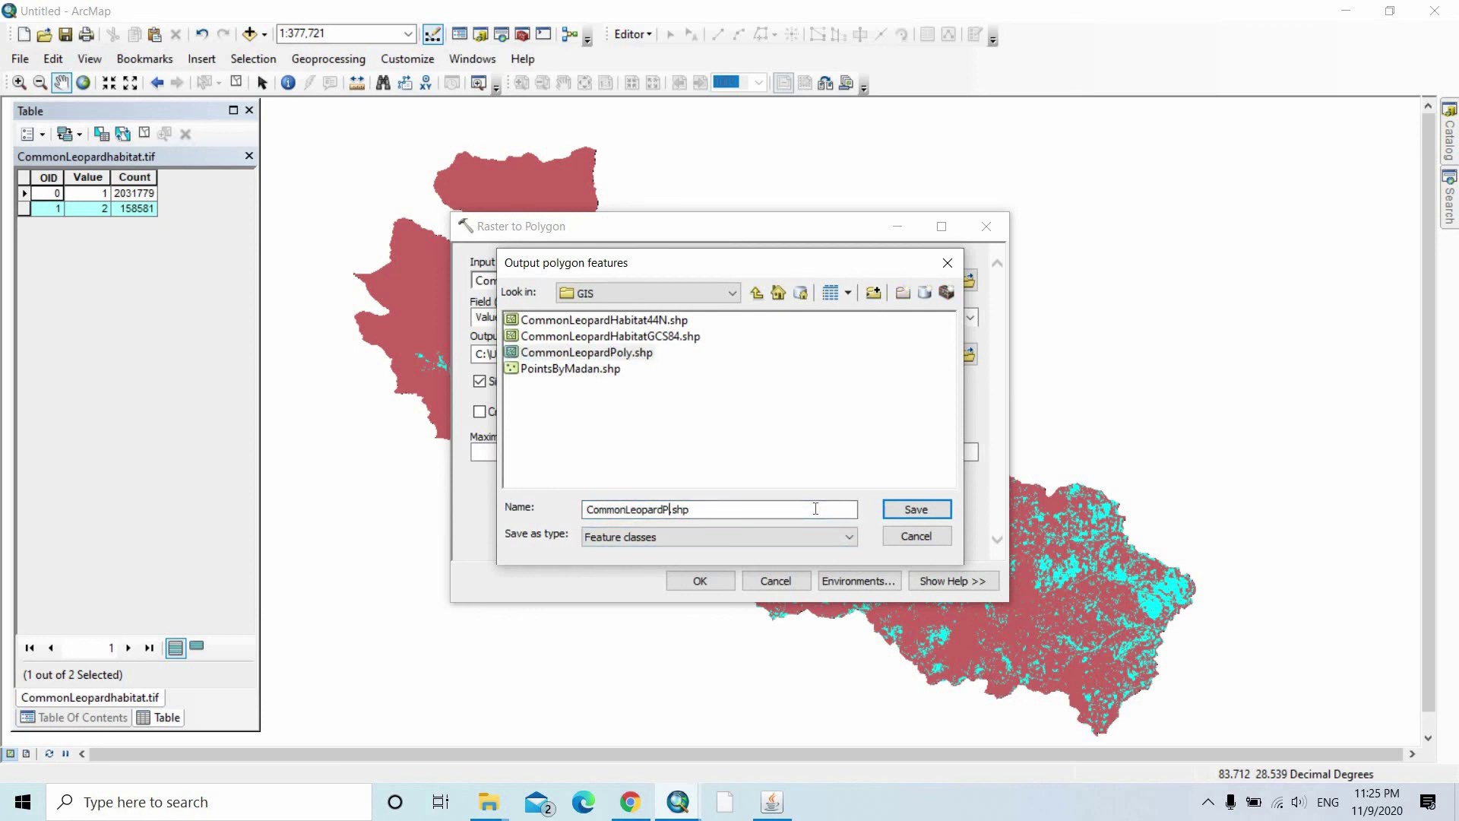
{"action": "type", "text": "Habitat"}
{"action": "left_click", "coordinate": [935, 509]}
{"action": "left_click", "coordinate": [701, 580]}
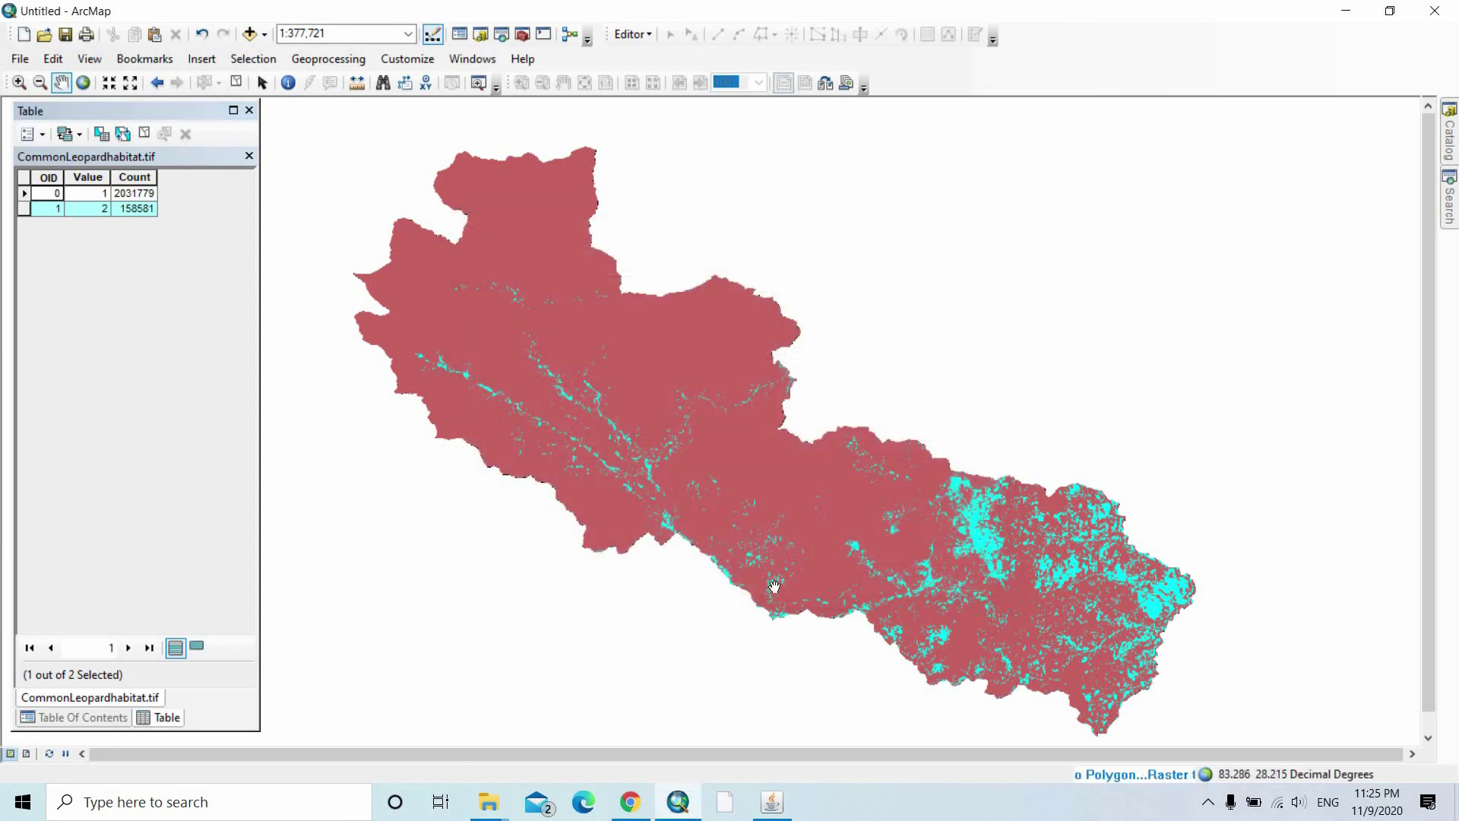
Hide the four raster layers so only the CommonLeopardHabitat polygons show, then recentre the map
{"action": "left_click", "coordinate": [61, 718]}
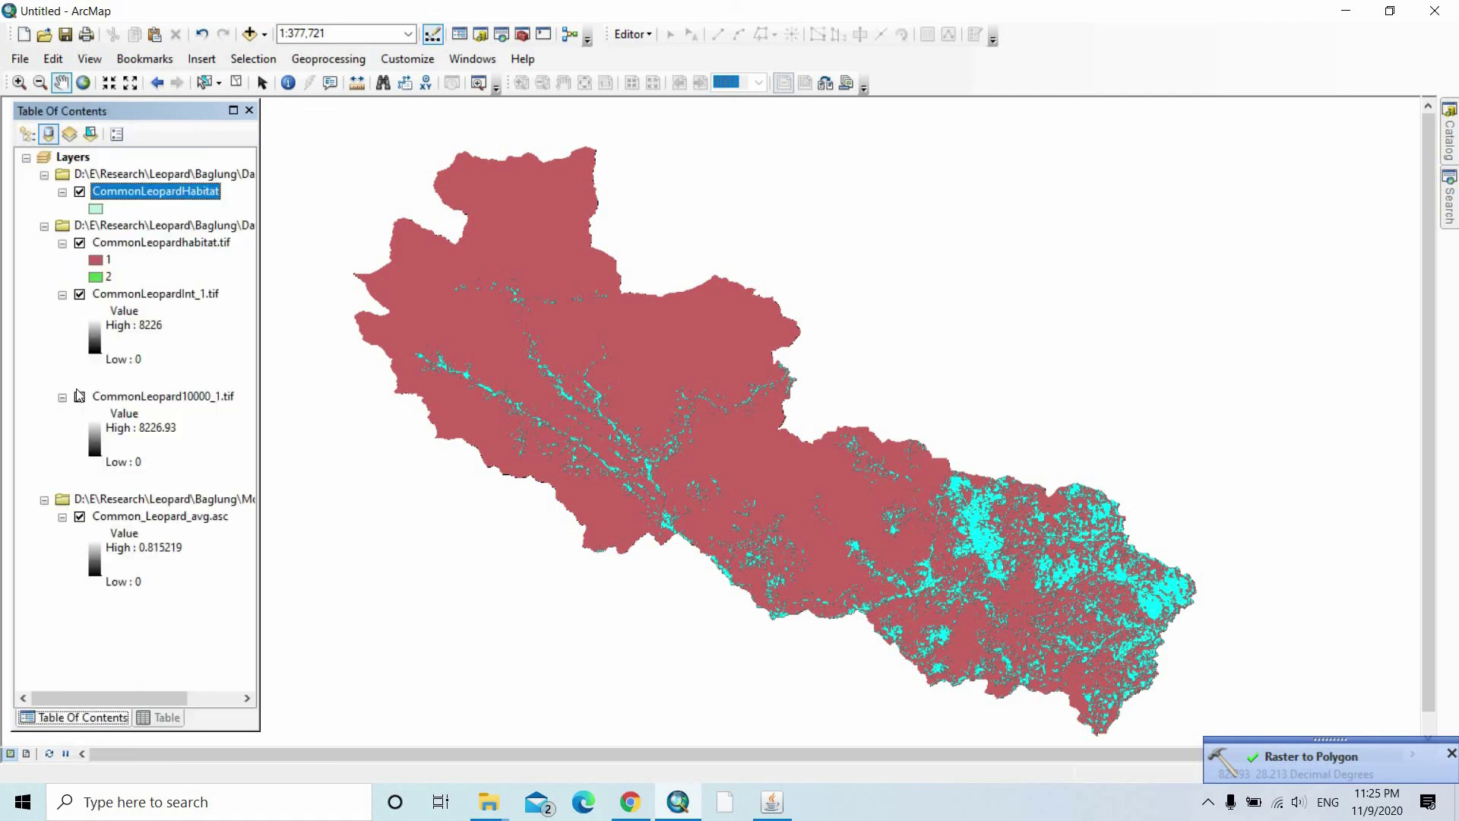
{"action": "left_click", "coordinate": [80, 243]}
{"action": "left_click", "coordinate": [80, 294]}
{"action": "left_click", "coordinate": [80, 397]}
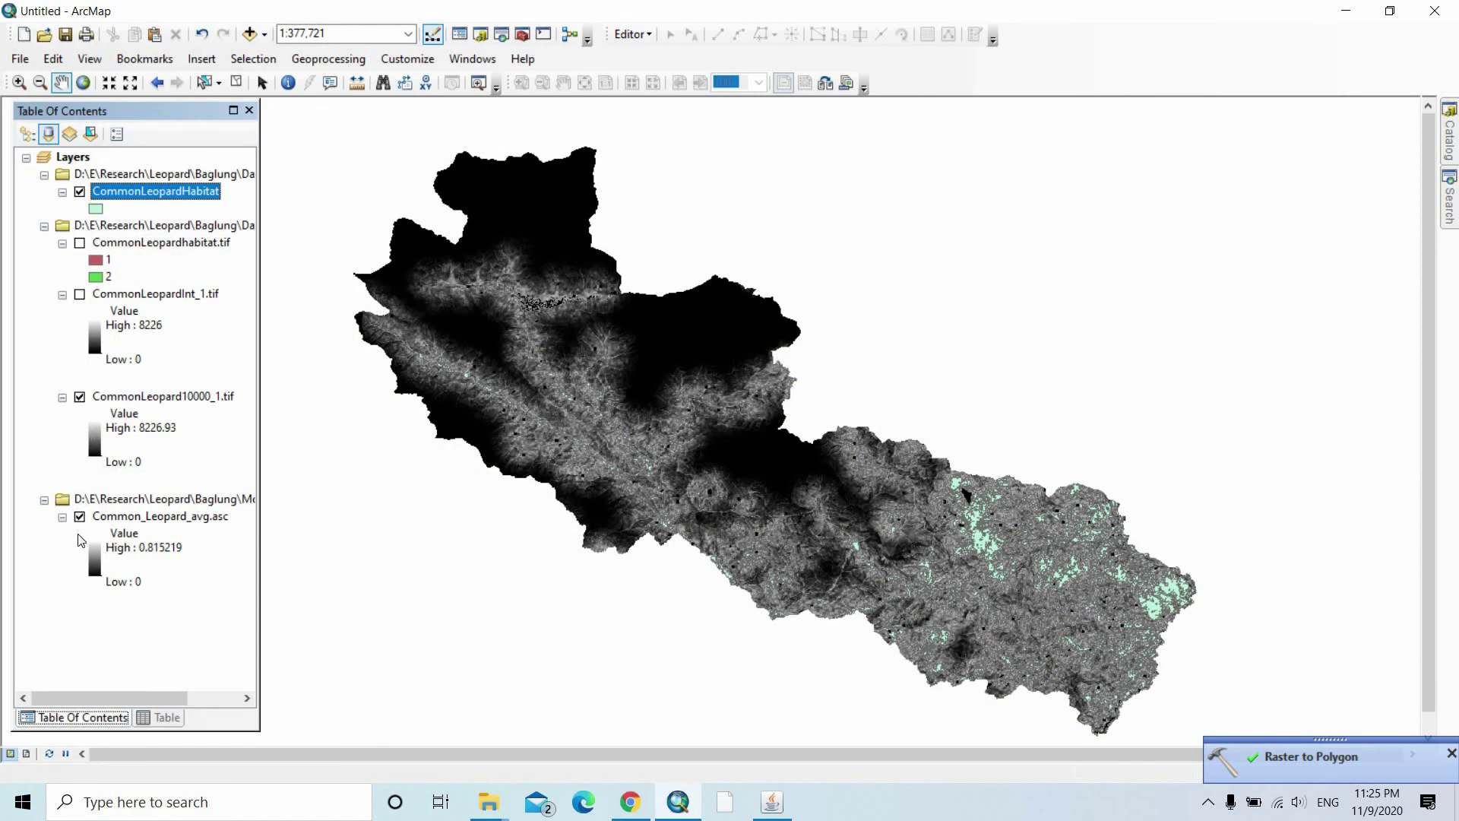
{"action": "left_click", "coordinate": [80, 516]}
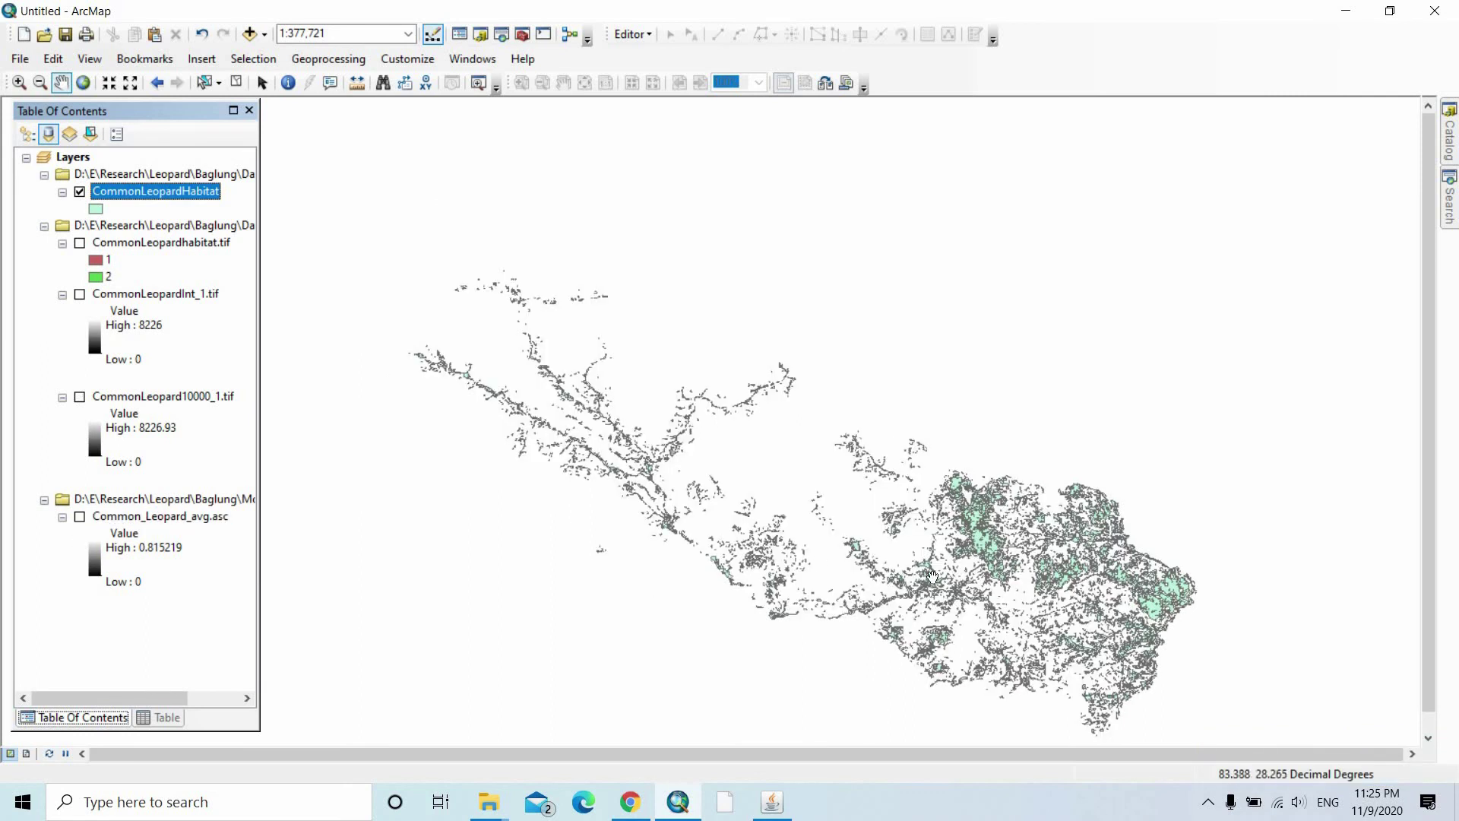
{"action": "left_click_drag", "start_coordinate": [869, 577], "coordinate": [784, 550]}
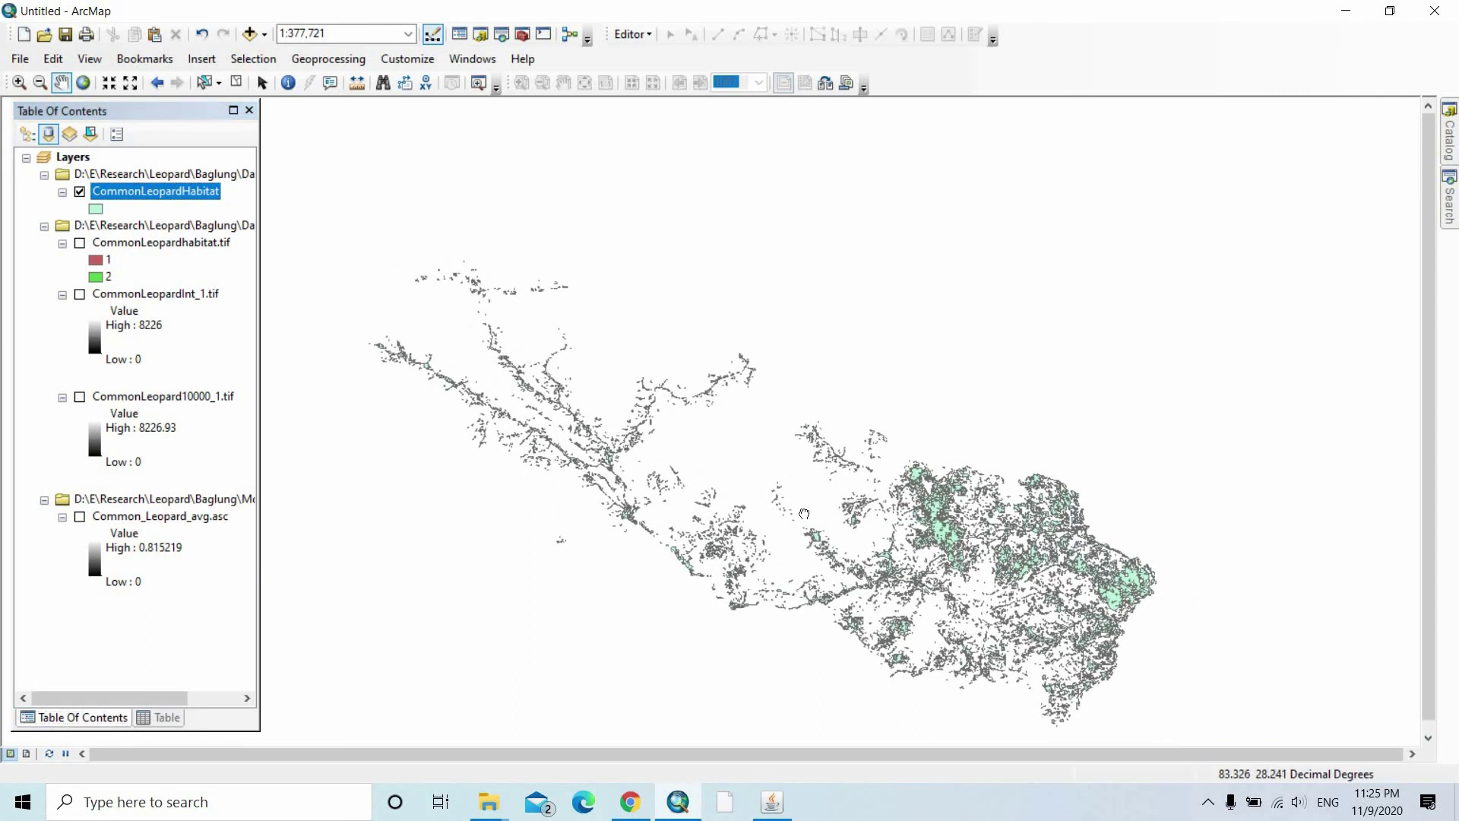